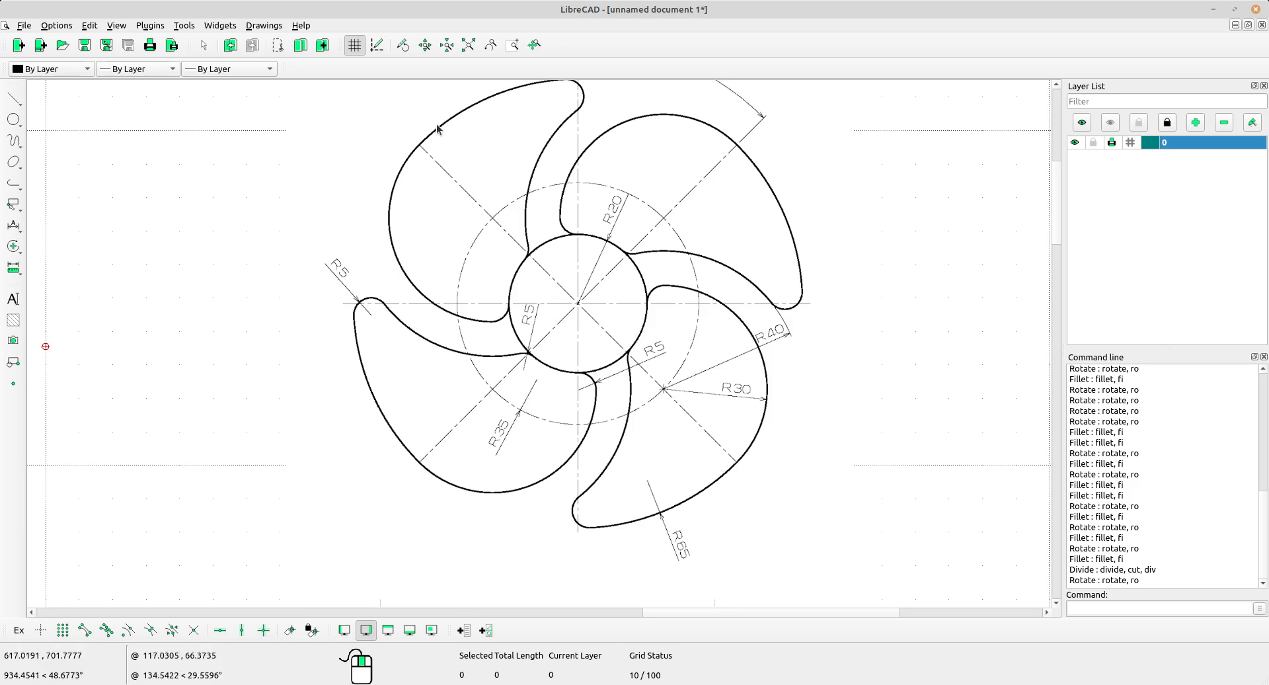
Enable center, middle and intersection snapping, and draw a circle of radius 20 in the empty area left of the reference propeller
{"action": "mouse_move", "coordinate": [532, 342]}
{"action": "middle_mouse_down"}
{"action": "mouse_move", "coordinate": [743, 343]}
{"action": "mouse_move", "coordinate": [731, 347]}
{"action": "middle_mouse_up"}
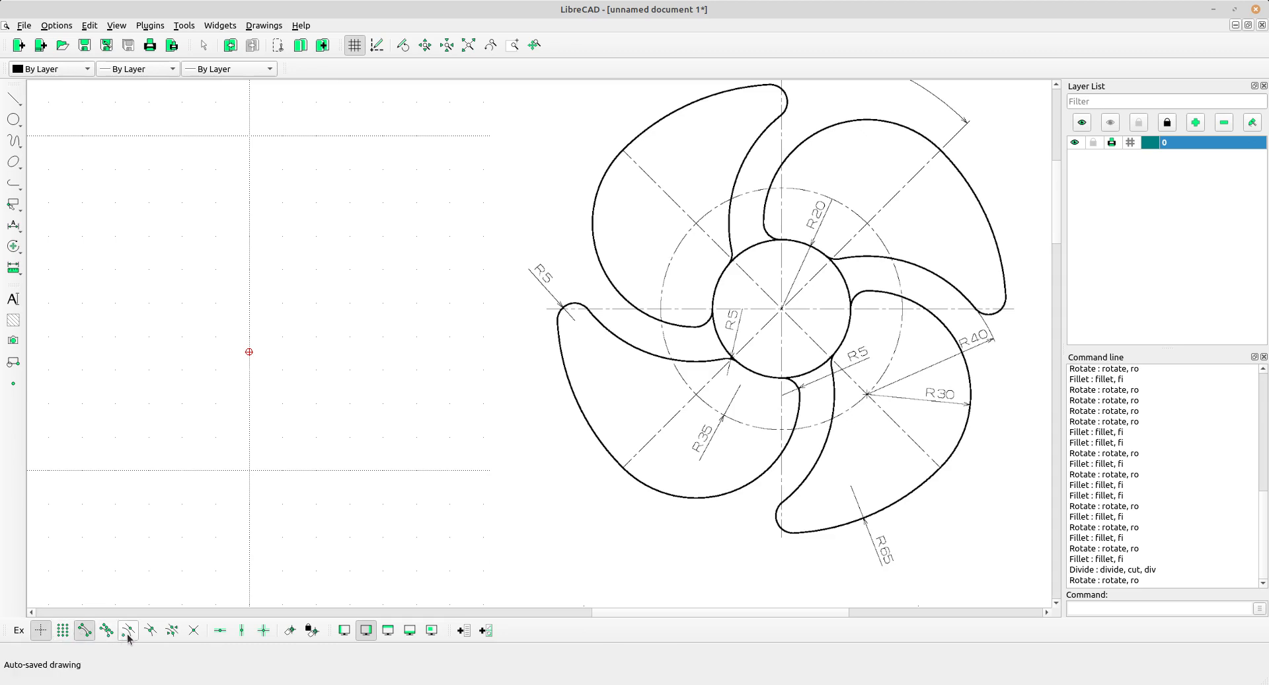
{"action": "left_click", "coordinate": [222, 634]}
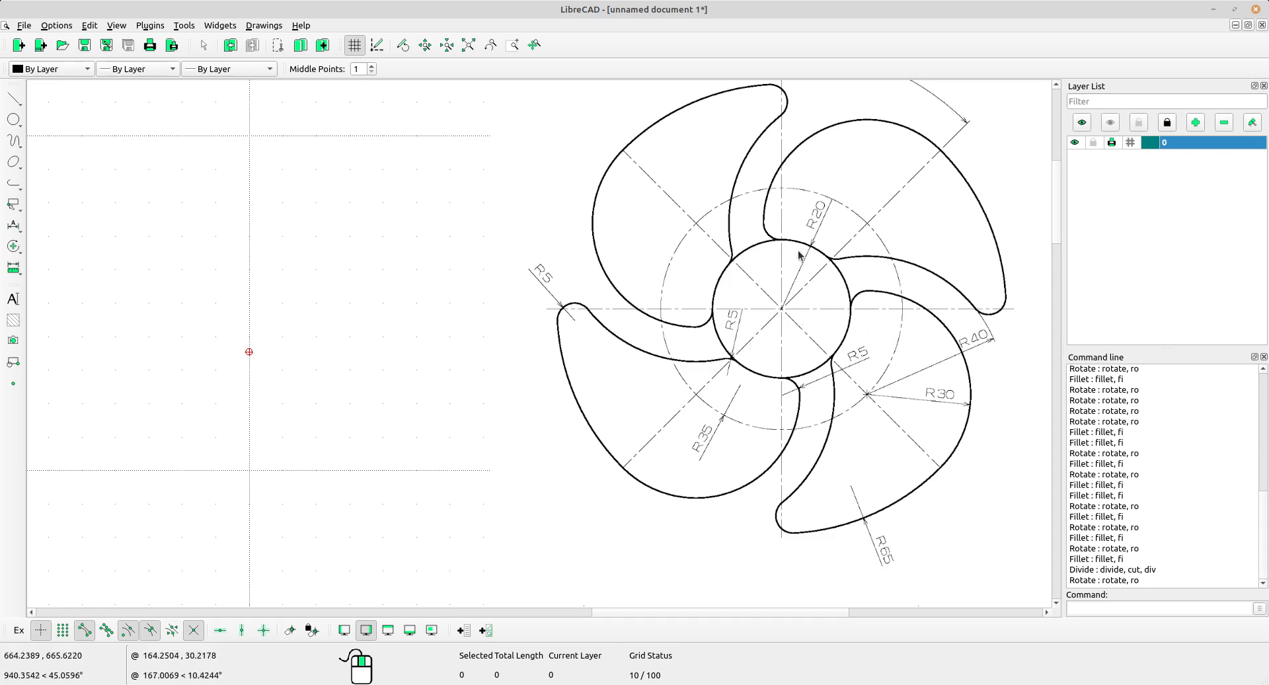
{"action": "left_click", "coordinate": [14, 119]}
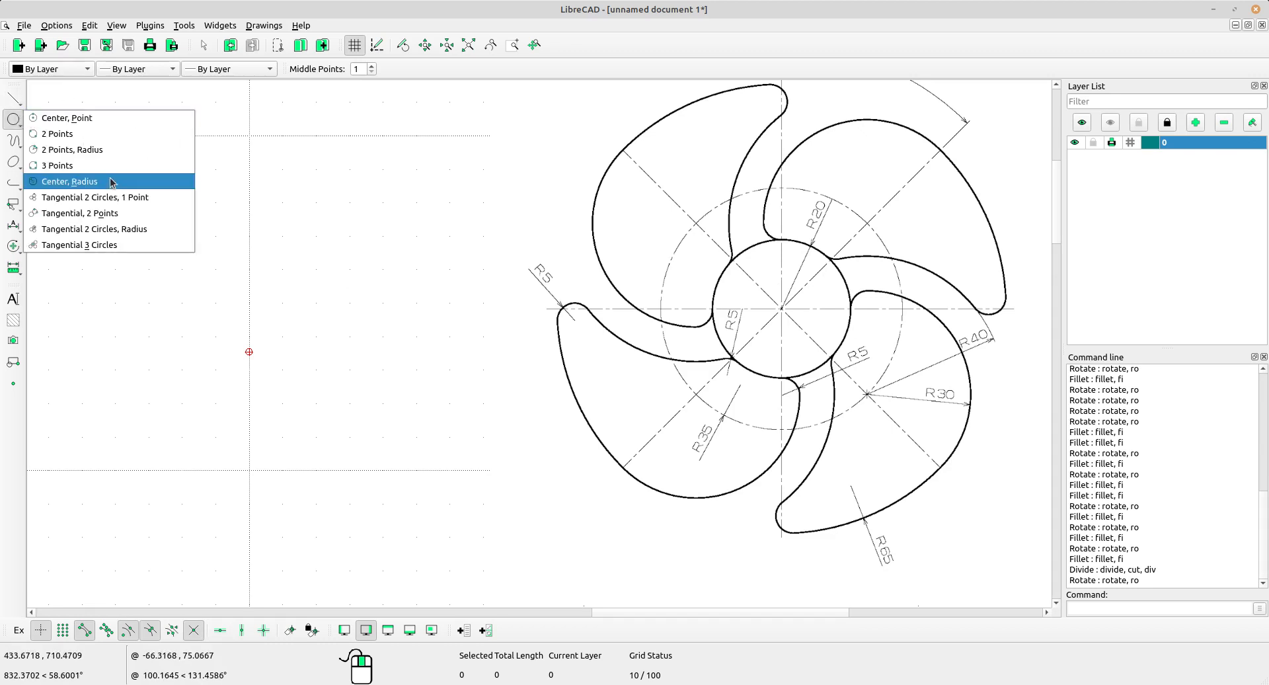
{"action": "left_click", "coordinate": [66, 181]}
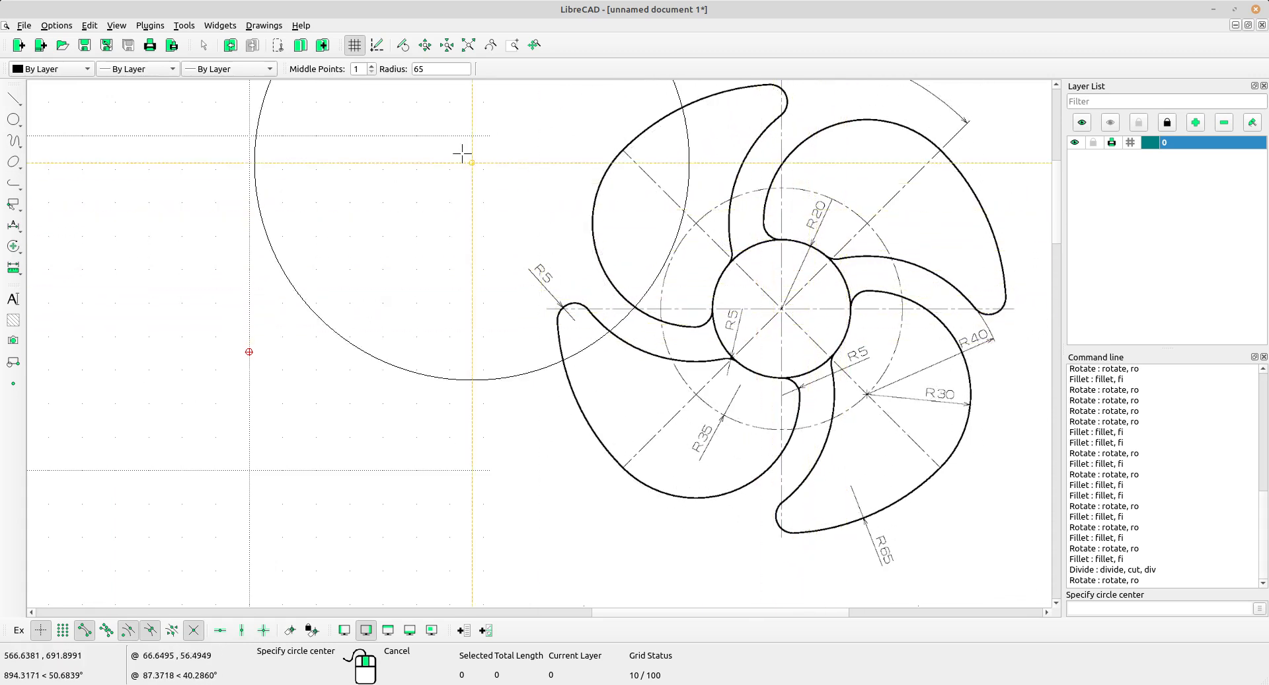
{"action": "double_click", "coordinate": [418, 69]}
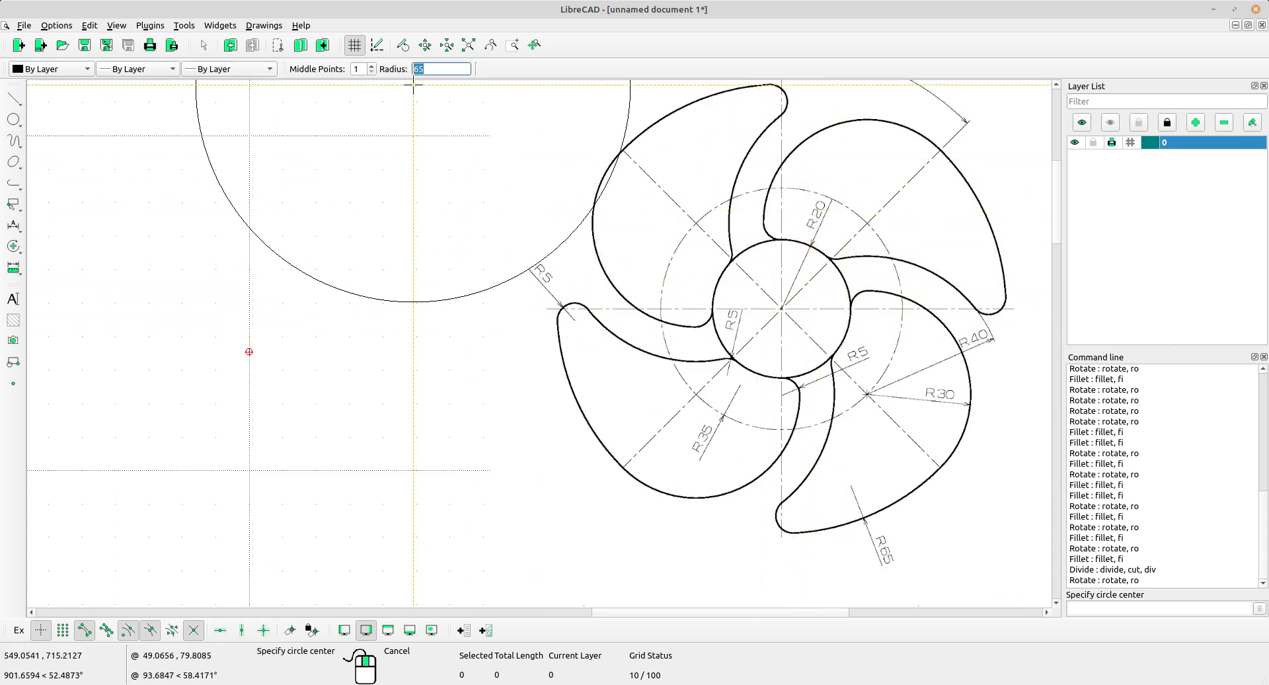
{"action": "type", "text": "20"}
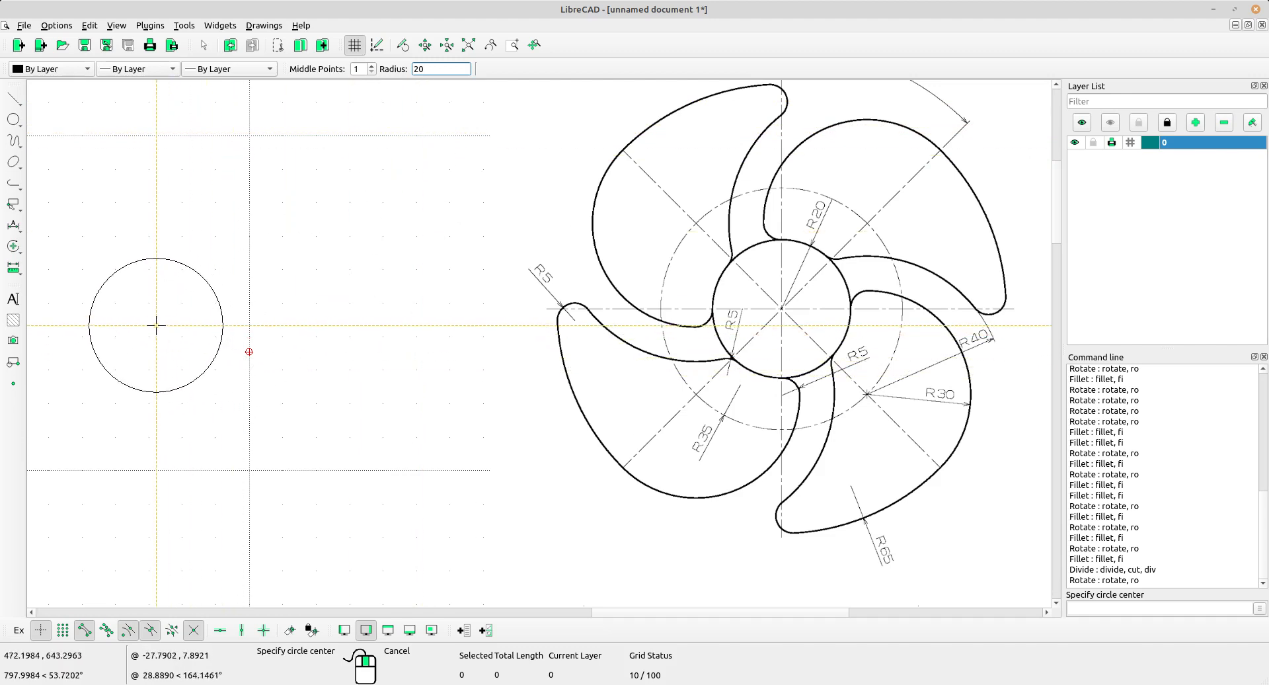
{"action": "left_click", "coordinate": [159, 333]}
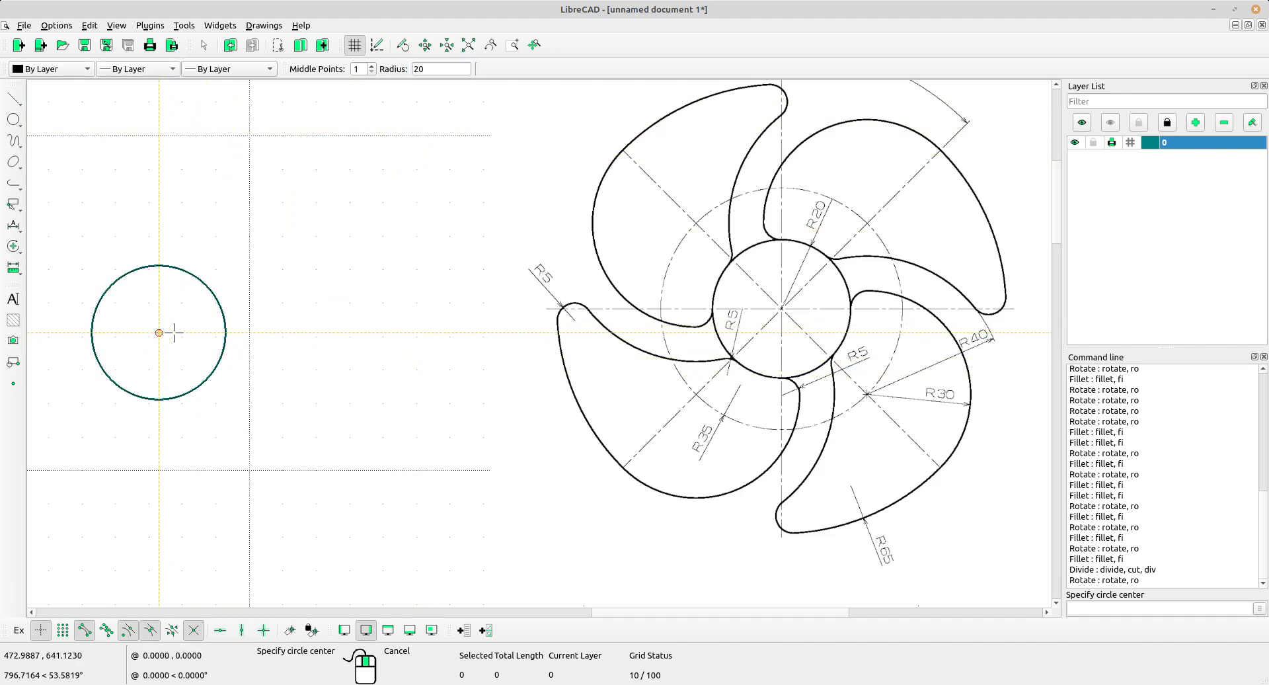
{"action": "scroll", "coordinate": [186, 333], "scroll_direction": "down", "scroll_amount": 1}
{"action": "middle_click_drag", "start_coordinate": [319, 357], "coordinate": [353, 362]}
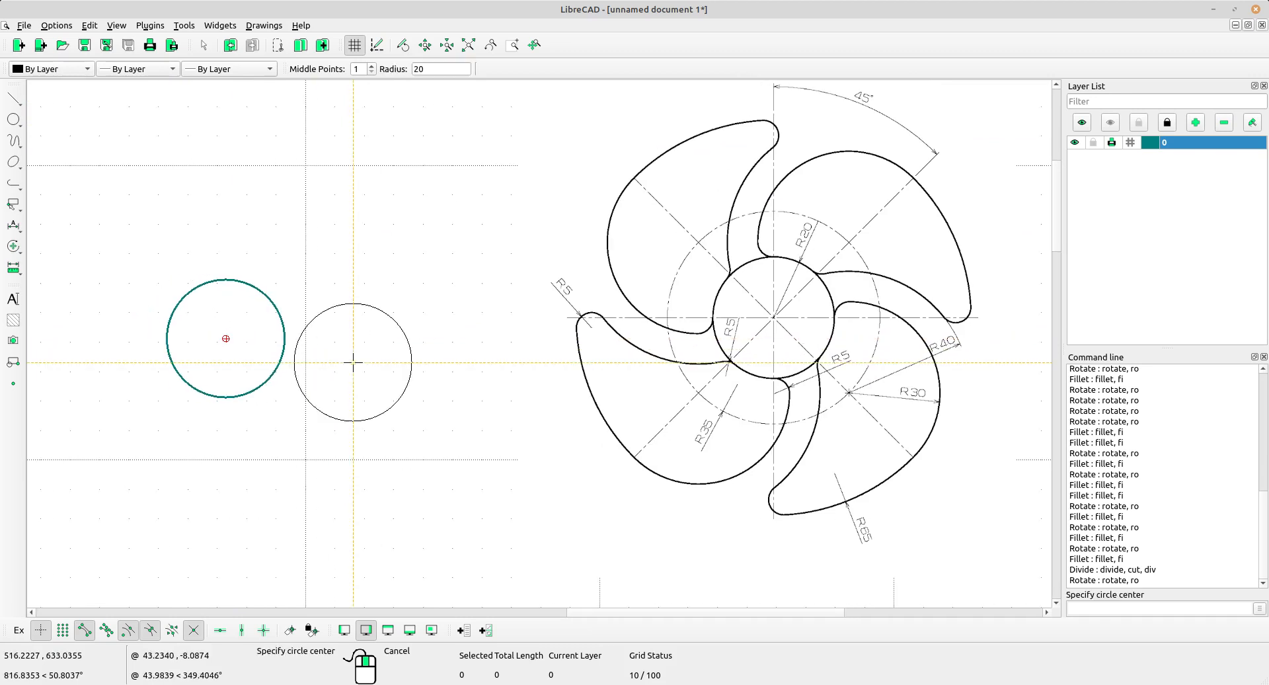
{"action": "right_click", "coordinate": [353, 363]}
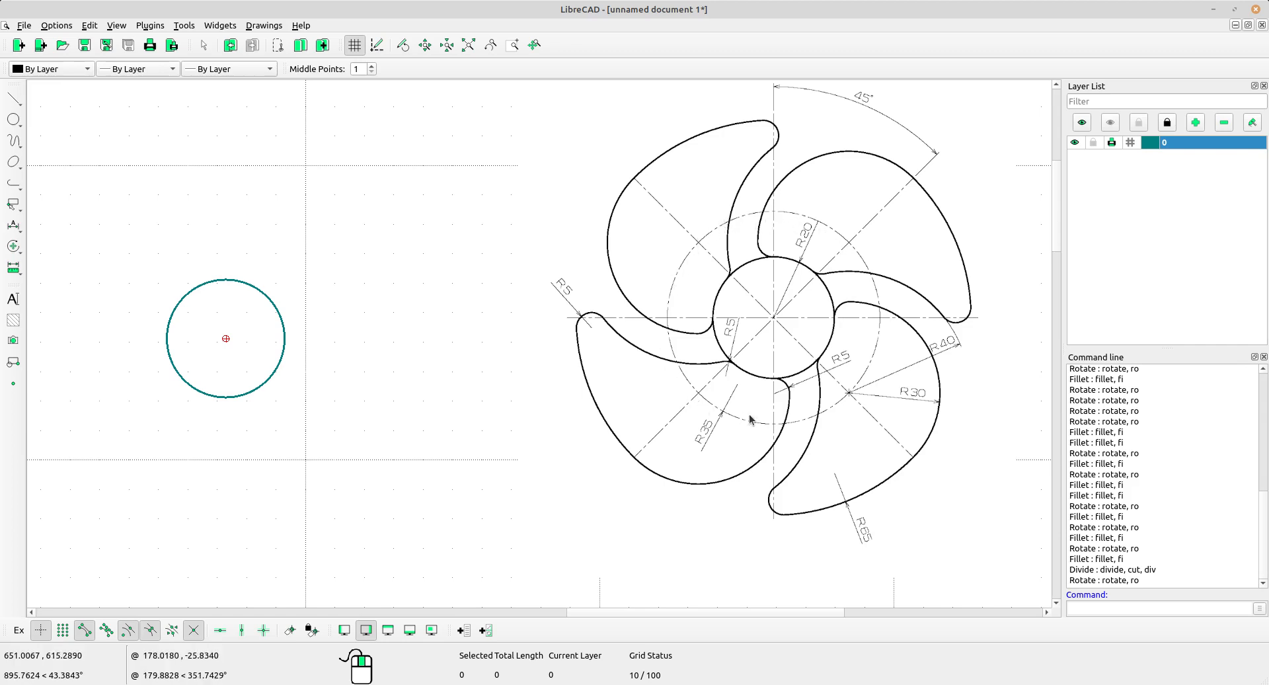
Draw a circle of radius 35 concentric with the radius 20 circle
{"action": "scroll", "coordinate": [750, 418], "scroll_direction": "up", "scroll_amount": 2}
{"action": "scroll", "coordinate": [687, 423], "scroll_direction": "down", "scroll_amount": 2}
{"action": "middle_click_drag", "start_coordinate": [437, 371], "coordinate": [456, 402]}
{"action": "left_click", "coordinate": [13, 119]}
{"action": "left_click", "coordinate": [66, 178]}
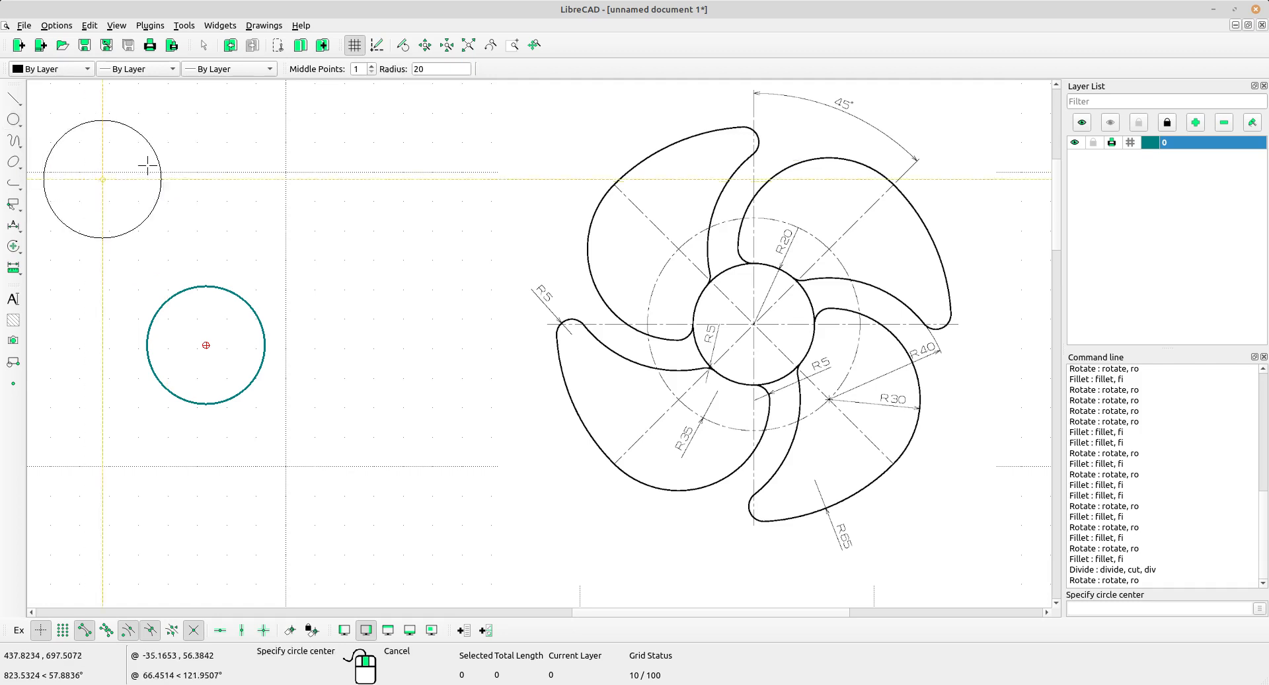
{"action": "left_click_drag", "start_coordinate": [439, 70], "coordinate": [402, 71]}
{"action": "type", "text": "35"}
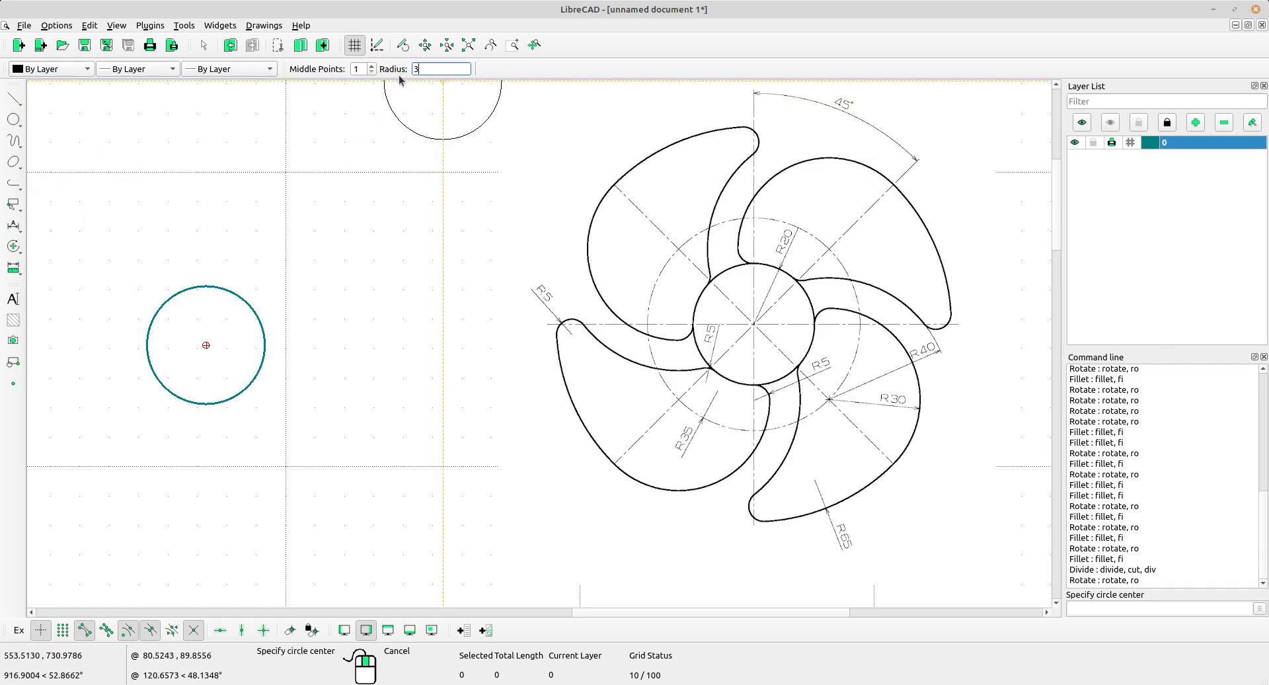
{"action": "left_click", "coordinate": [198, 343]}
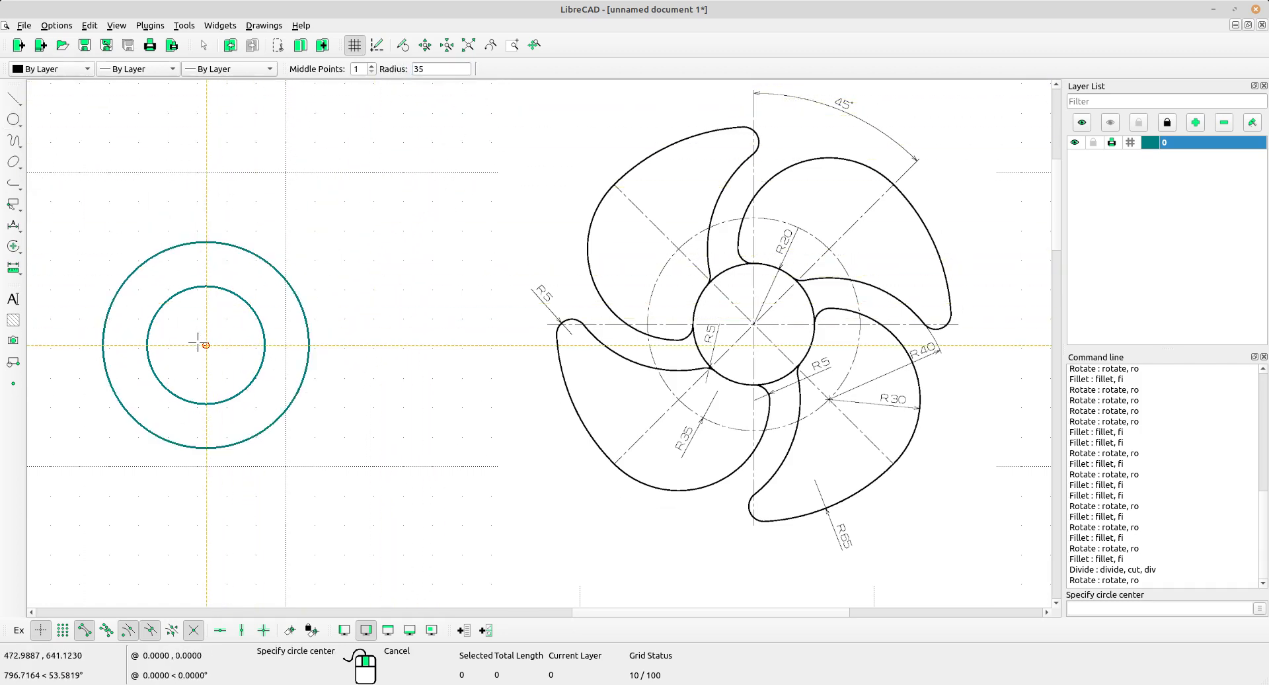
{"action": "right_click", "coordinate": [354, 263]}
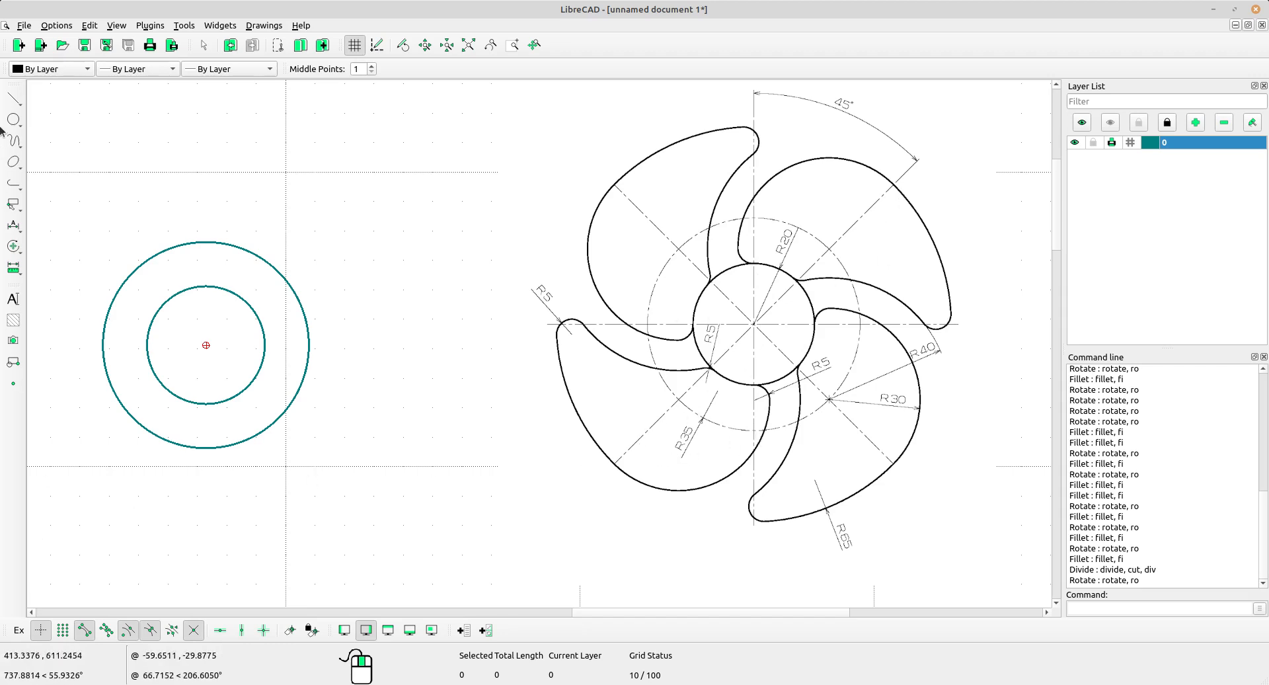
Draw a vertical line of length 200 with its middle at the common center of the circles
{"action": "left_click", "coordinate": [14, 99]}
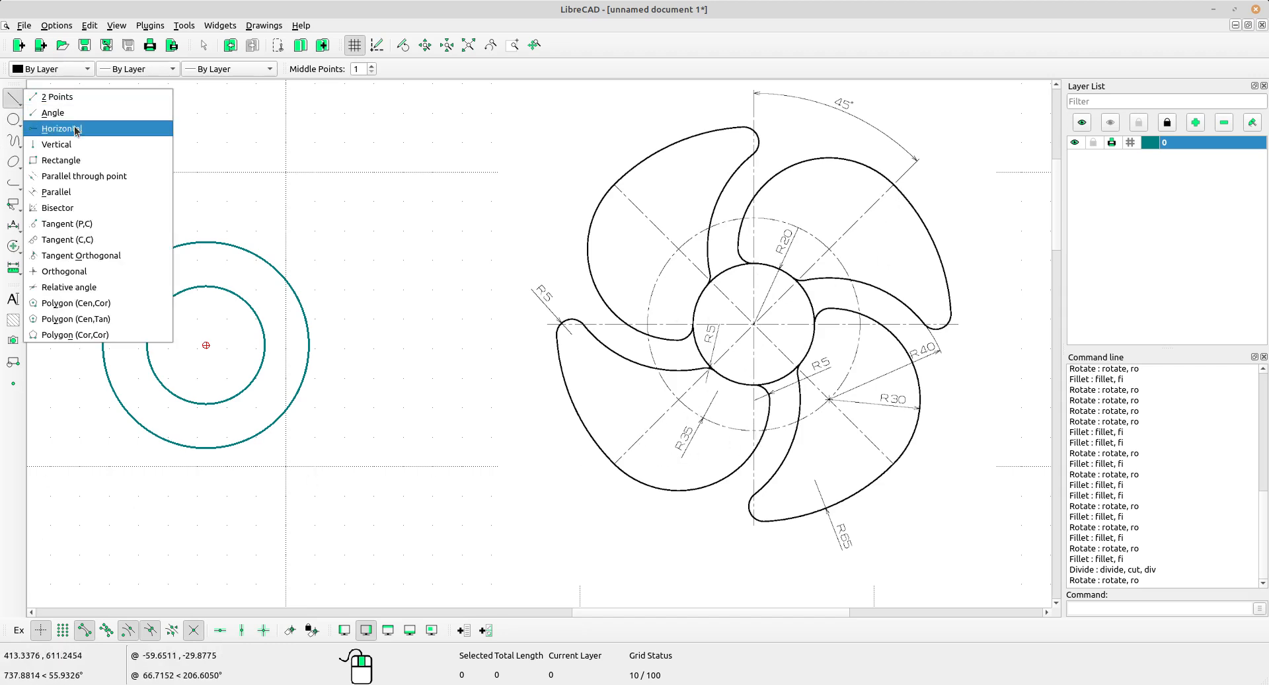
{"action": "left_click", "coordinate": [76, 130]}
{"action": "left_click", "coordinate": [435, 70]}
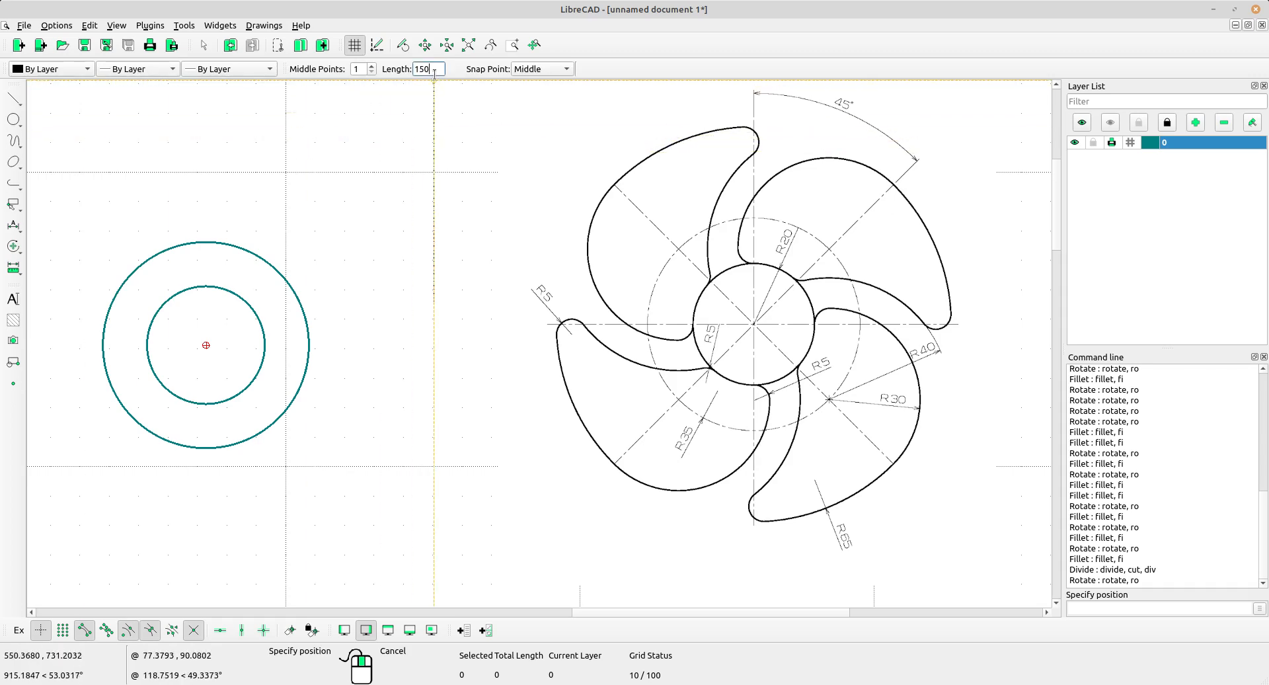
{"action": "double_click", "coordinate": [435, 70]}
{"action": "type", "text": "200"}
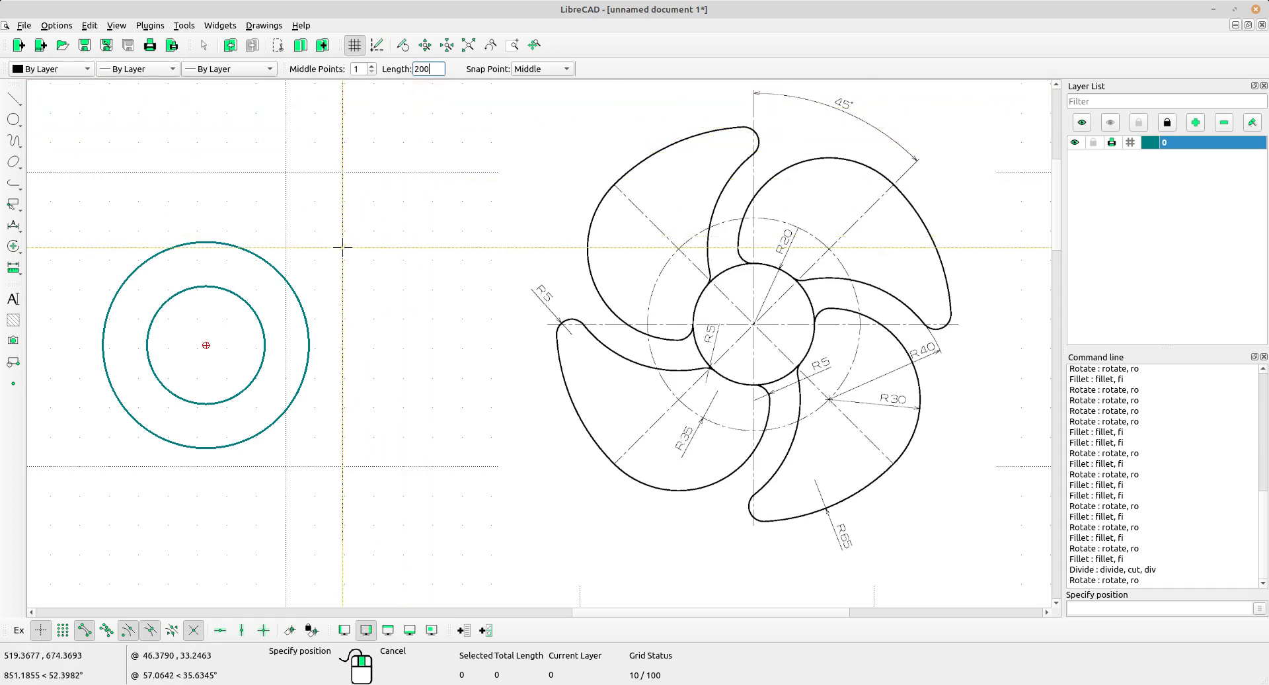
{"action": "left_click", "coordinate": [542, 68]}
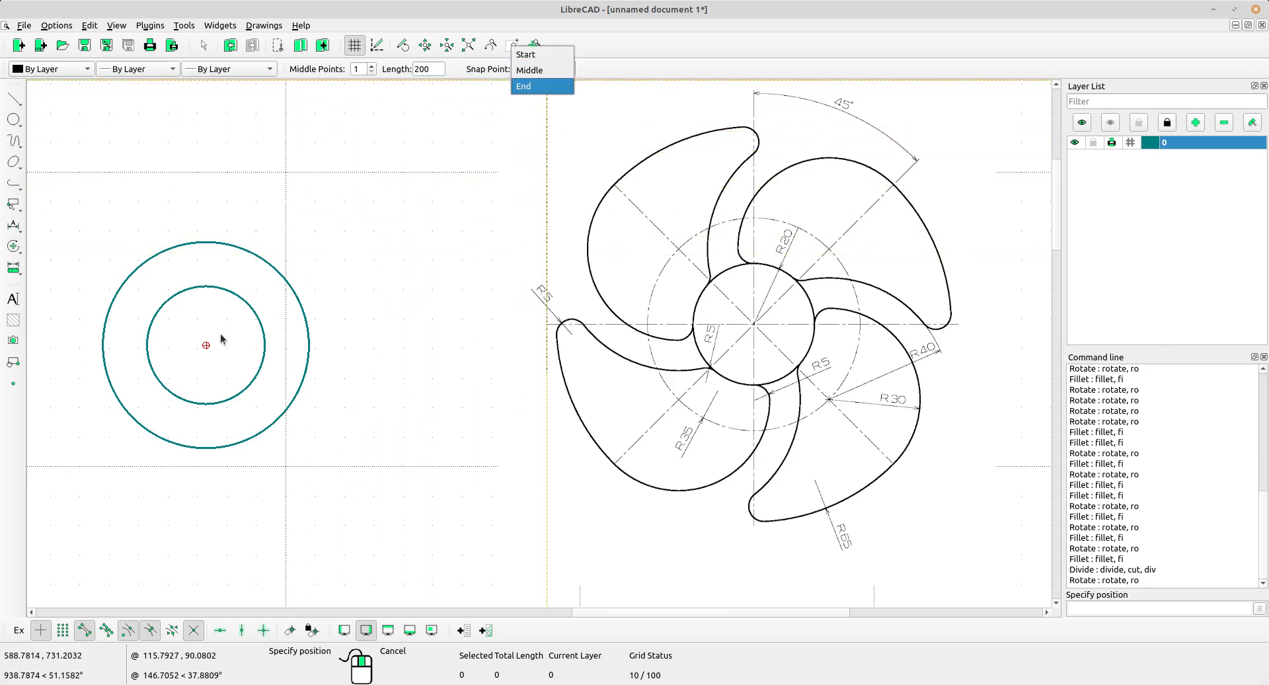
{"action": "key", "text": "Up"}
{"action": "key", "text": "Return"}
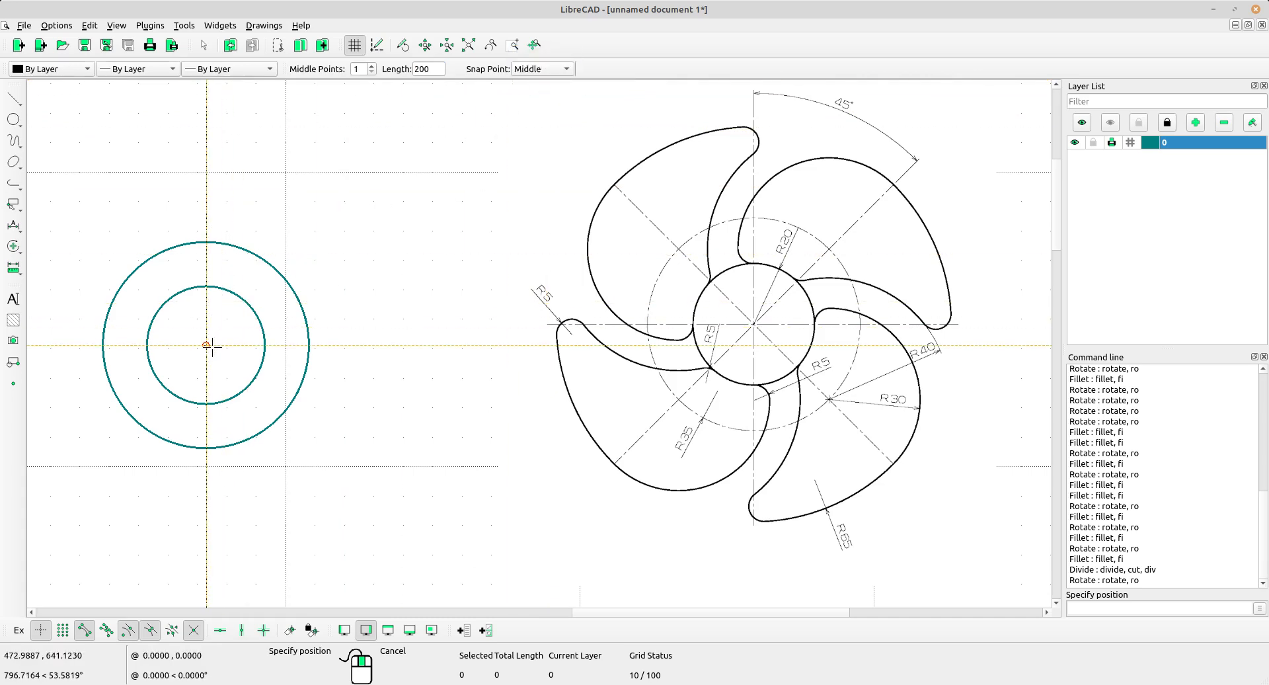
{"action": "left_click", "coordinate": [207, 345]}
{"action": "scroll", "coordinate": [331, 340], "scroll_direction": "down", "scroll_amount": 2}
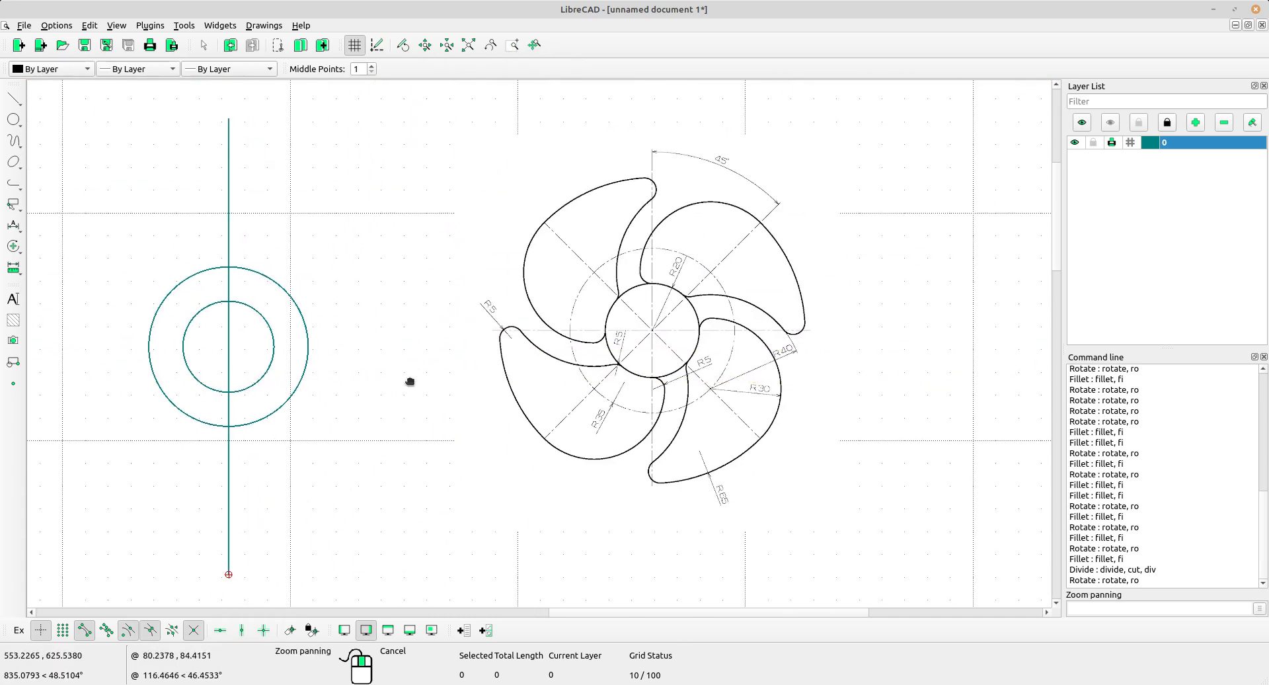
Draw a horizontal line of length 200 with its middle at the common center of the circles
{"action": "left_click", "coordinate": [14, 98]}
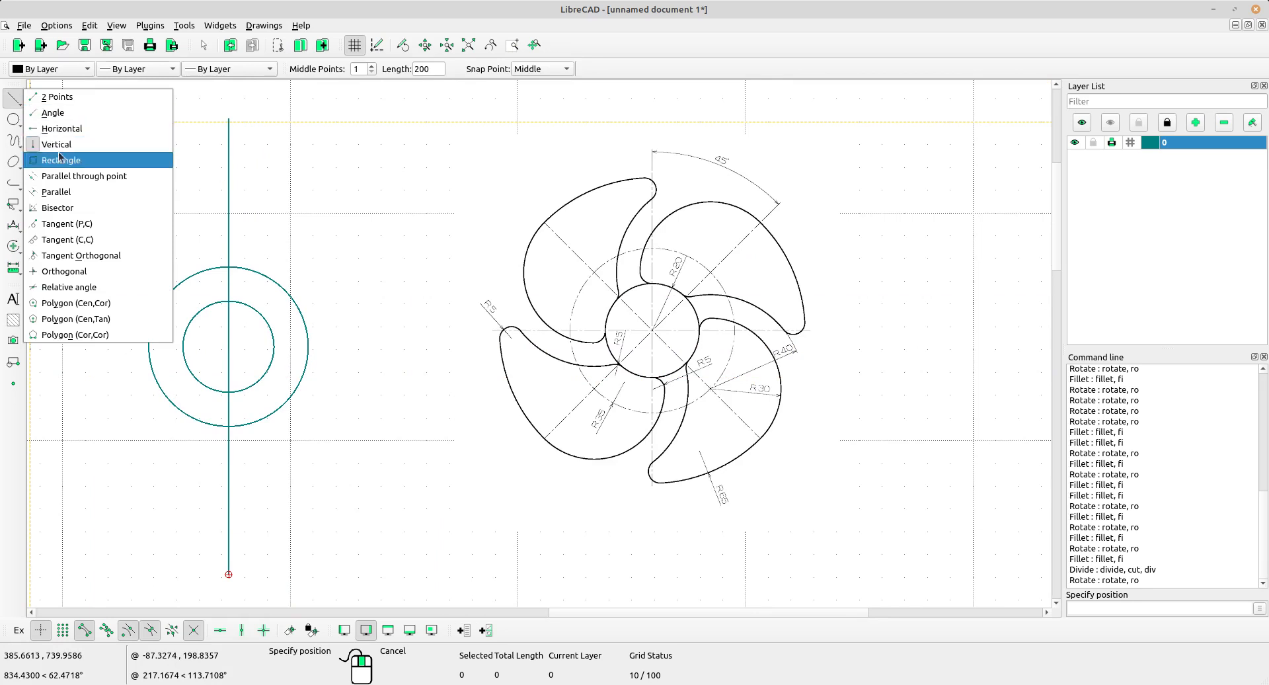
{"action": "left_click", "coordinate": [68, 134]}
{"action": "double_click", "coordinate": [423, 68]}
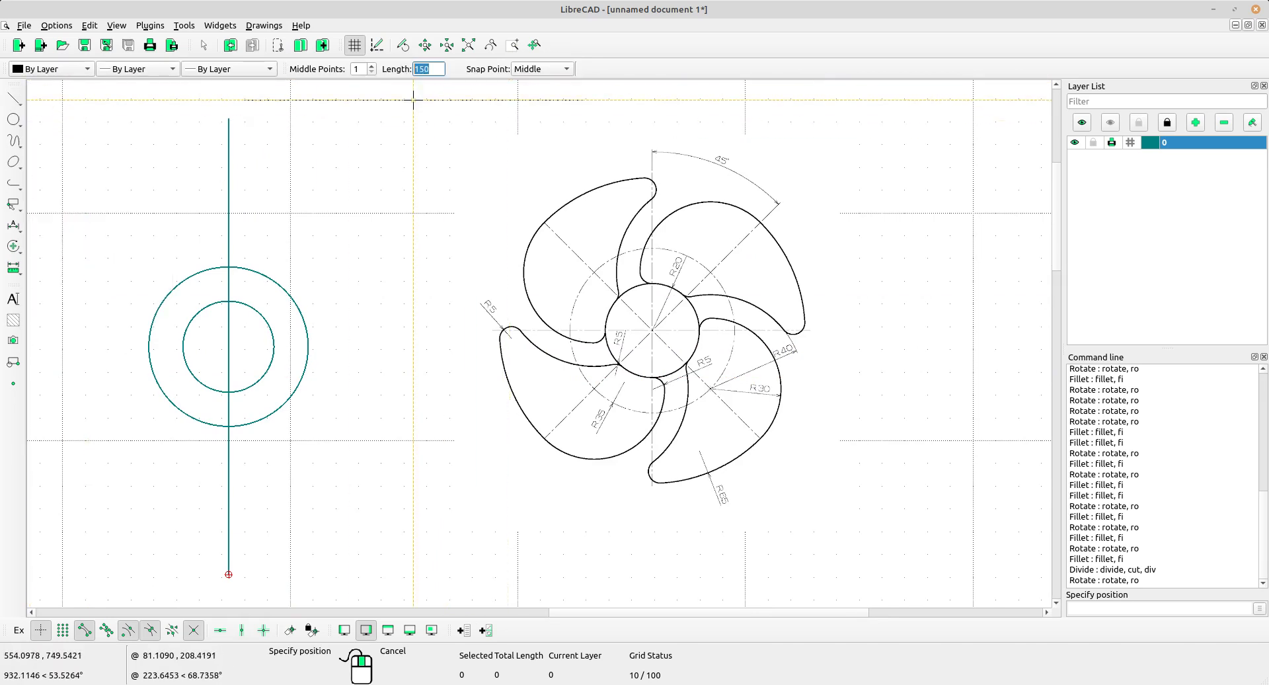
{"action": "type", "text": "200"}
{"action": "left_click", "coordinate": [534, 70]}
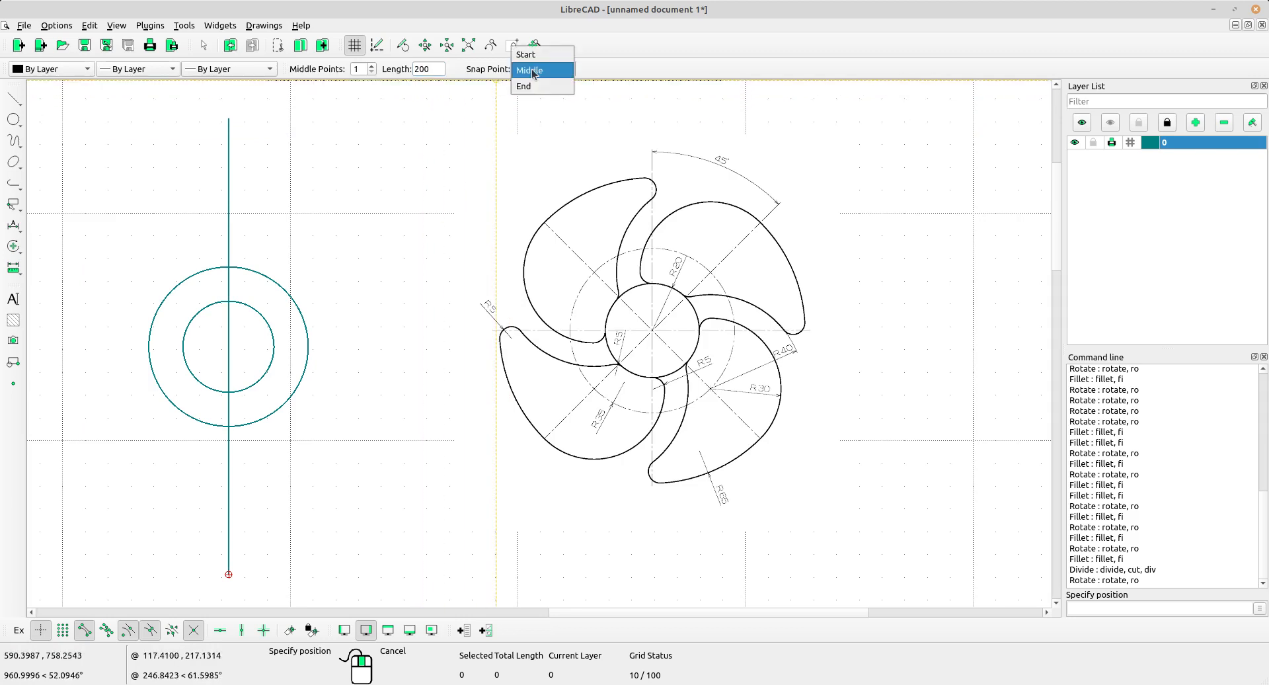
{"action": "left_click", "coordinate": [533, 71]}
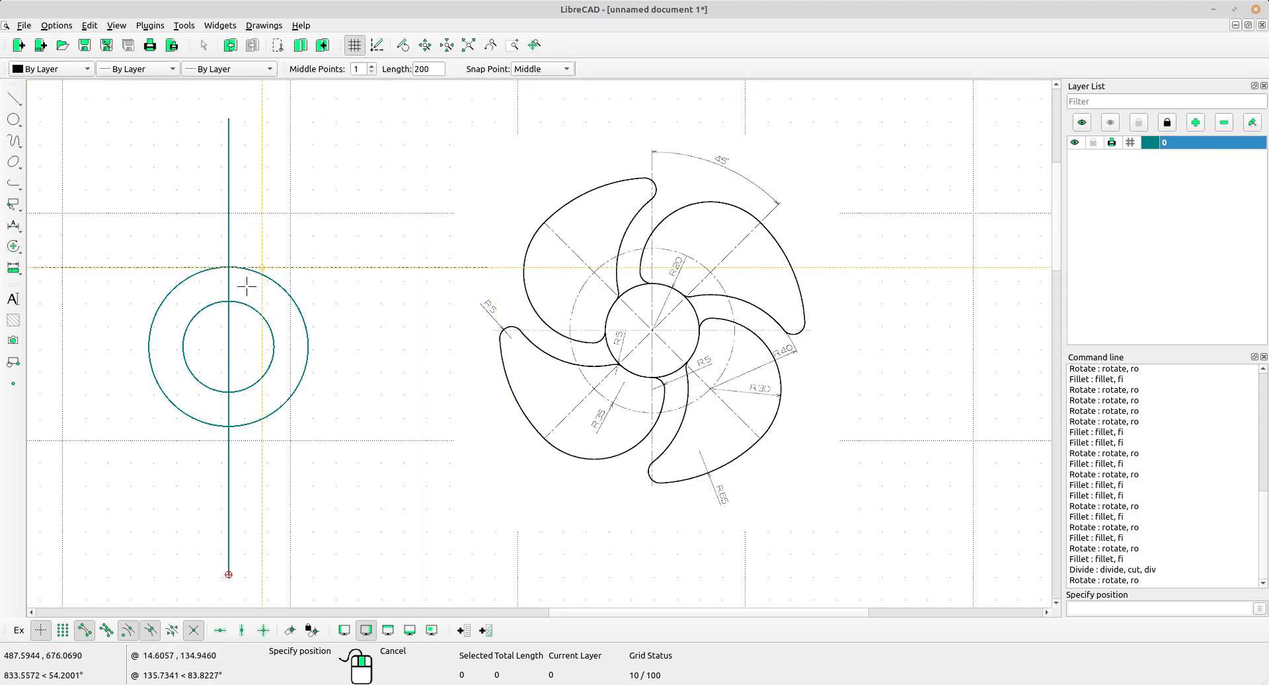
{"action": "left_click", "coordinate": [231, 348]}
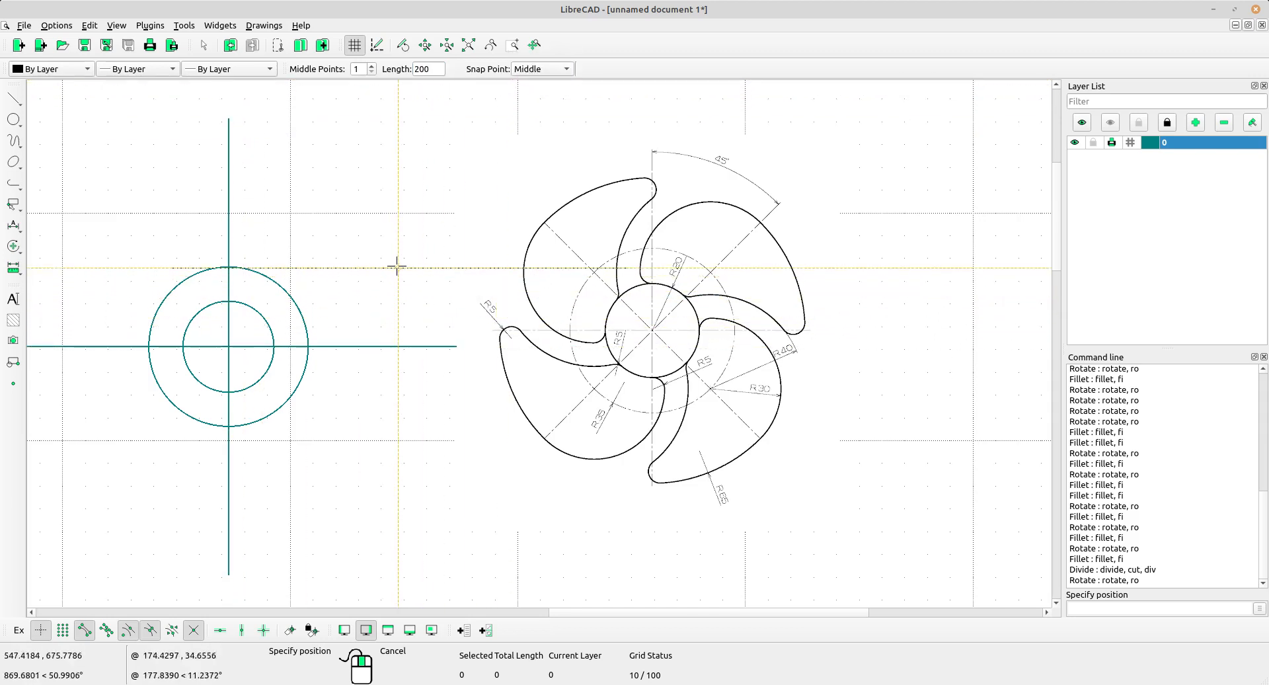
{"action": "scroll", "coordinate": [396, 264], "scroll_direction": "down", "scroll_amount": 1}
{"action": "scroll", "coordinate": [439, 343], "scroll_direction": "up", "scroll_amount": 3}
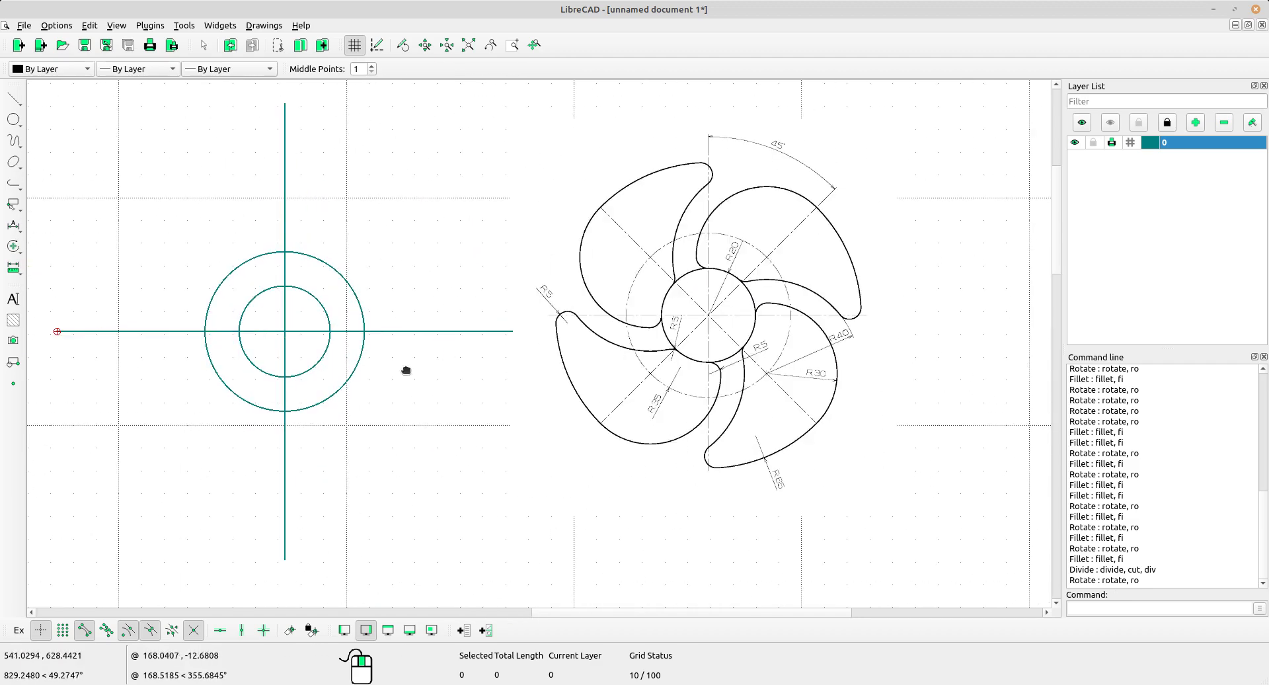
{"action": "right_click", "coordinate": [372, 374]}
Examine the reference propeller's dimensions, especially the angle between the vertical centerline and the diagonal blade axis
{"action": "middle_click_drag", "start_coordinate": [372, 374], "coordinate": [384, 389]}
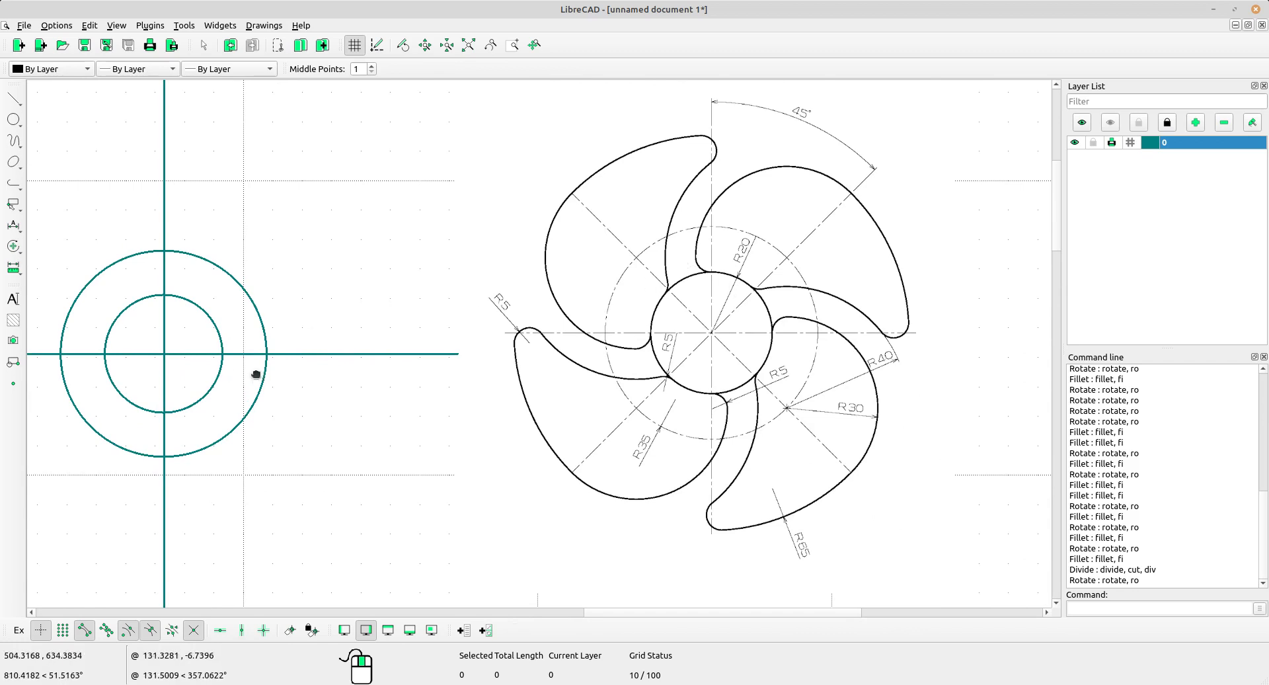
{"action": "middle_click_drag", "start_coordinate": [258, 375], "coordinate": [364, 333]}
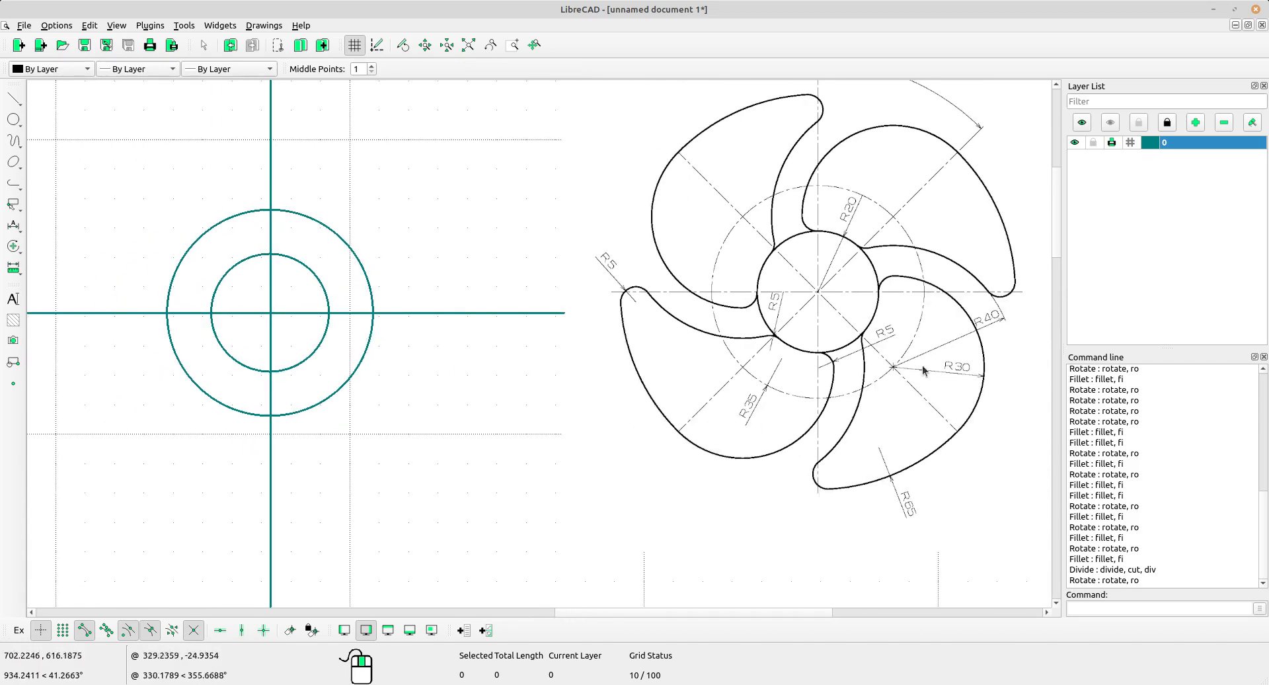
{"action": "mouse_move", "coordinate": [833, 267]}
{"action": "middle_mouse_down"}
{"action": "mouse_move", "coordinate": [822, 377]}
{"action": "mouse_move", "coordinate": [757, 314]}
{"action": "middle_mouse_up"}
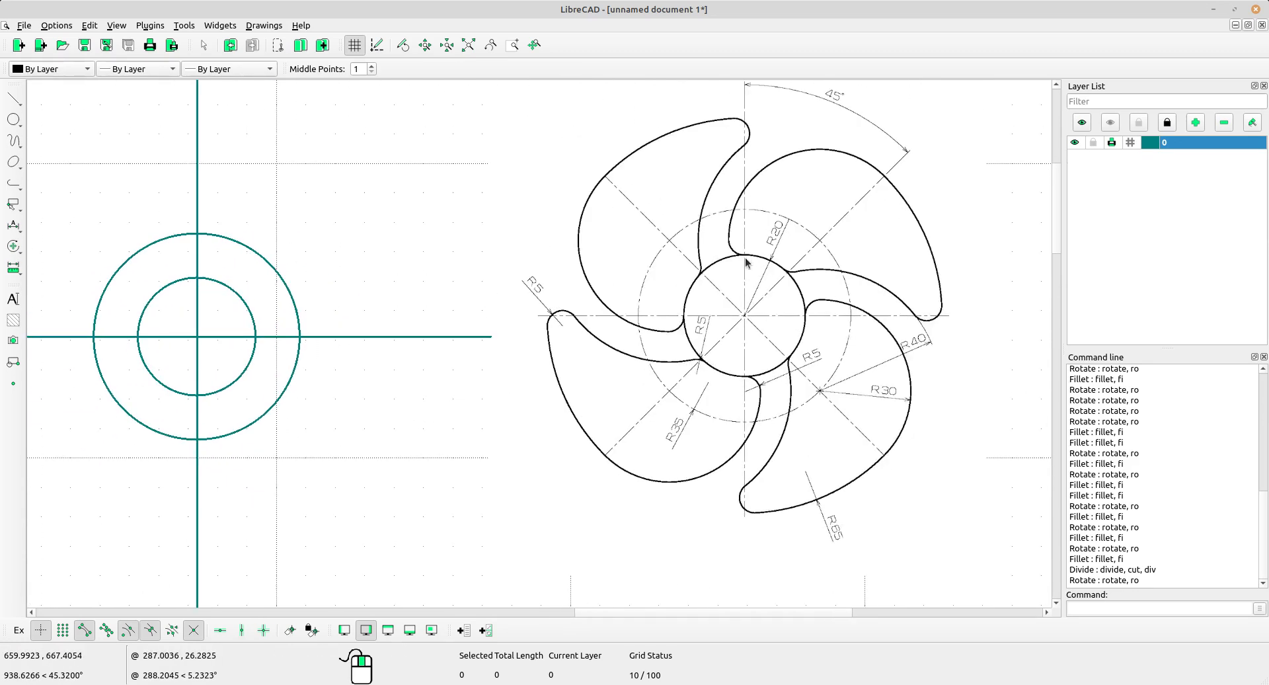
{"action": "middle_click_drag", "start_coordinate": [747, 262], "coordinate": [746, 331]}
{"action": "scroll", "coordinate": [803, 168], "scroll_direction": "up", "scroll_amount": 2}
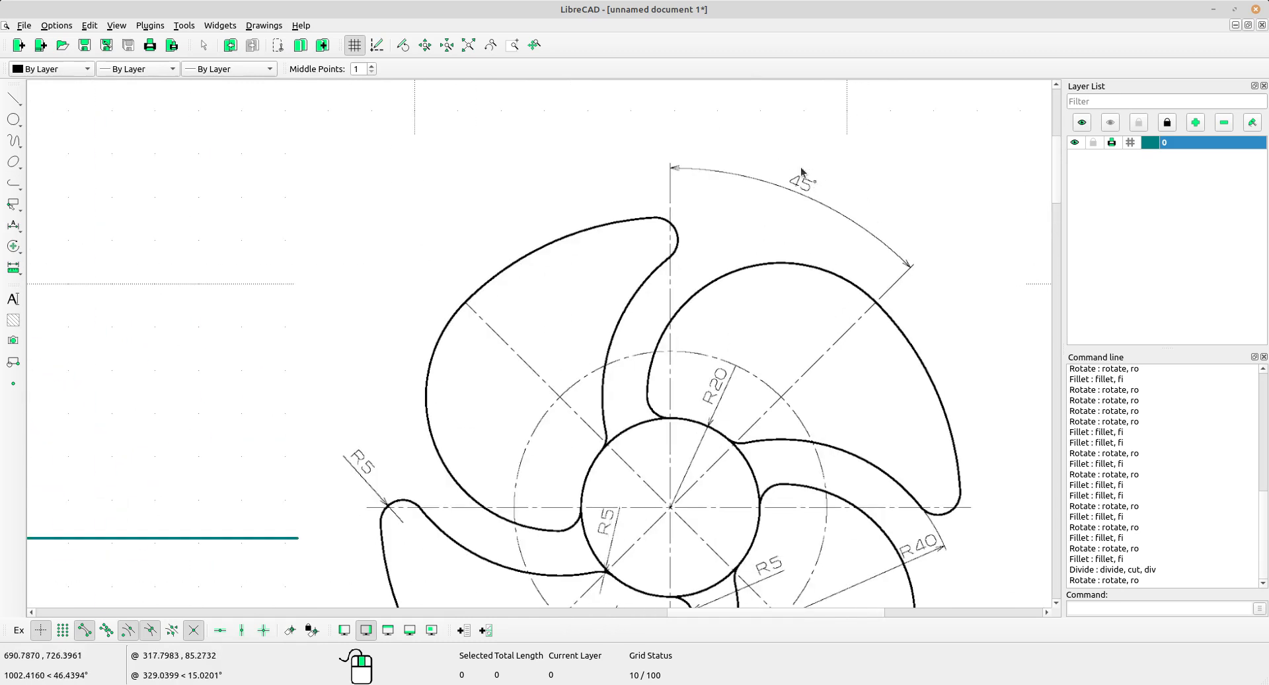
{"action": "scroll", "coordinate": [445, 343], "scroll_direction": "down", "scroll_amount": 2}
{"action": "middle_click_drag", "start_coordinate": [446, 343], "coordinate": [614, 248]}
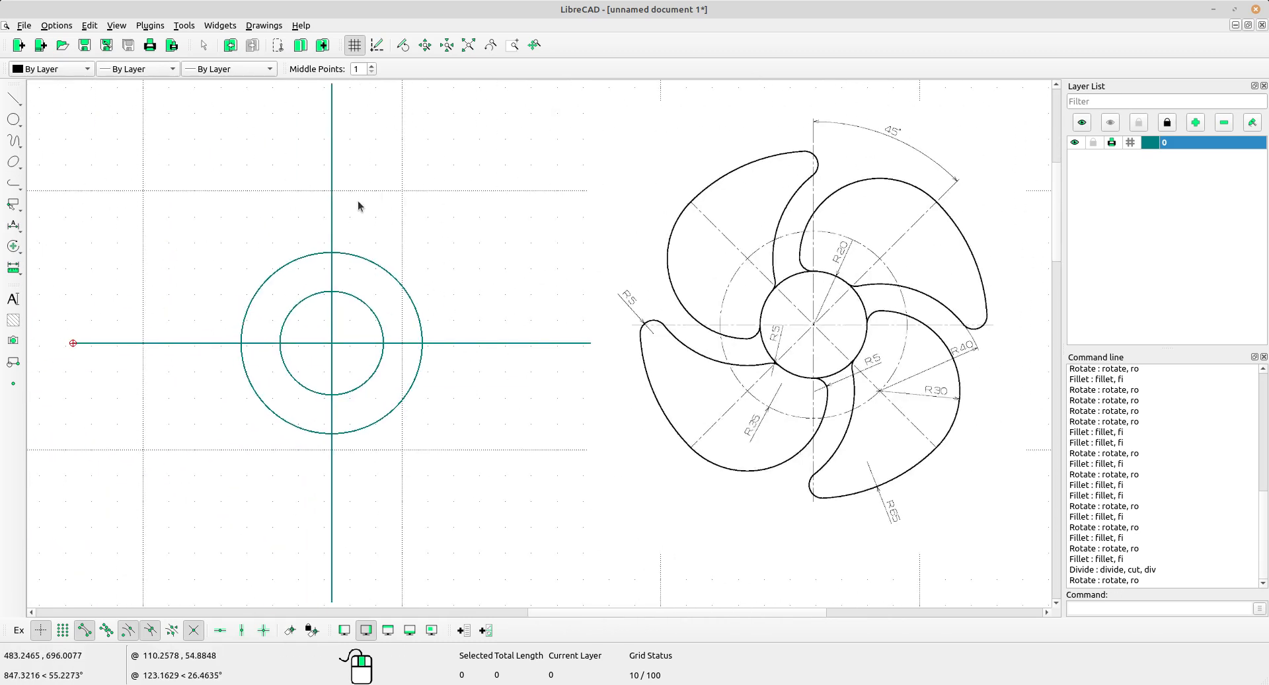
Rotate a copy of the vertical centerline by 45° about the circles' common center, keeping the original
{"action": "left_click_drag", "start_coordinate": [389, 207], "coordinate": [324, 178]}
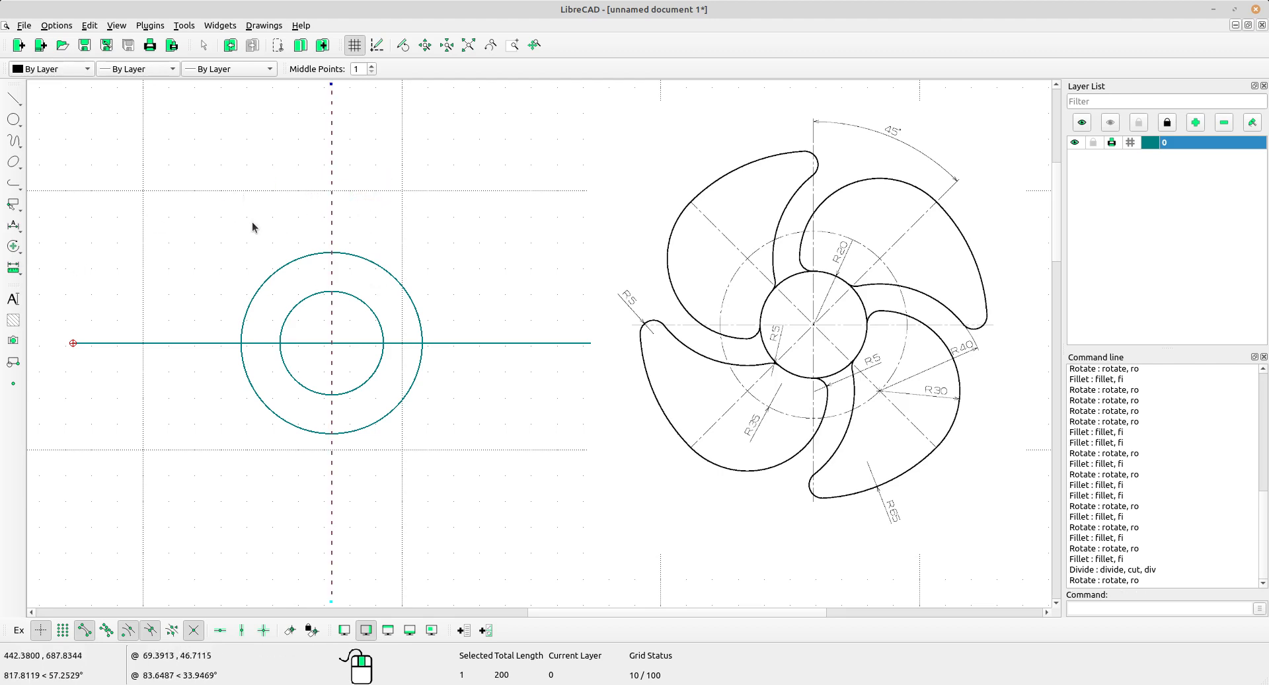
{"action": "left_click", "coordinate": [23, 247]}
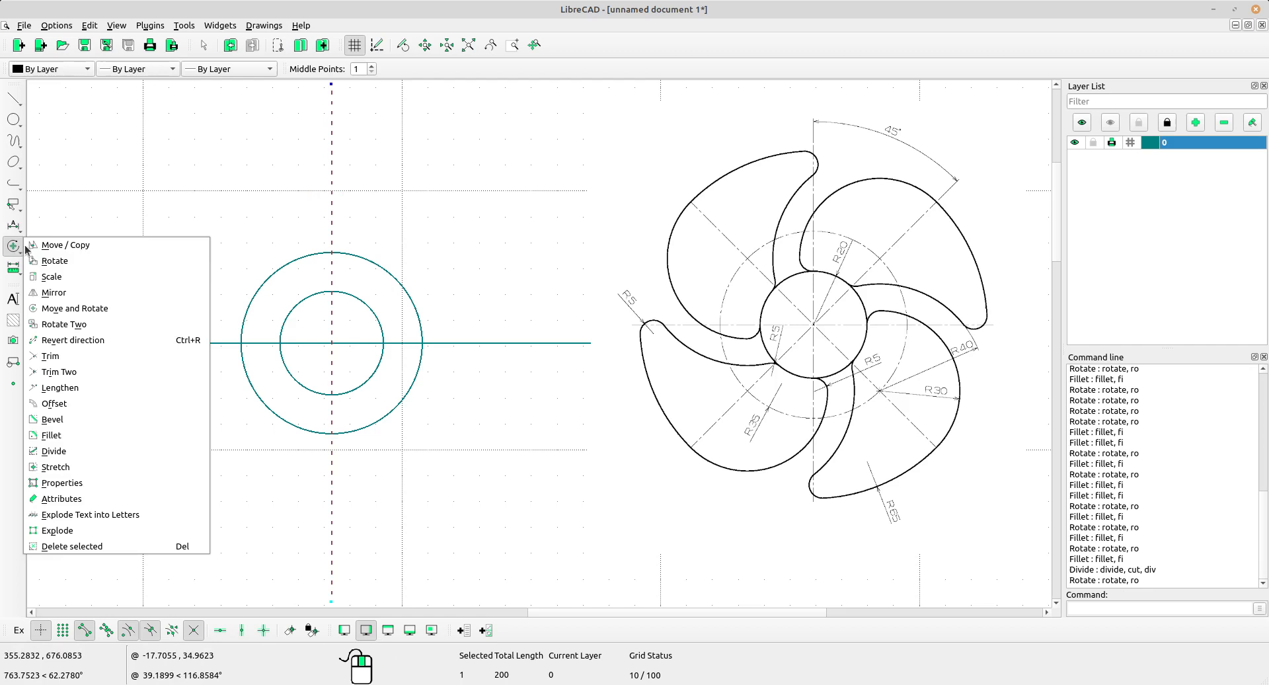
{"action": "left_click", "coordinate": [74, 262]}
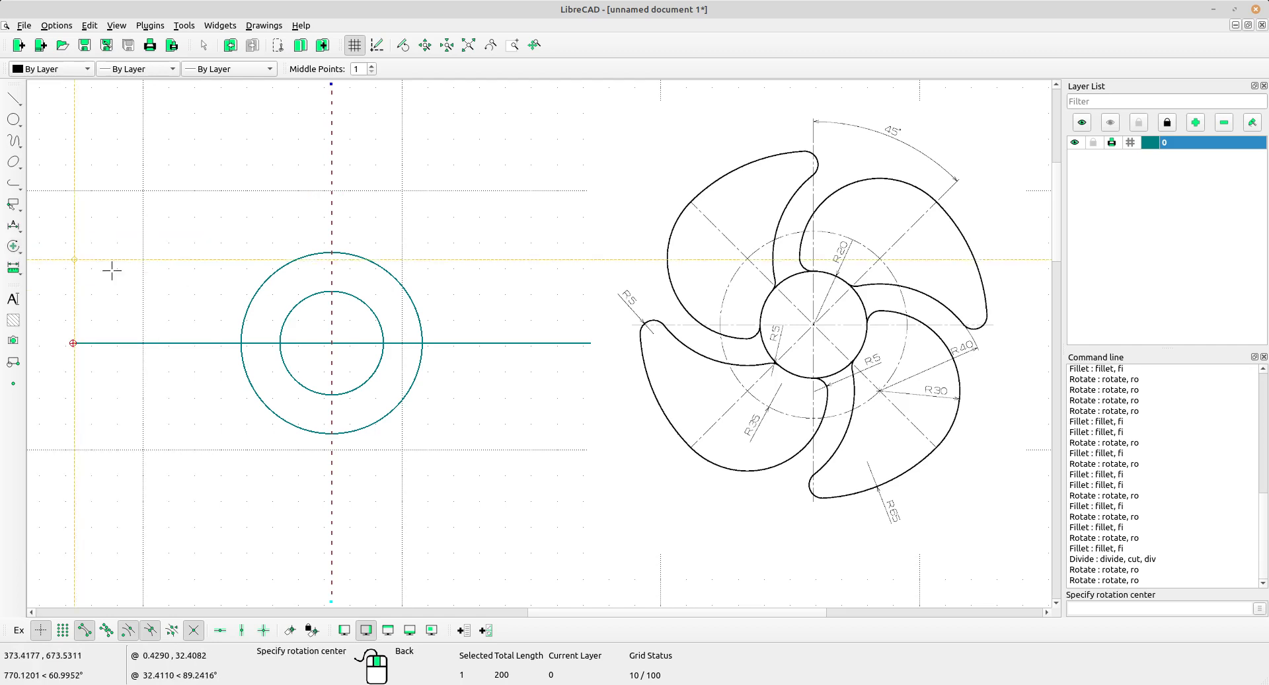
{"action": "left_click", "coordinate": [329, 344]}
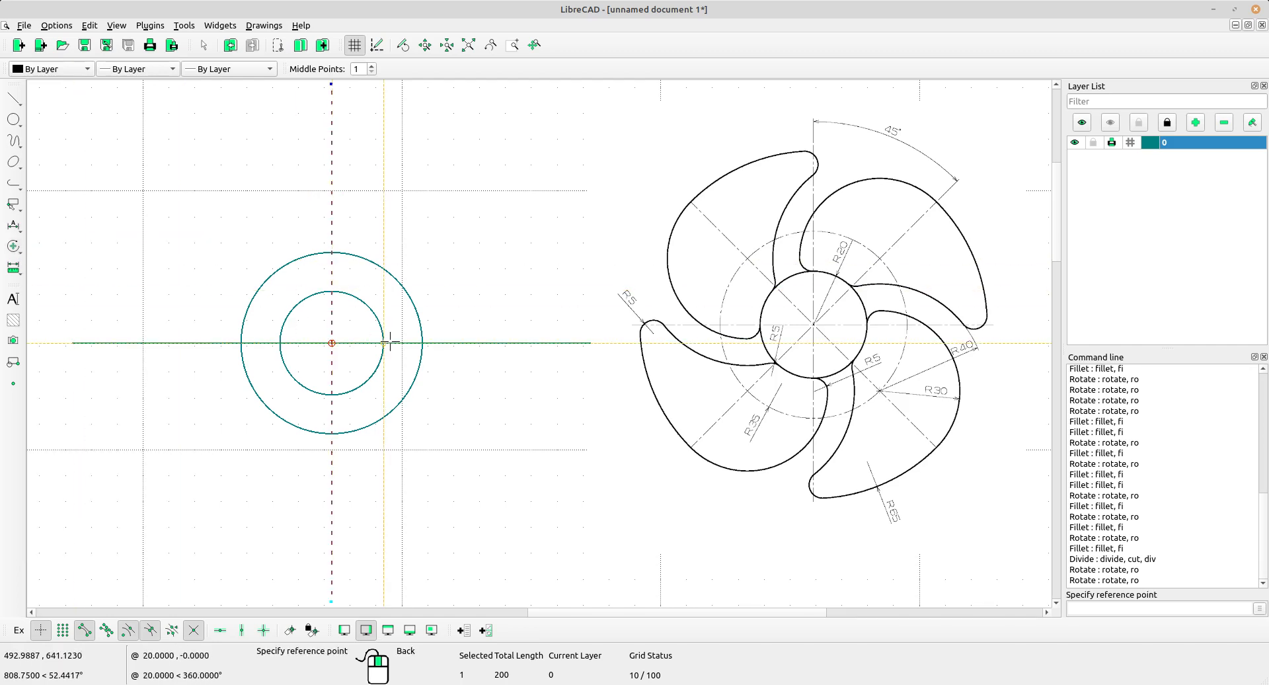
{"action": "scroll", "coordinate": [503, 341], "scroll_direction": "down", "scroll_amount": 1}
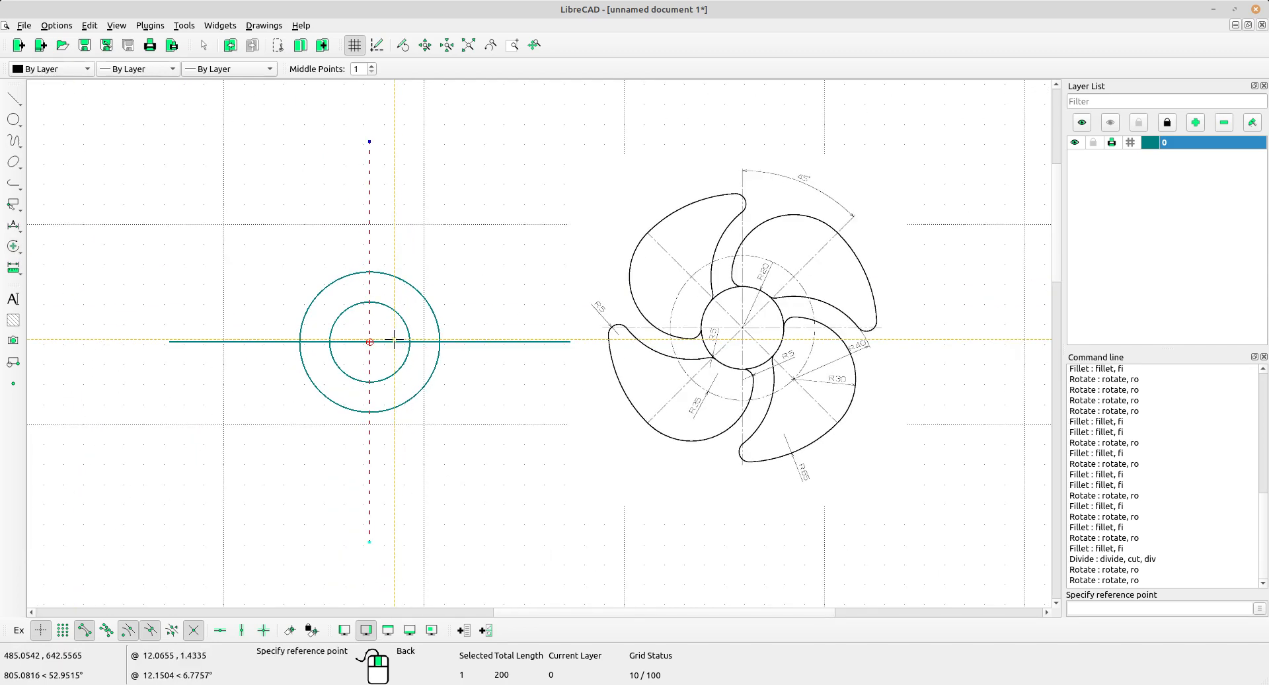
{"action": "left_click", "coordinate": [370, 141]}
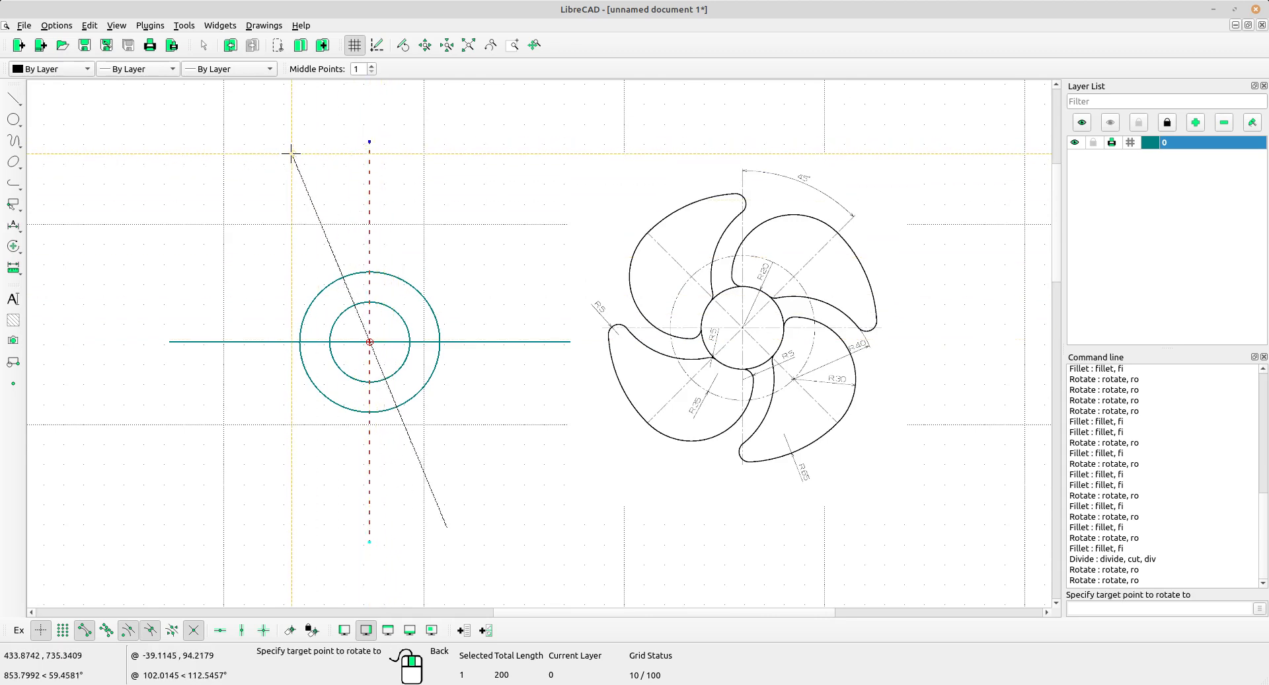
{"action": "left_click", "coordinate": [480, 183]}
{"action": "left_click_drag", "start_coordinate": [714, 328], "coordinate": [625, 317]}
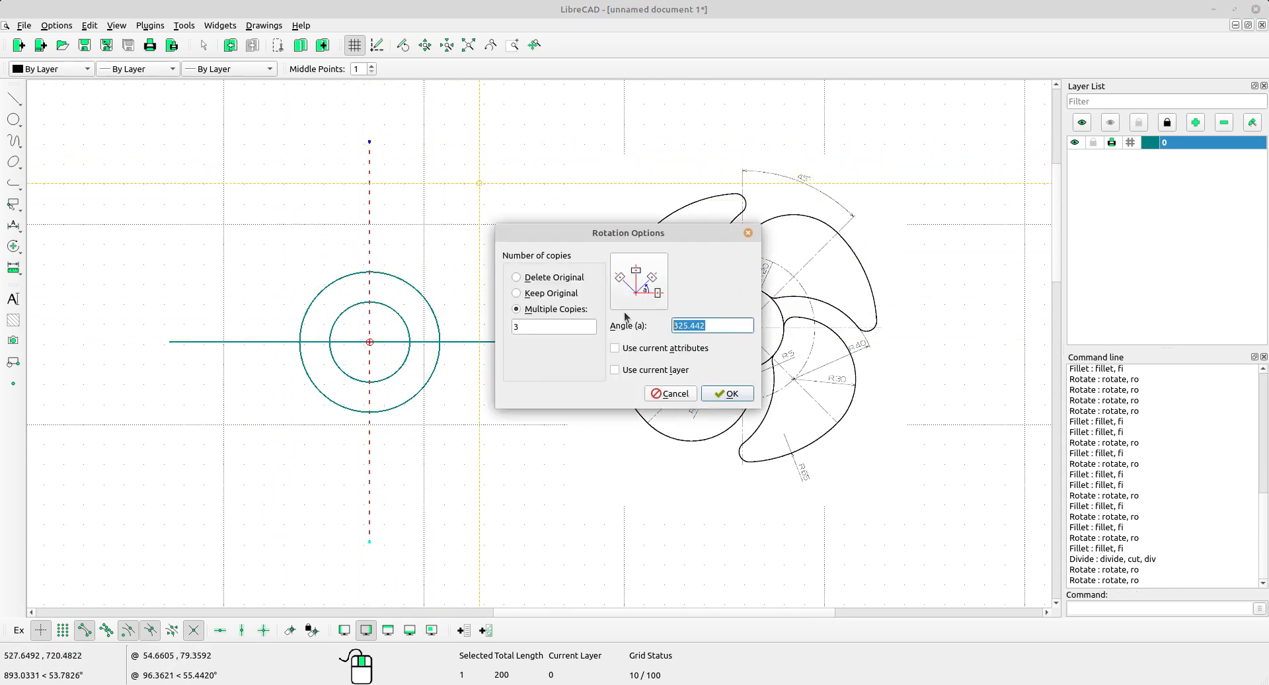
{"action": "type", "text": "45"}
{"action": "left_click", "coordinate": [518, 293]}
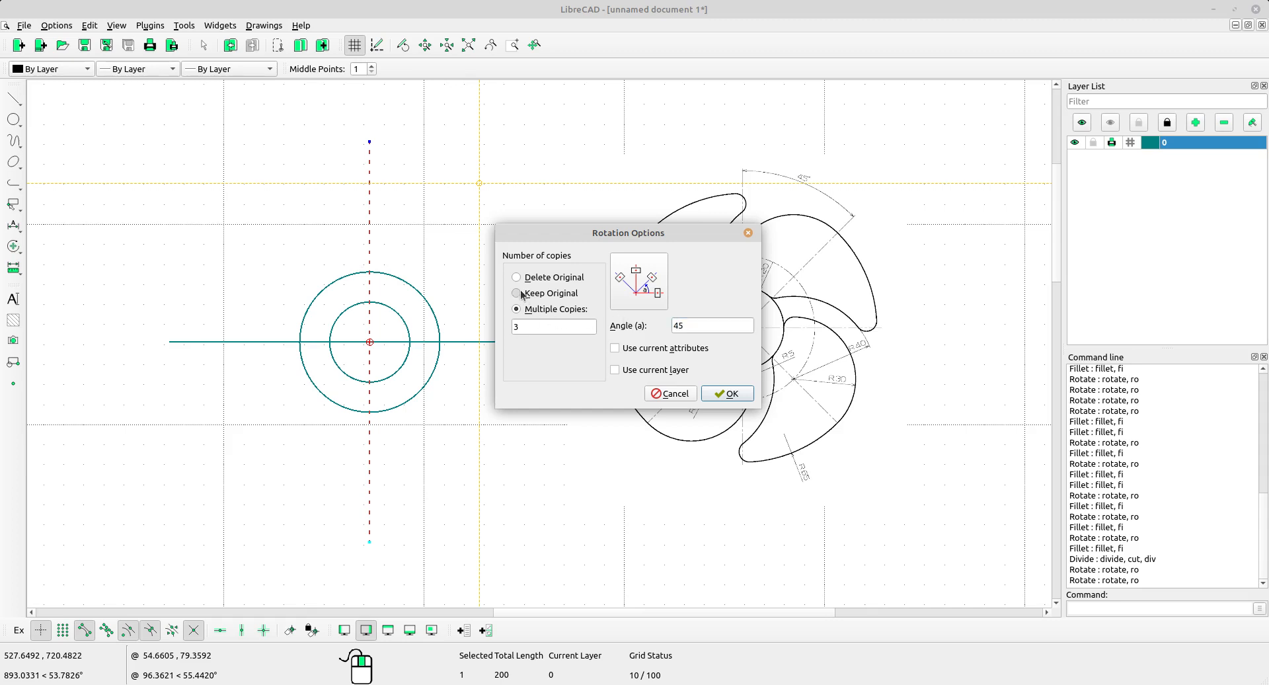
{"action": "left_click", "coordinate": [727, 394]}
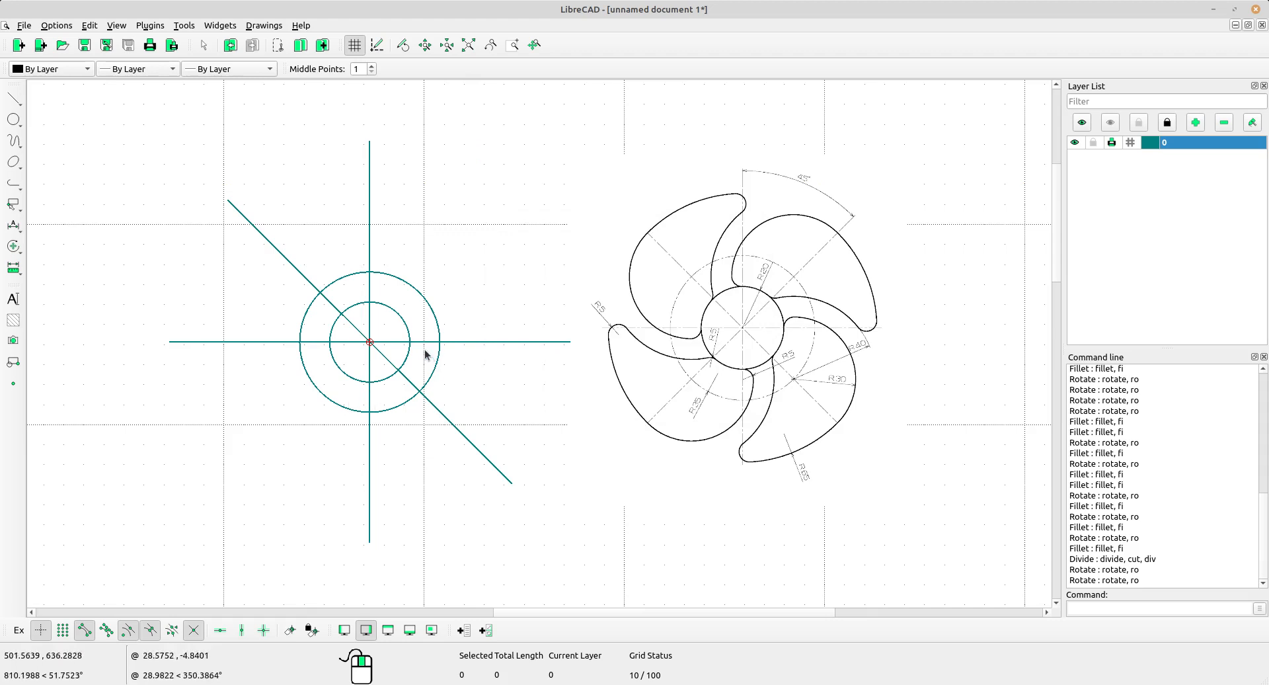
Rotate a copy of the horizontal centerline by 45° about the circles' common center, keeping the original
{"action": "left_click", "coordinate": [224, 342]}
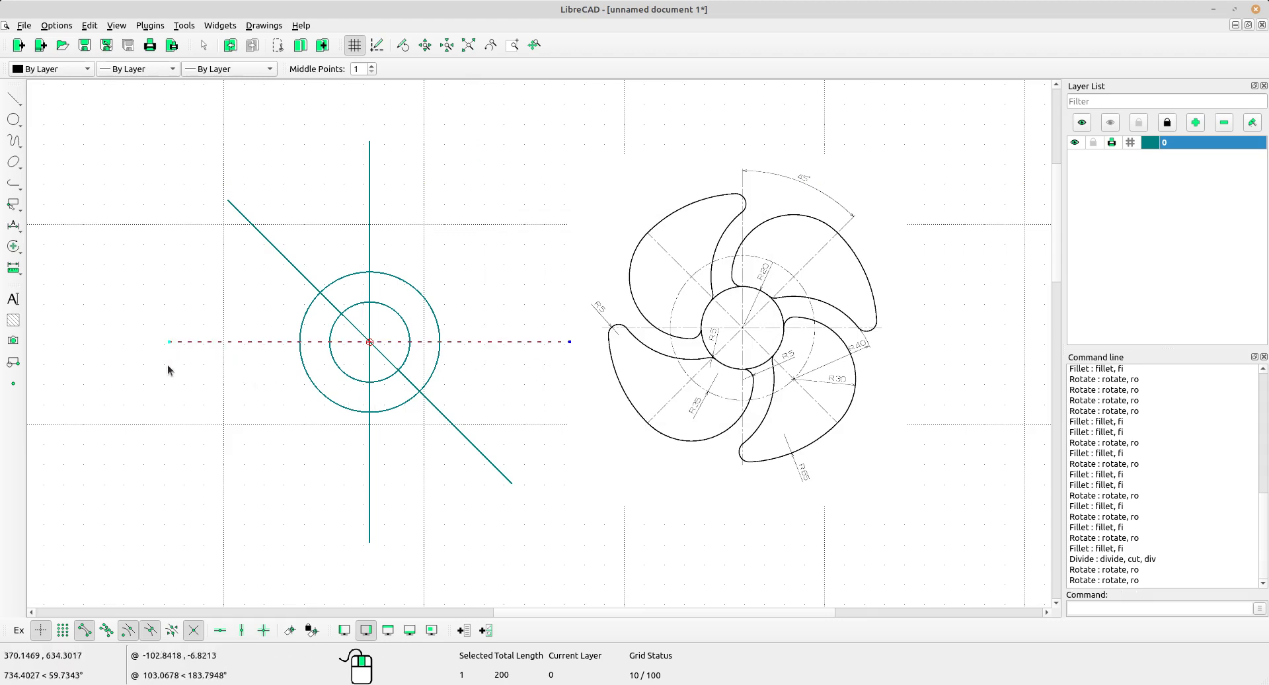
{"action": "left_click", "coordinate": [16, 248]}
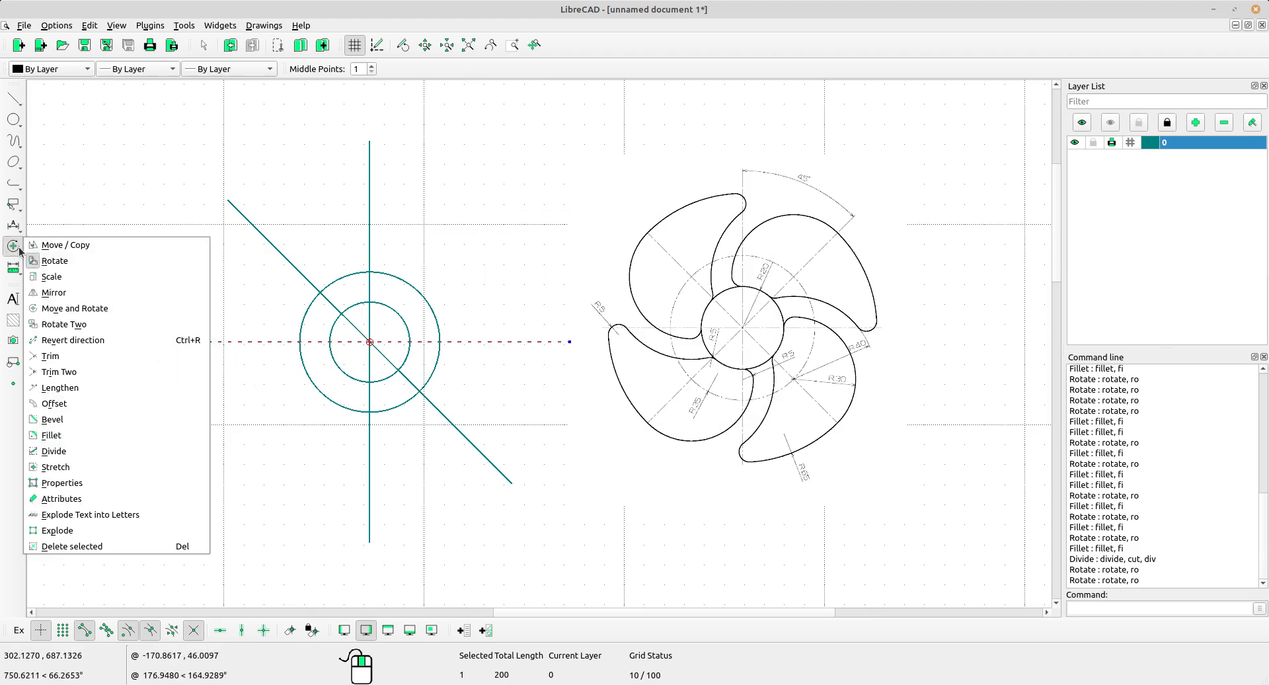
{"action": "left_click", "coordinate": [90, 263]}
{"action": "left_click", "coordinate": [369, 341]}
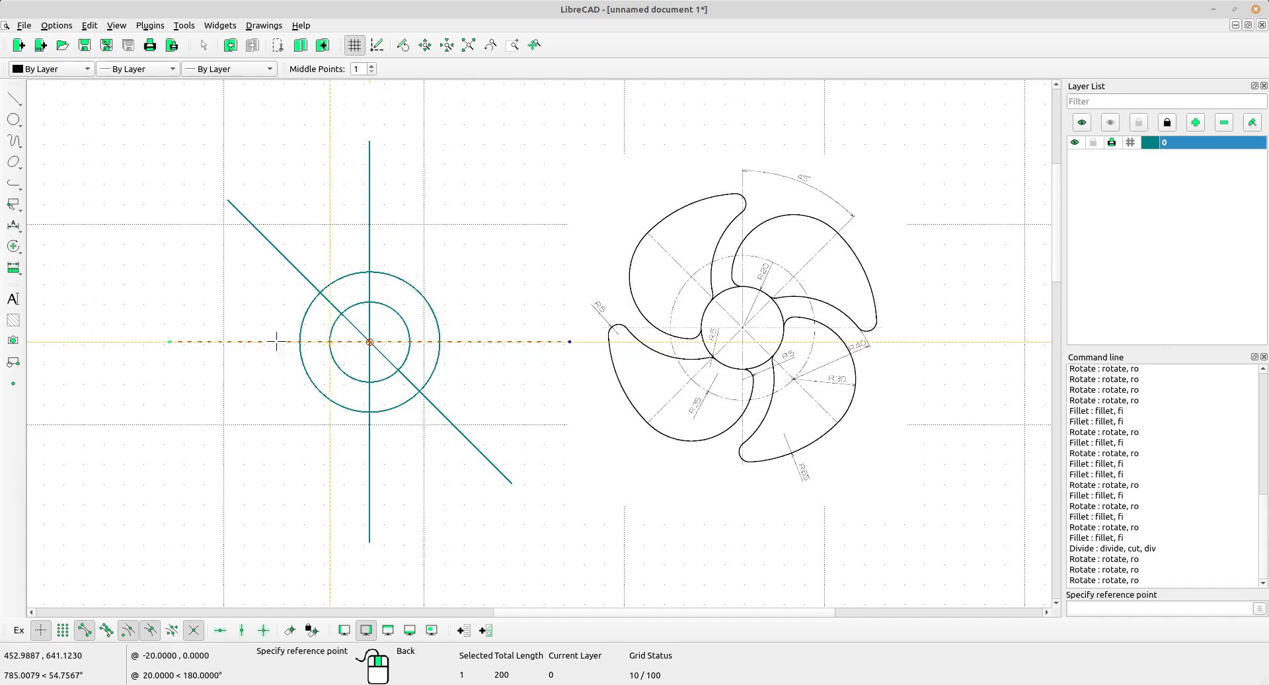
{"action": "left_click", "coordinate": [169, 341]}
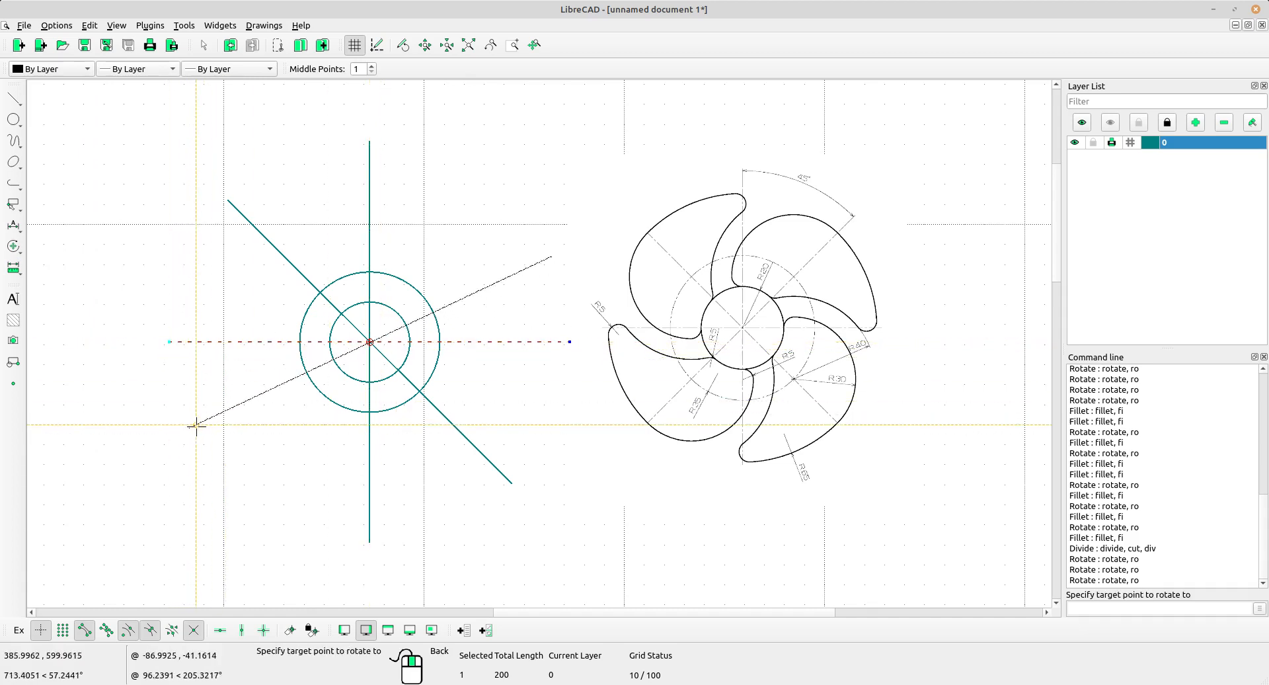
{"action": "left_click", "coordinate": [237, 469]}
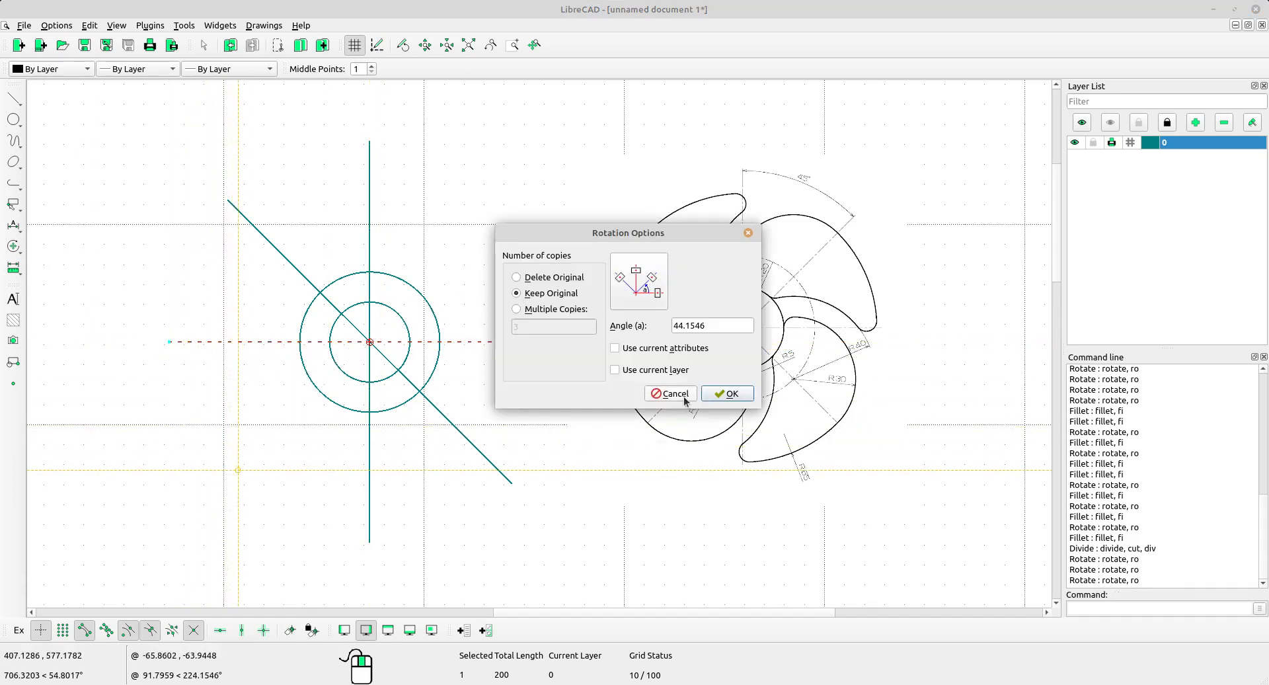
{"action": "double_click", "coordinate": [723, 329]}
{"action": "type", "text": "45"}
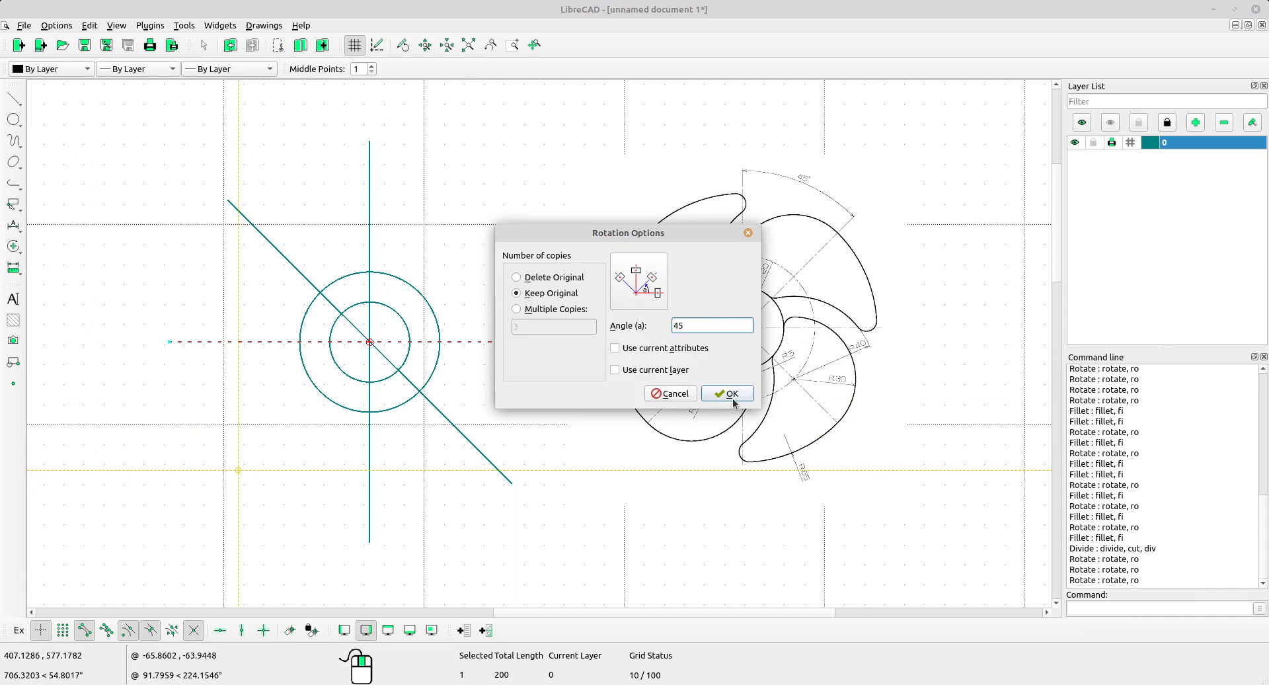
{"action": "left_click", "coordinate": [730, 396]}
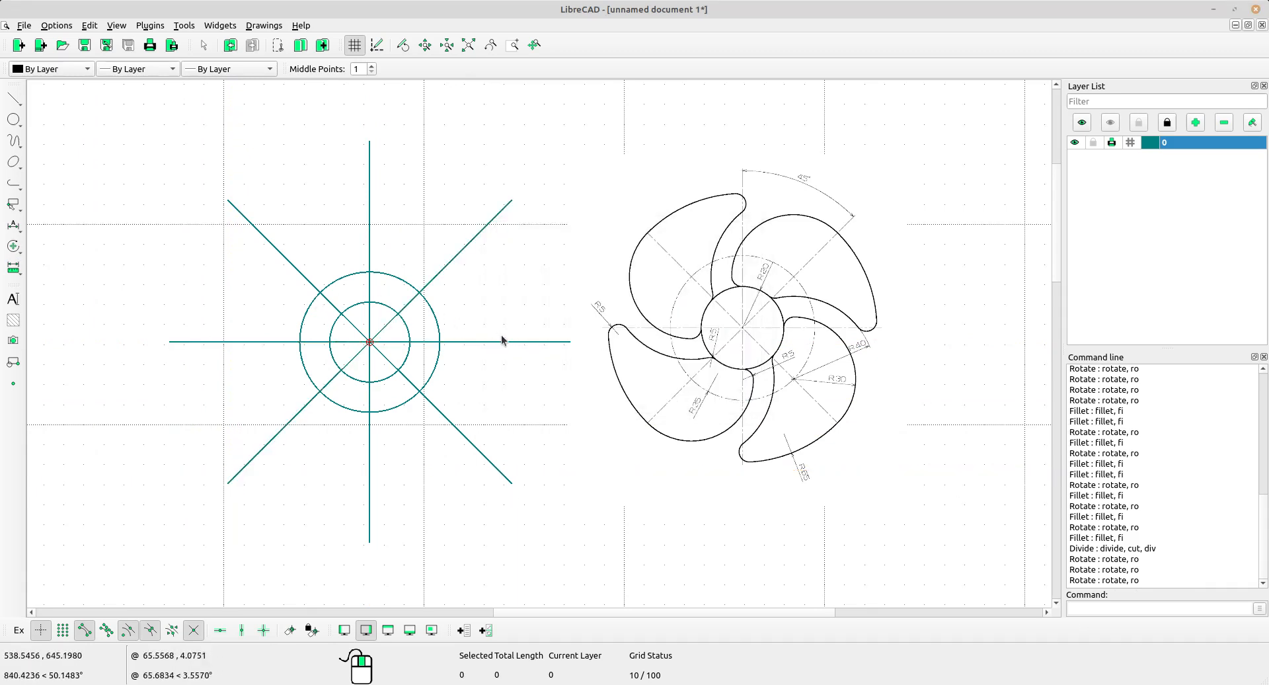
Set the four centerlines and the outer construction circle to 0.30mm width and Dot (tiny) line type
{"action": "scroll", "coordinate": [447, 330], "scroll_direction": "up", "scroll_amount": 3}
{"action": "scroll", "coordinate": [400, 347], "scroll_direction": "up", "scroll_amount": 2}
{"action": "scroll", "coordinate": [402, 349], "scroll_direction": "down", "scroll_amount": 3}
{"action": "middle_click_drag", "start_coordinate": [490, 367], "coordinate": [411, 370]}
{"action": "scroll", "coordinate": [336, 362], "scroll_direction": "up", "scroll_amount": 2}
{"action": "left_click_drag", "start_coordinate": [361, 375], "coordinate": [287, 329]}
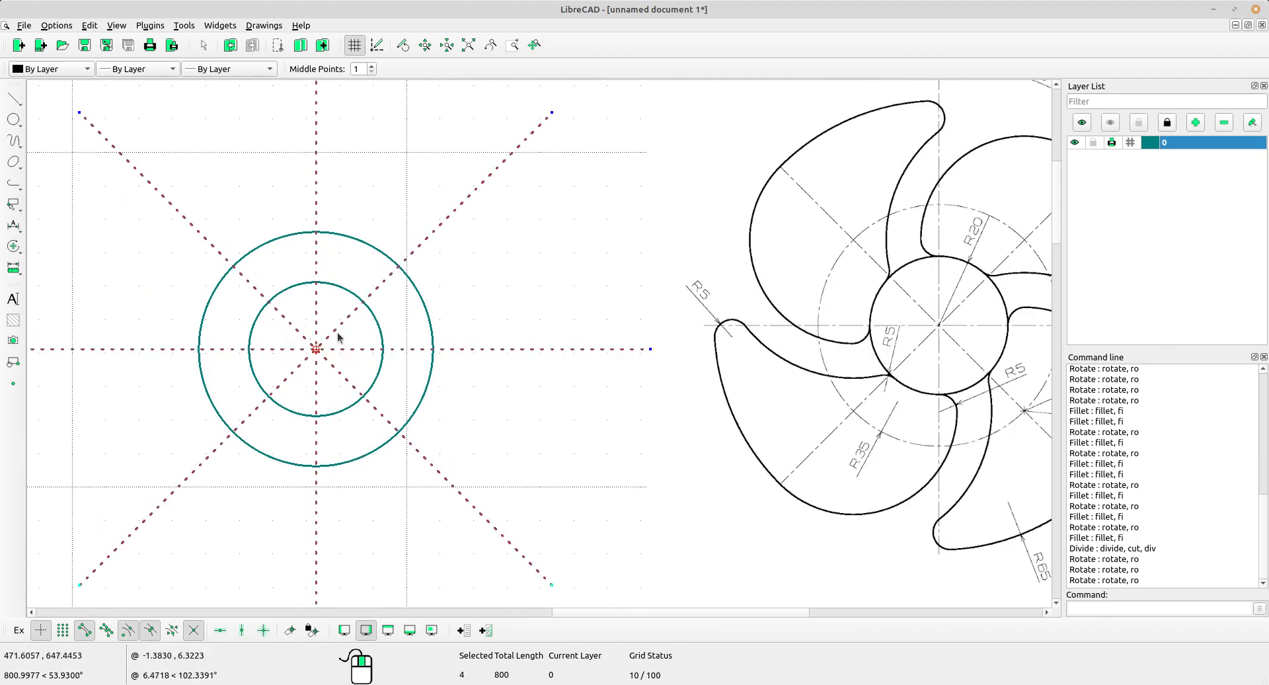
{"action": "left_click_drag", "start_coordinate": [367, 251], "coordinate": [316, 200]}
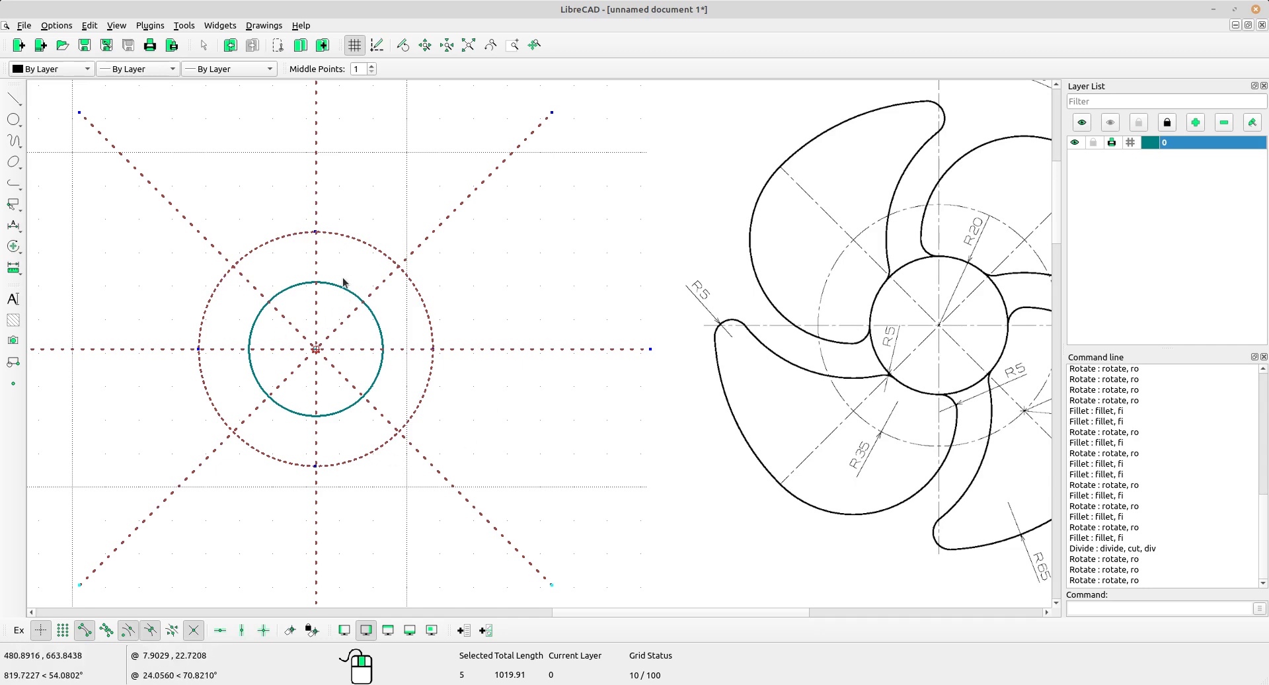
{"action": "scroll", "coordinate": [452, 341], "scroll_direction": "down", "scroll_amount": 3}
{"action": "middle_click_drag", "start_coordinate": [502, 401], "coordinate": [447, 401]}
{"action": "scroll", "coordinate": [496, 406], "scroll_direction": "up", "scroll_amount": 2}
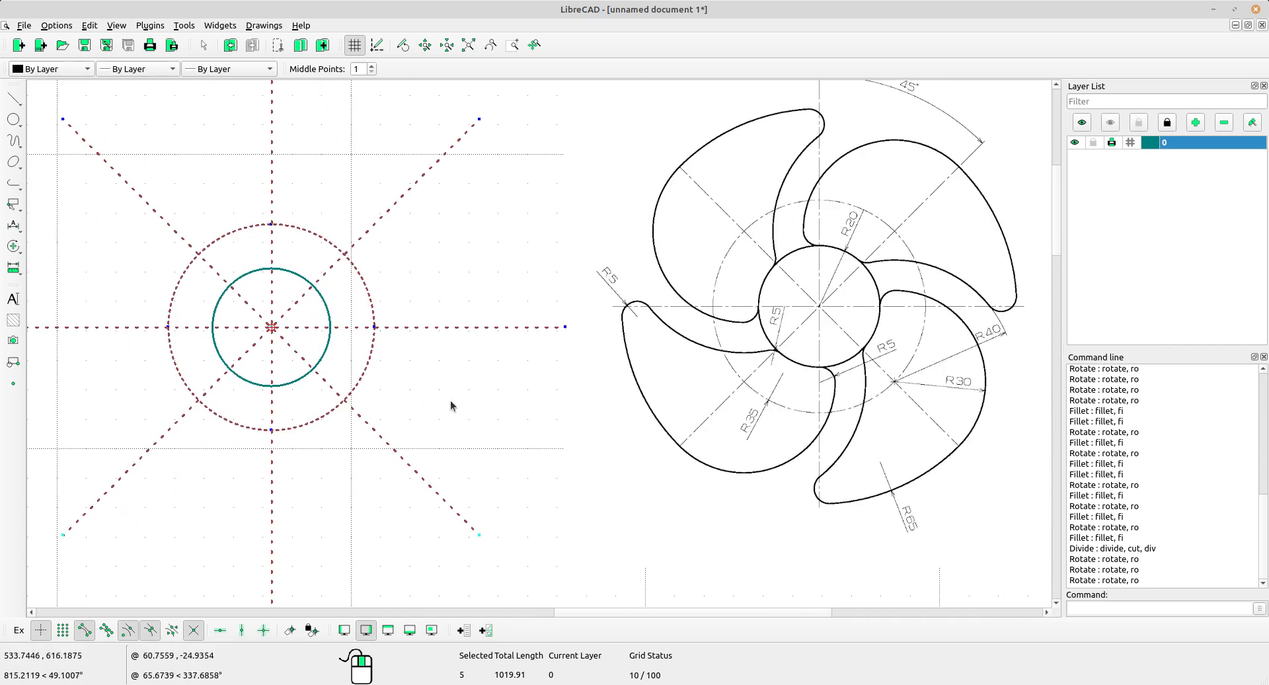
{"action": "left_click", "coordinate": [22, 248]}
{"action": "left_click", "coordinate": [92, 499]}
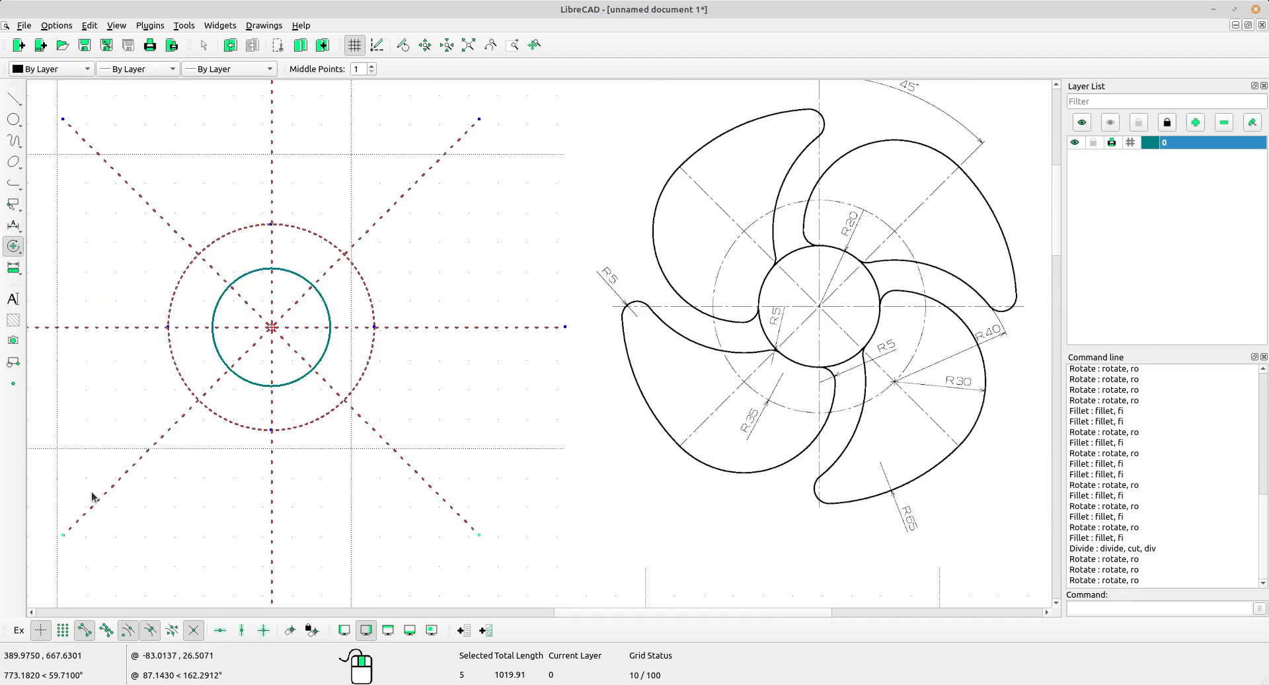
{"action": "left_click", "coordinate": [662, 327]}
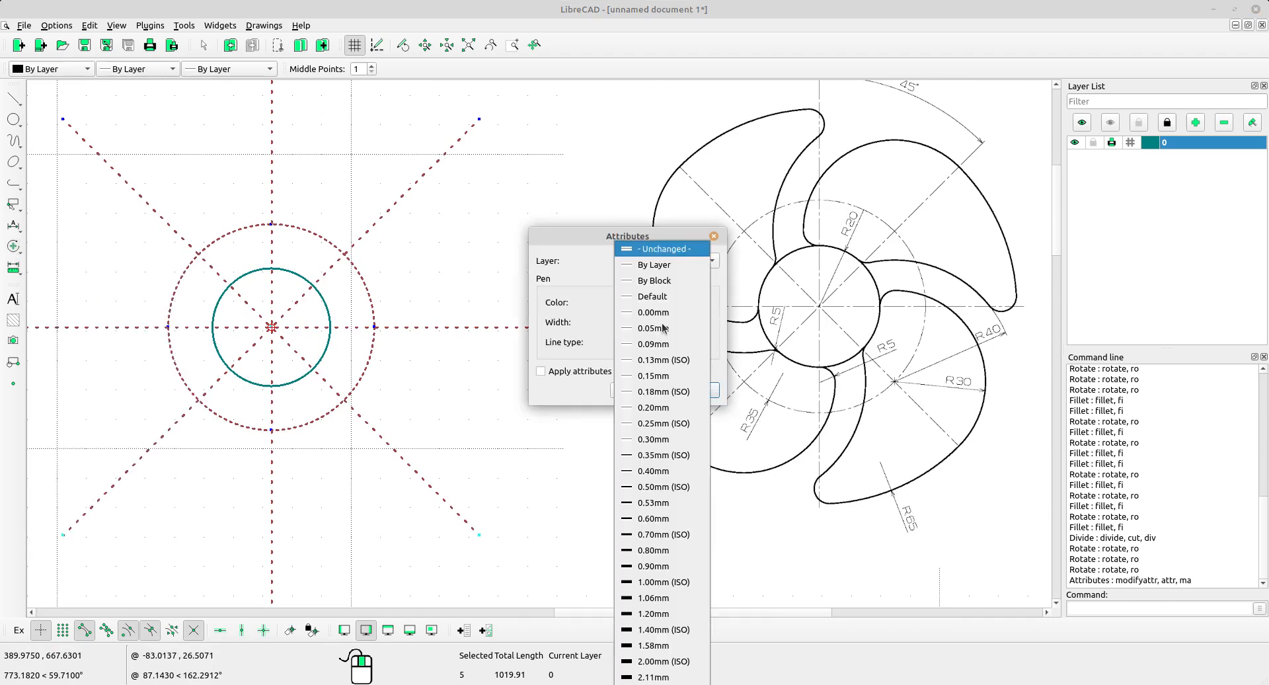
{"action": "left_click", "coordinate": [663, 439]}
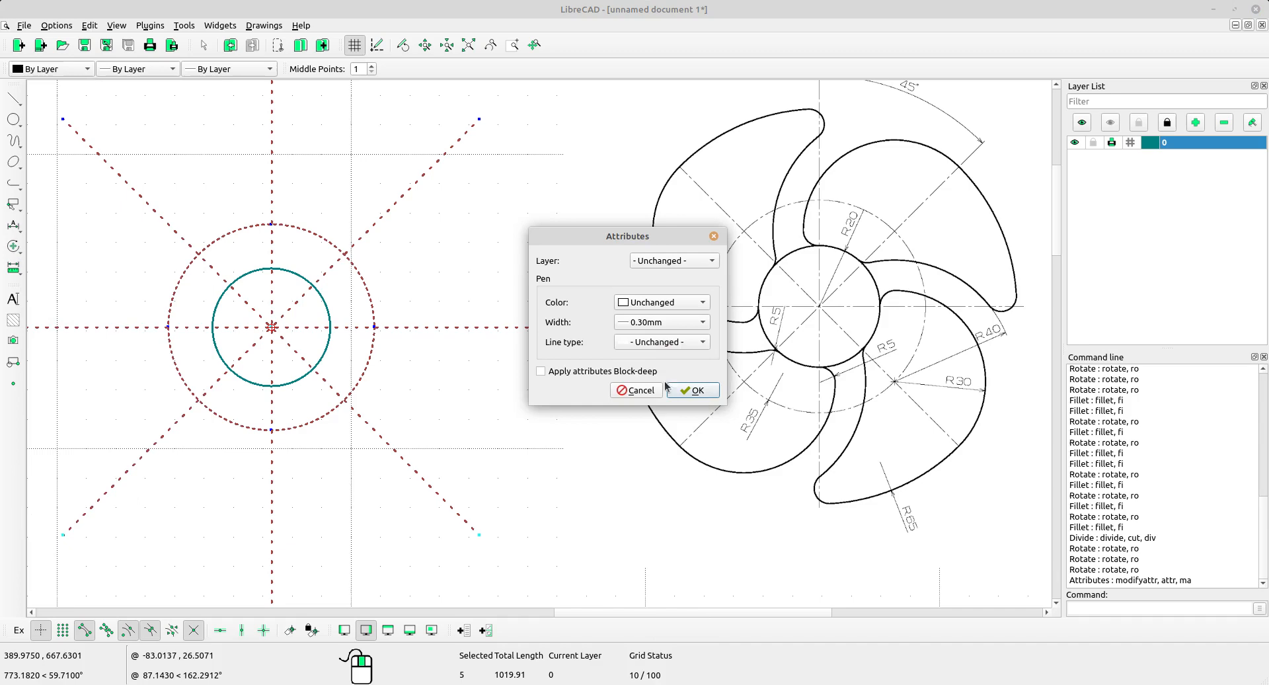
{"action": "left_click", "coordinate": [672, 343]}
{"action": "left_click", "coordinate": [672, 344]}
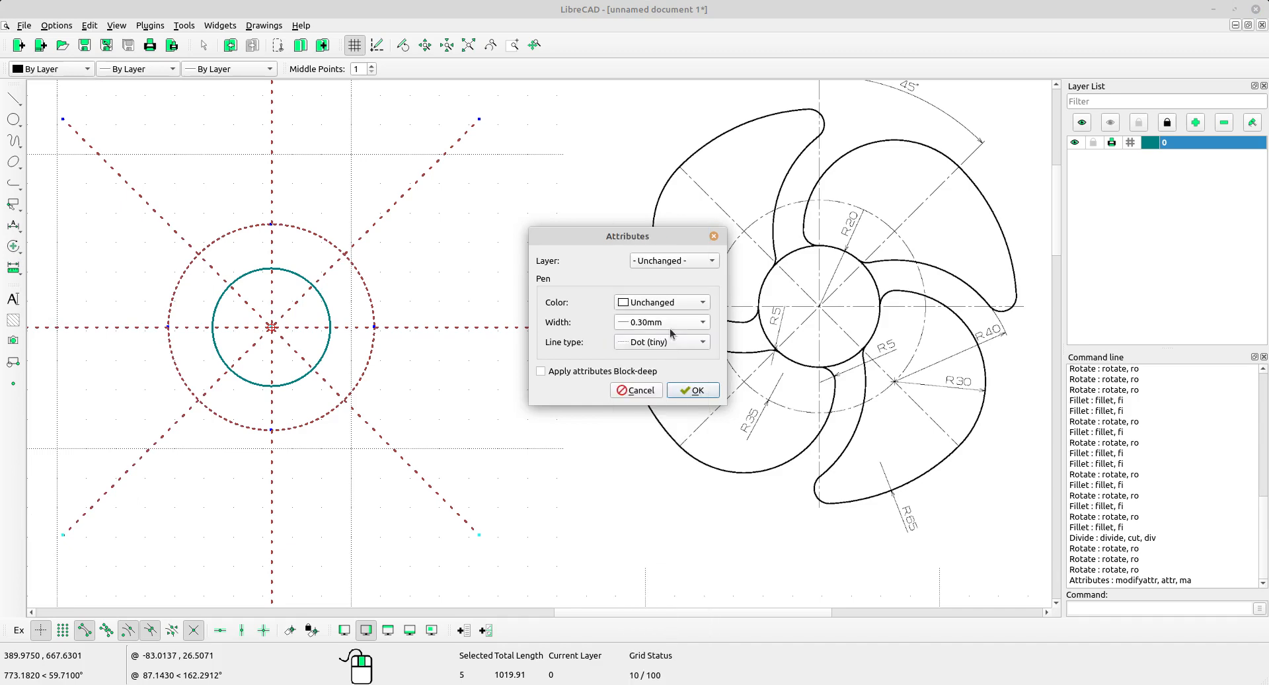
{"action": "left_click", "coordinate": [685, 388]}
Compare the construction geometry with the reference, examining the blade arc radii and where their centers lie on the construction circle
{"action": "scroll", "coordinate": [218, 325], "scroll_direction": "up", "scroll_amount": 3}
{"action": "scroll", "coordinate": [239, 323], "scroll_direction": "down", "scroll_amount": 3}
{"action": "mouse_move", "coordinate": [471, 398]}
{"action": "middle_mouse_down"}
{"action": "mouse_move", "coordinate": [407, 401]}
{"action": "mouse_move", "coordinate": [459, 395]}
{"action": "middle_mouse_up"}
{"action": "scroll", "coordinate": [408, 400], "scroll_direction": "up", "scroll_amount": 1}
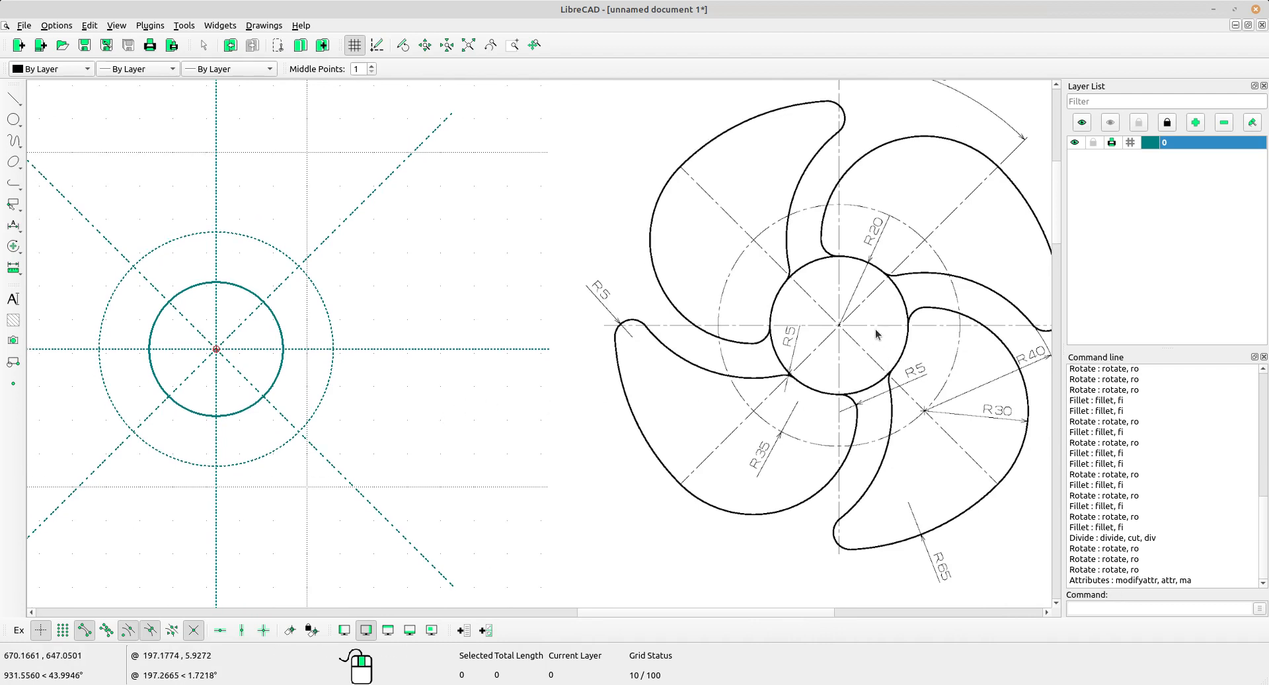
{"action": "middle_click_drag", "start_coordinate": [909, 298], "coordinate": [856, 253]}
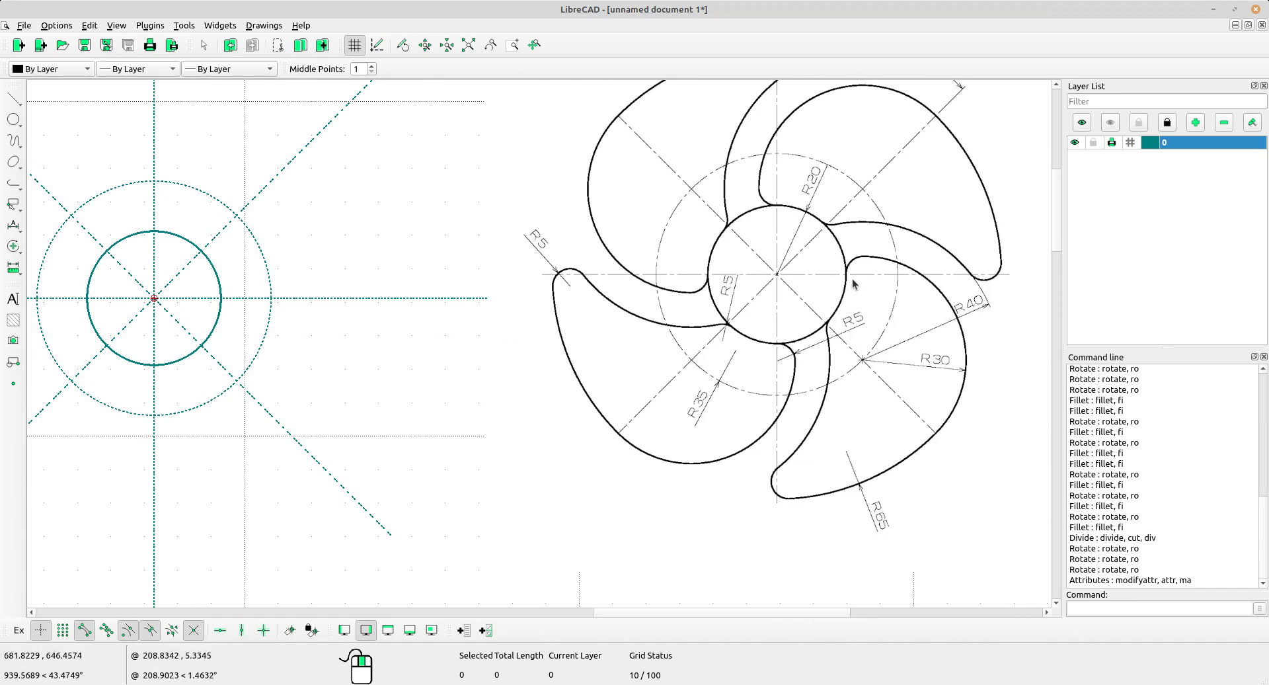
{"action": "scroll", "coordinate": [867, 369], "scroll_direction": "up", "scroll_amount": 1}
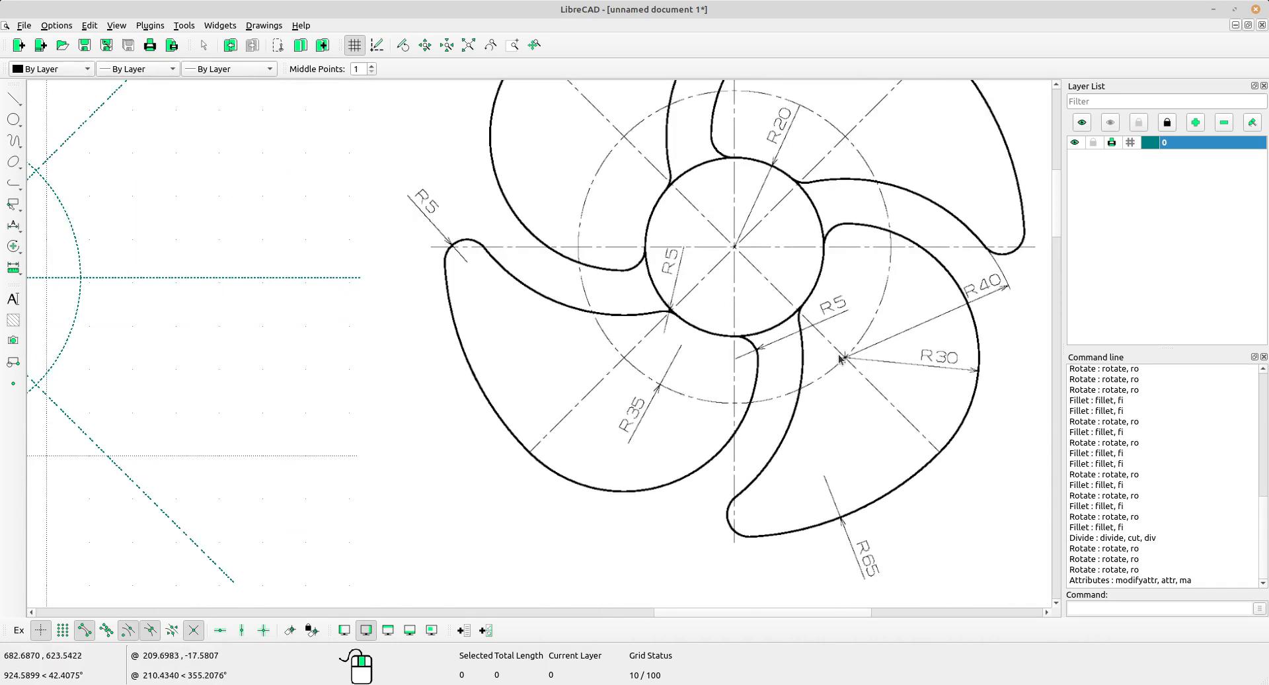
{"action": "scroll", "coordinate": [466, 355], "scroll_direction": "down", "scroll_amount": 1}
{"action": "middle_click_drag", "start_coordinate": [340, 362], "coordinate": [469, 352]}
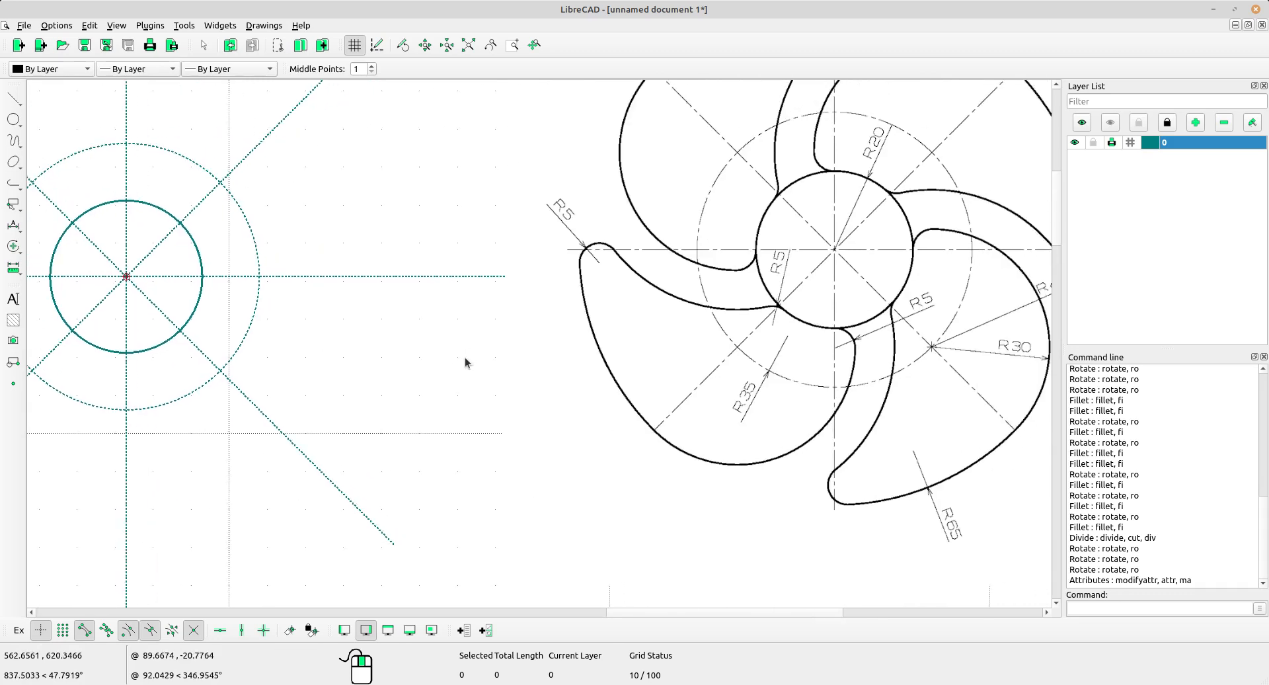
{"action": "scroll", "coordinate": [465, 357], "scroll_direction": "up", "scroll_amount": 1}
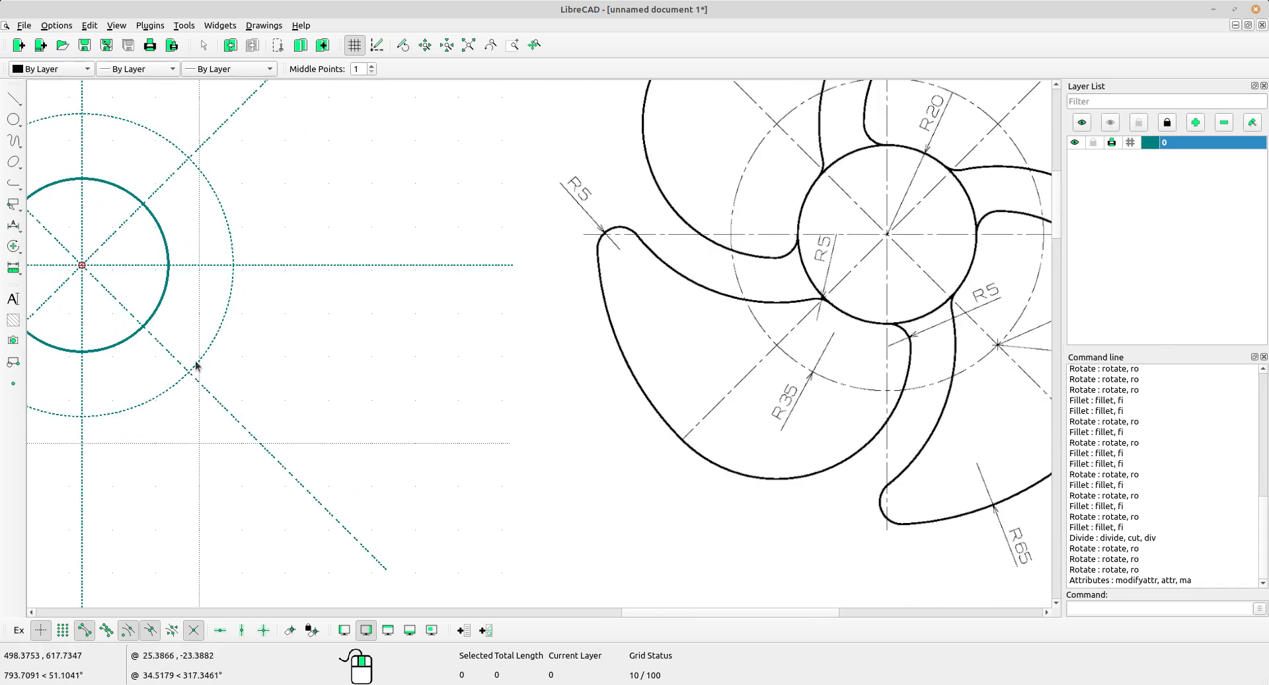
{"action": "scroll", "coordinate": [376, 360], "scroll_direction": "down", "scroll_amount": 1}
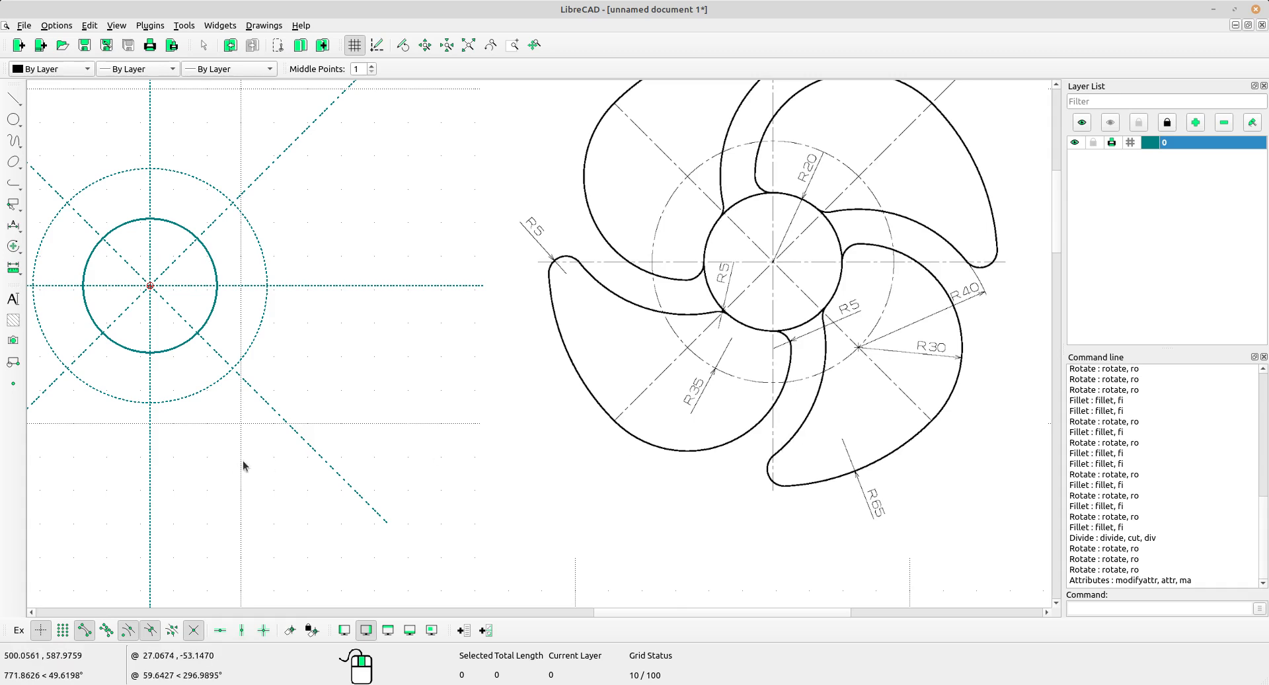
Draw a circle of radius 30 centered where the lower-right diagonal centerline crosses the dotted construction circle
{"action": "left_click", "coordinate": [15, 121]}
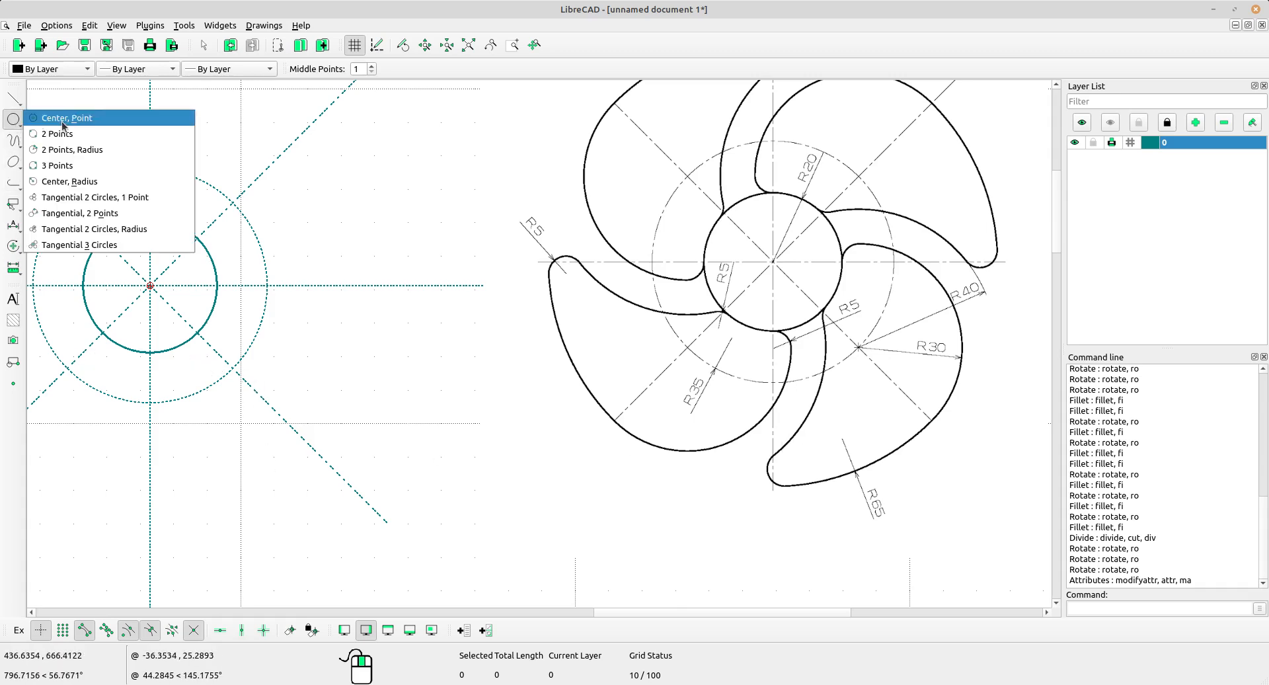
{"action": "left_click", "coordinate": [92, 183]}
{"action": "left_click_drag", "start_coordinate": [432, 69], "coordinate": [396, 60]}
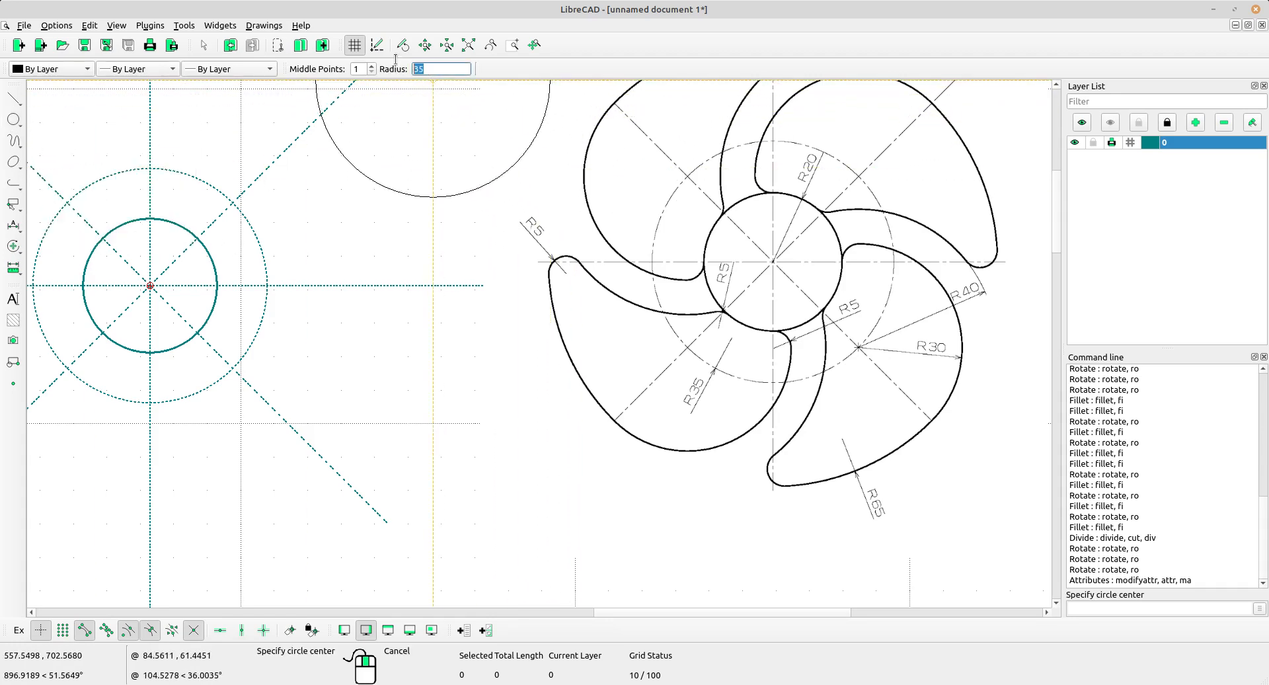
{"action": "type", "text": "30"}
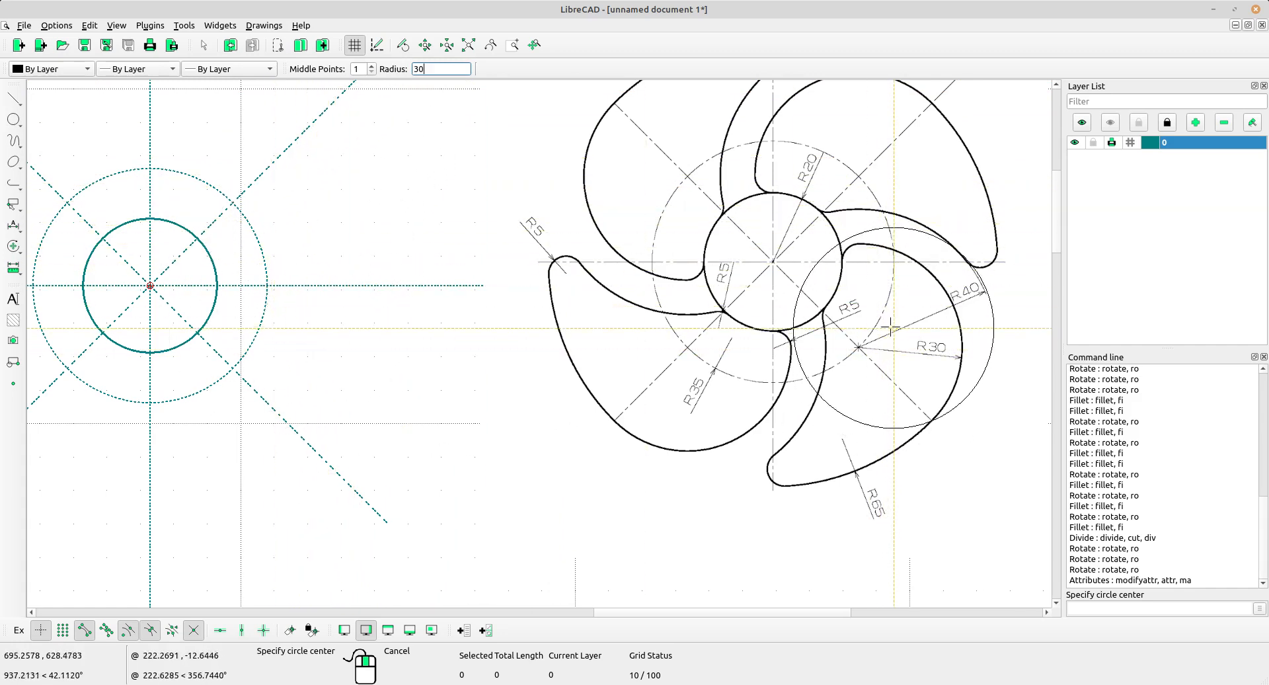
{"action": "left_click", "coordinate": [234, 368]}
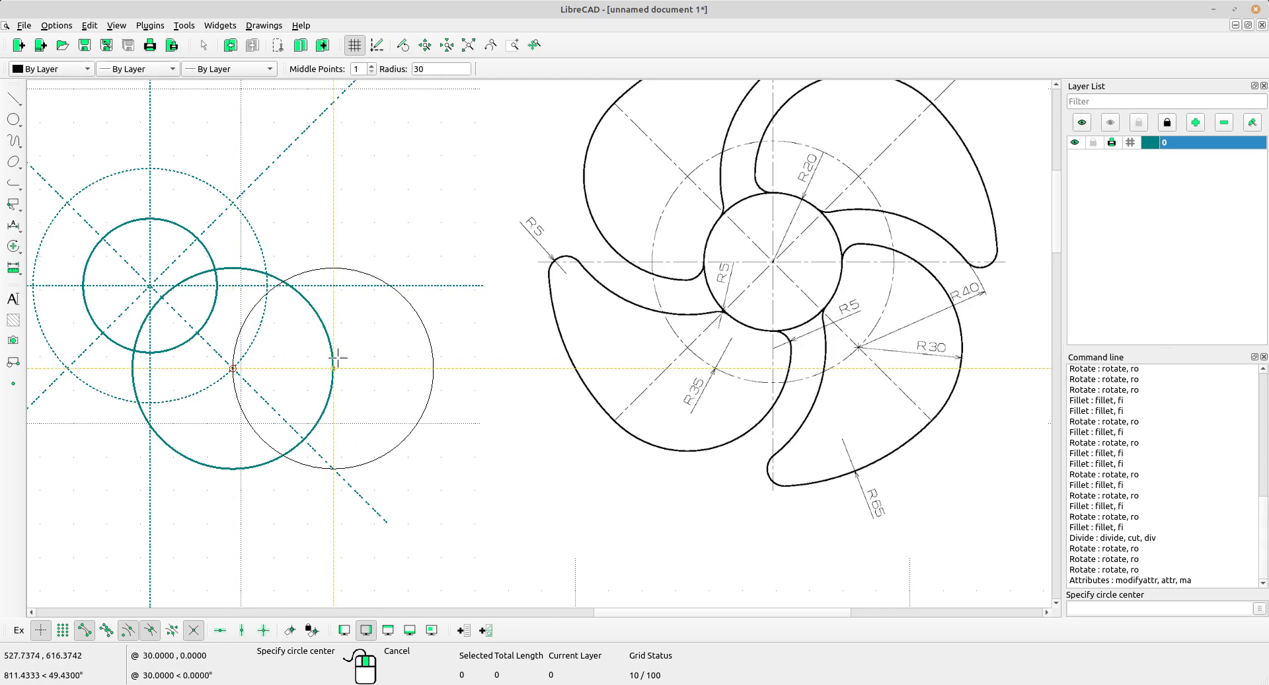
{"action": "right_click", "coordinate": [382, 247]}
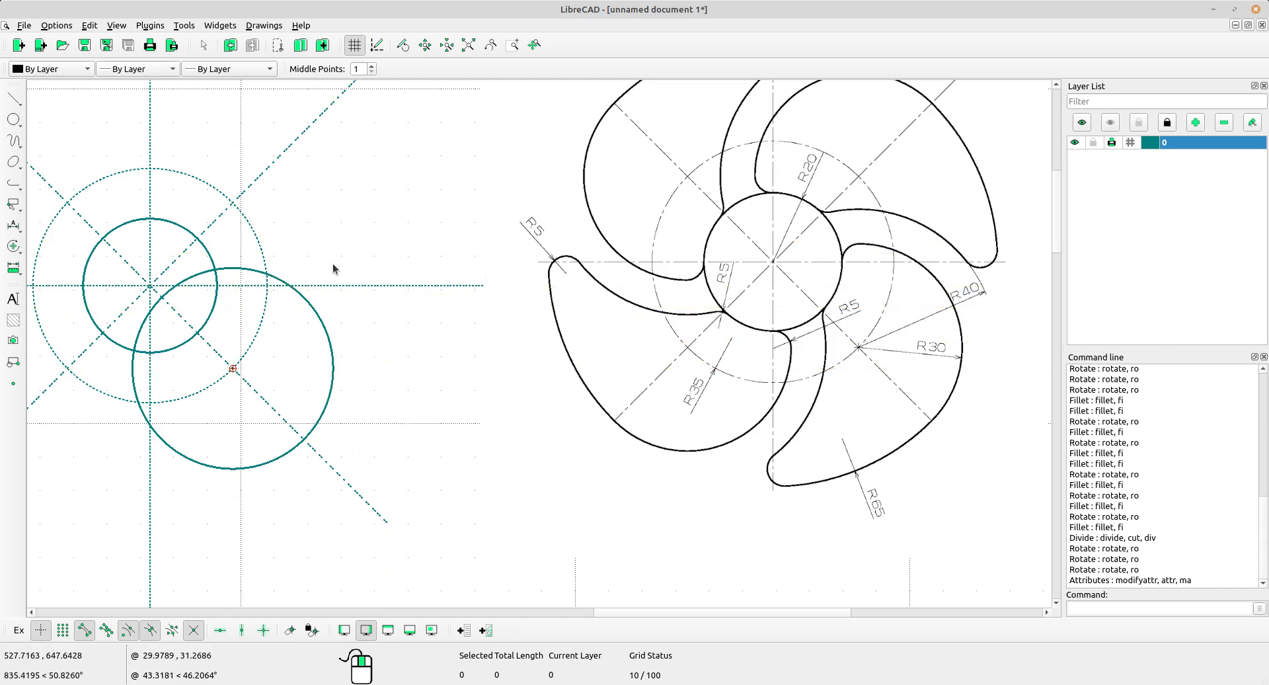
Trim the radius 30 circle against the hub circle, keeping only the part outside the hub
{"action": "left_click", "coordinate": [13, 246]}
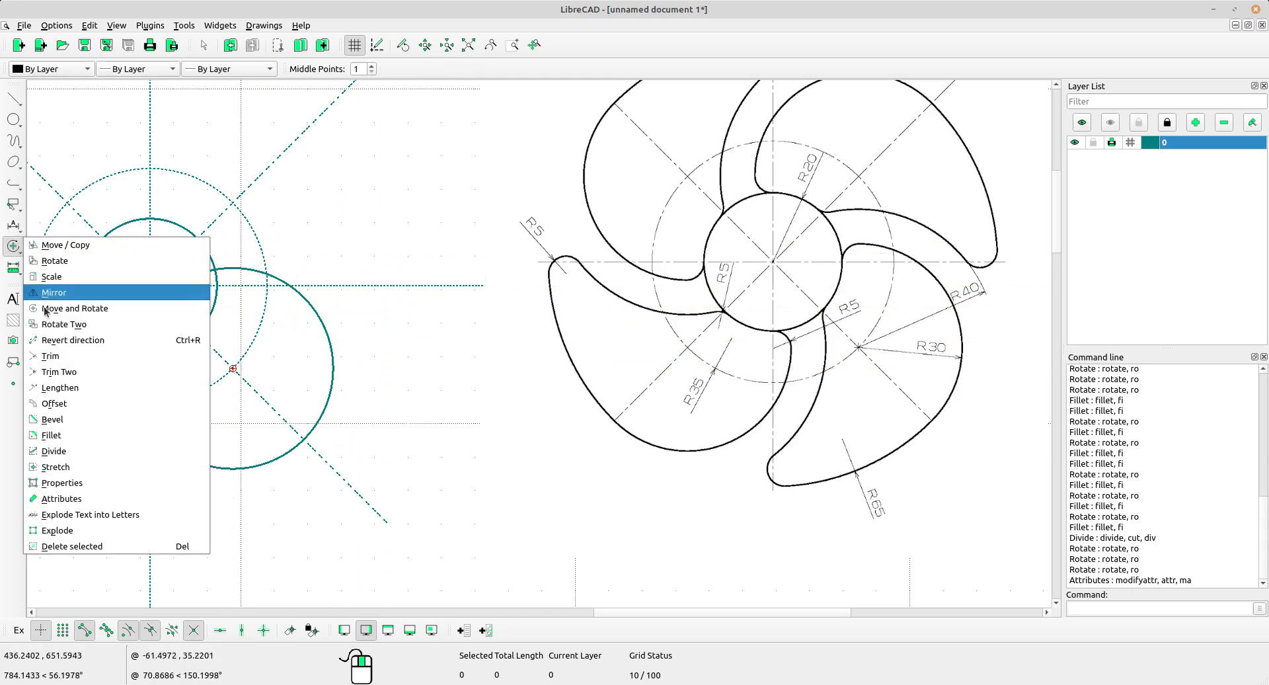
{"action": "left_click", "coordinate": [53, 356]}
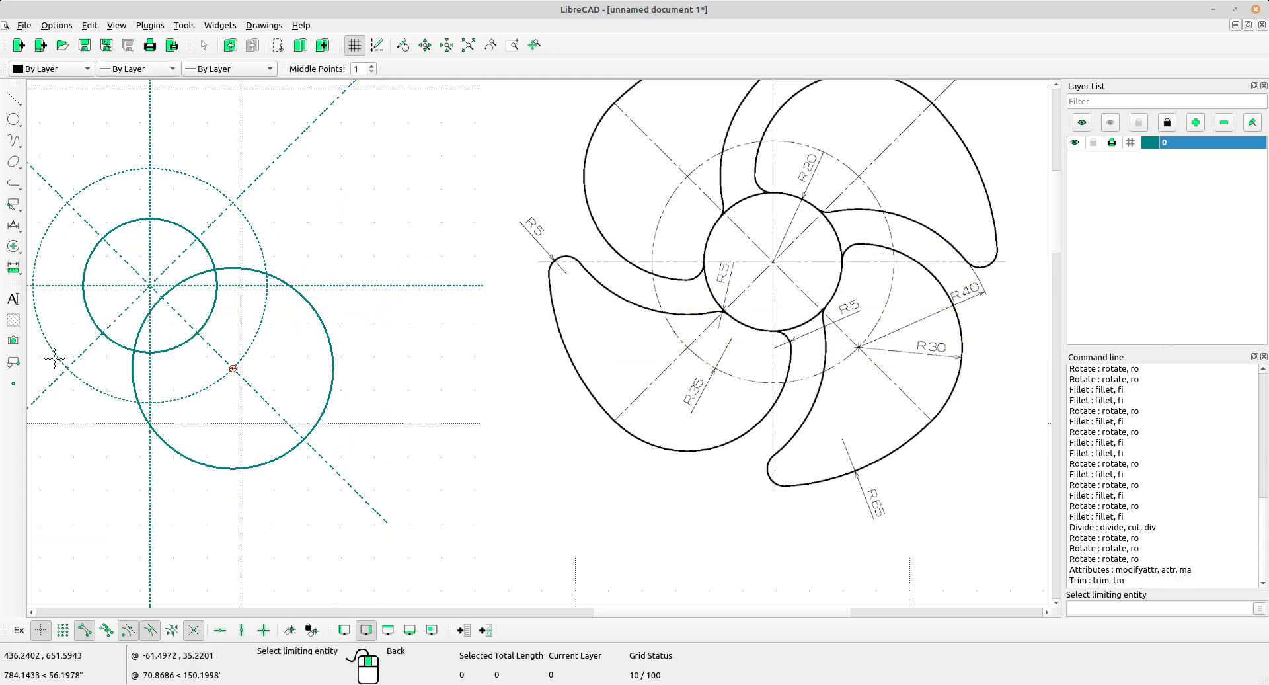
{"action": "left_click", "coordinate": [175, 345]}
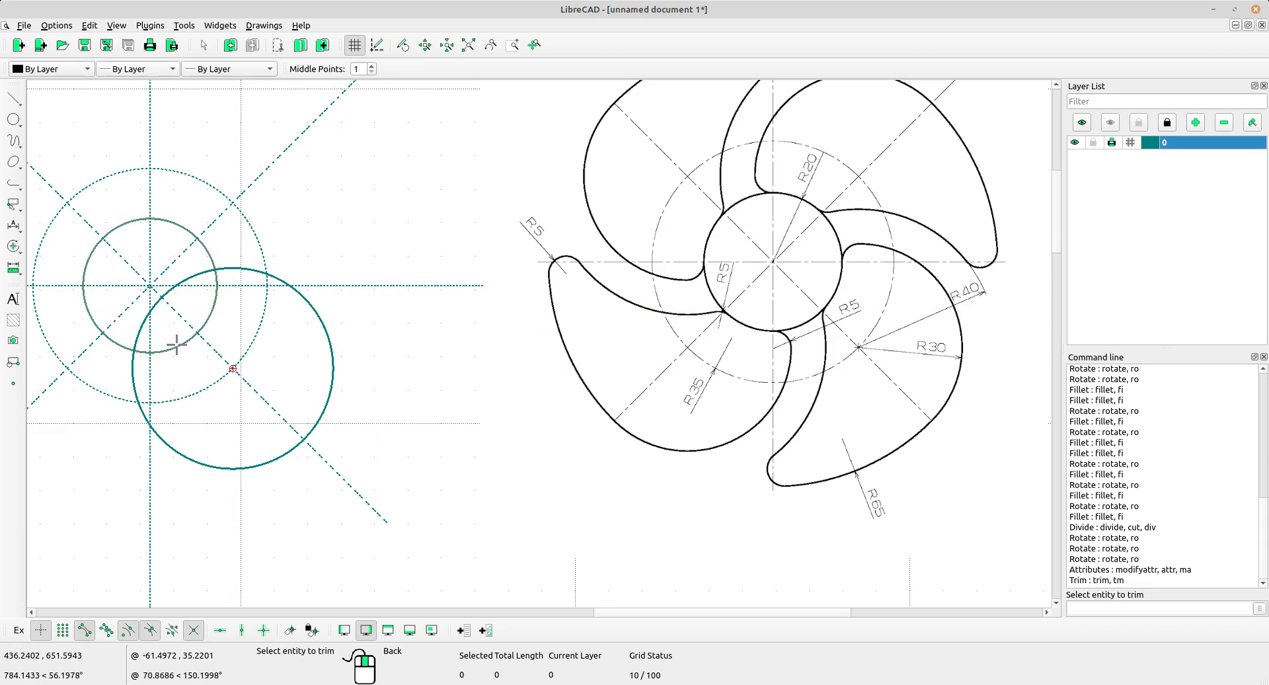
{"action": "left_click", "coordinate": [230, 267]}
{"action": "right_click", "coordinate": [403, 223]}
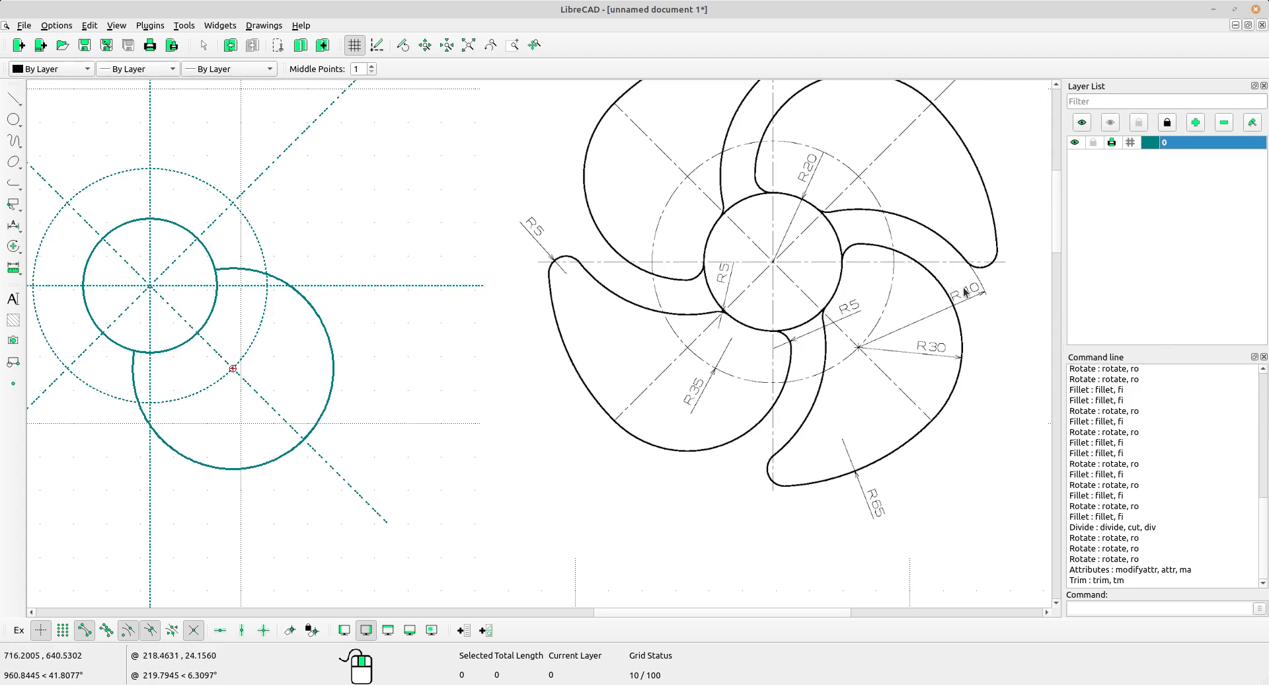
Draw a circle of radius 40 concentric with the radius 30 arc
{"action": "left_click", "coordinate": [13, 119]}
{"action": "left_click", "coordinate": [70, 181]}
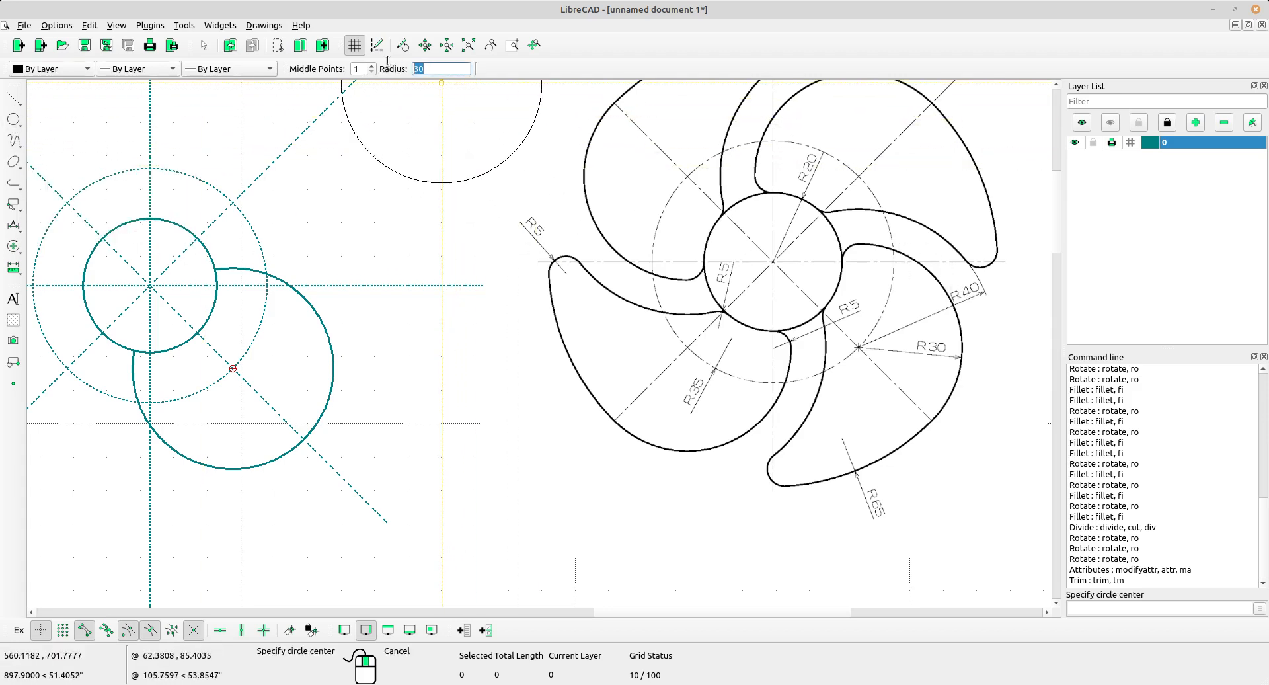
{"action": "type", "text": "40"}
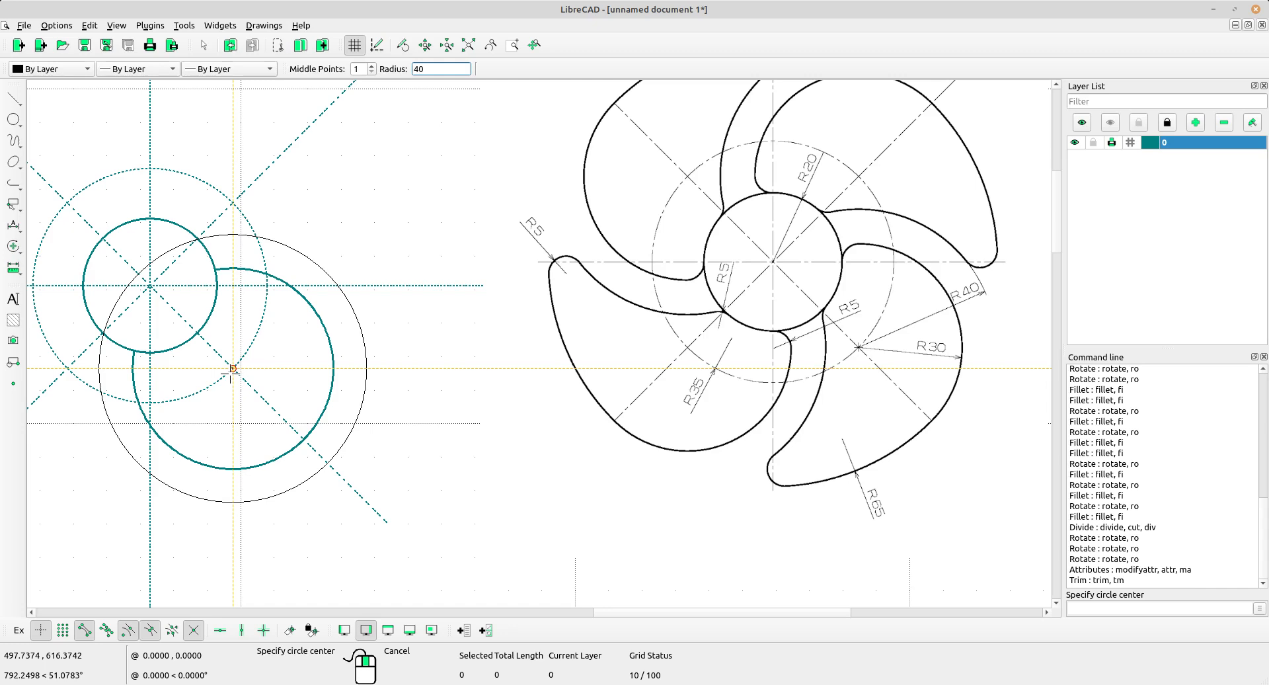
{"action": "left_click", "coordinate": [233, 369]}
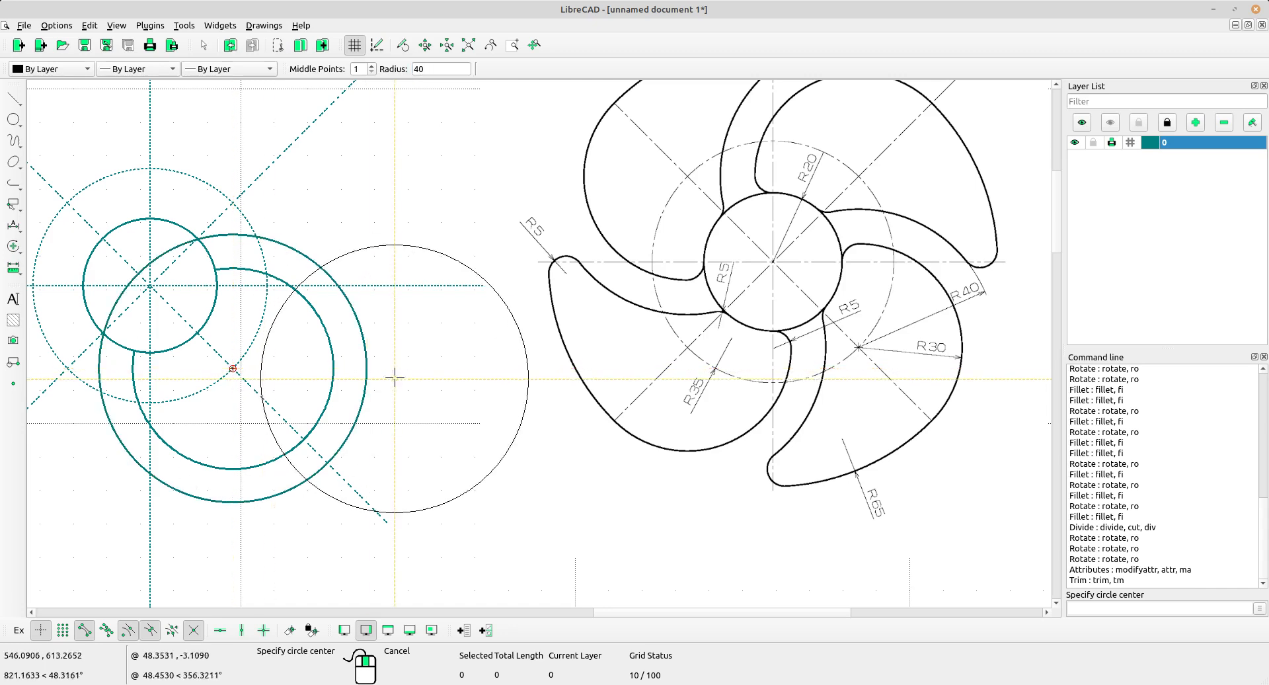
{"action": "right_click", "coordinate": [424, 317]}
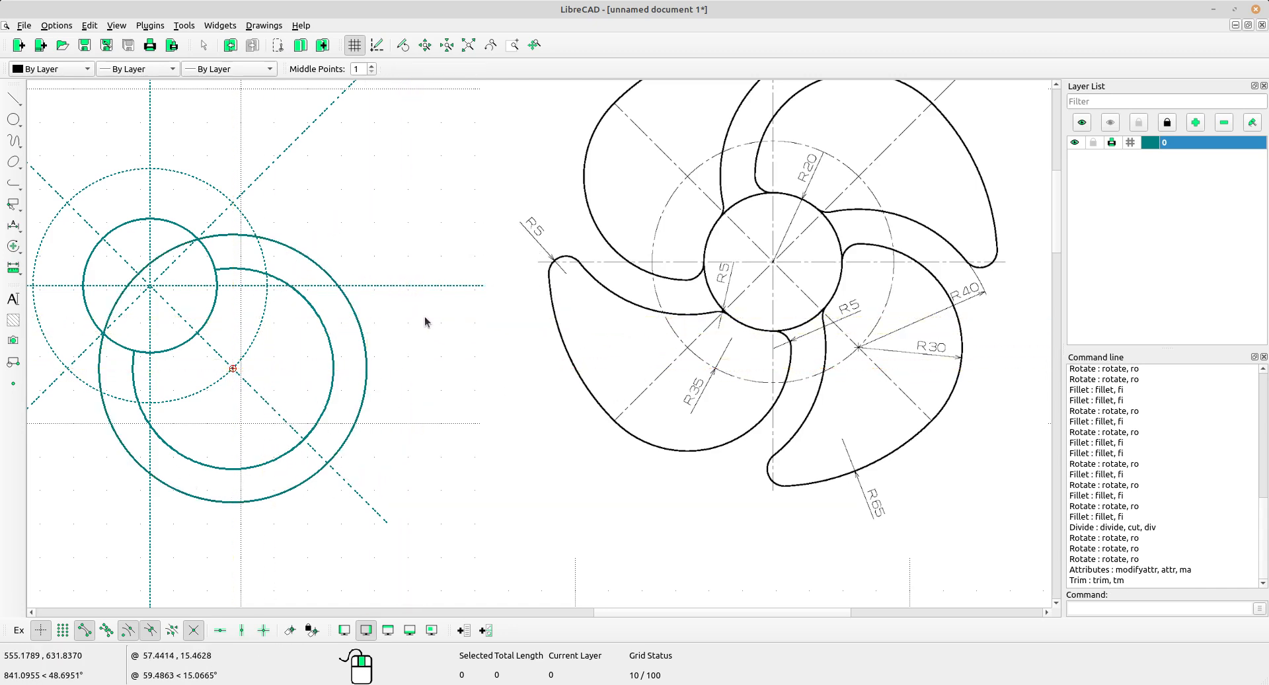
Trim the radius 40 circle against the hub circle, keeping only the part outside the hub
{"action": "left_click", "coordinate": [9, 250]}
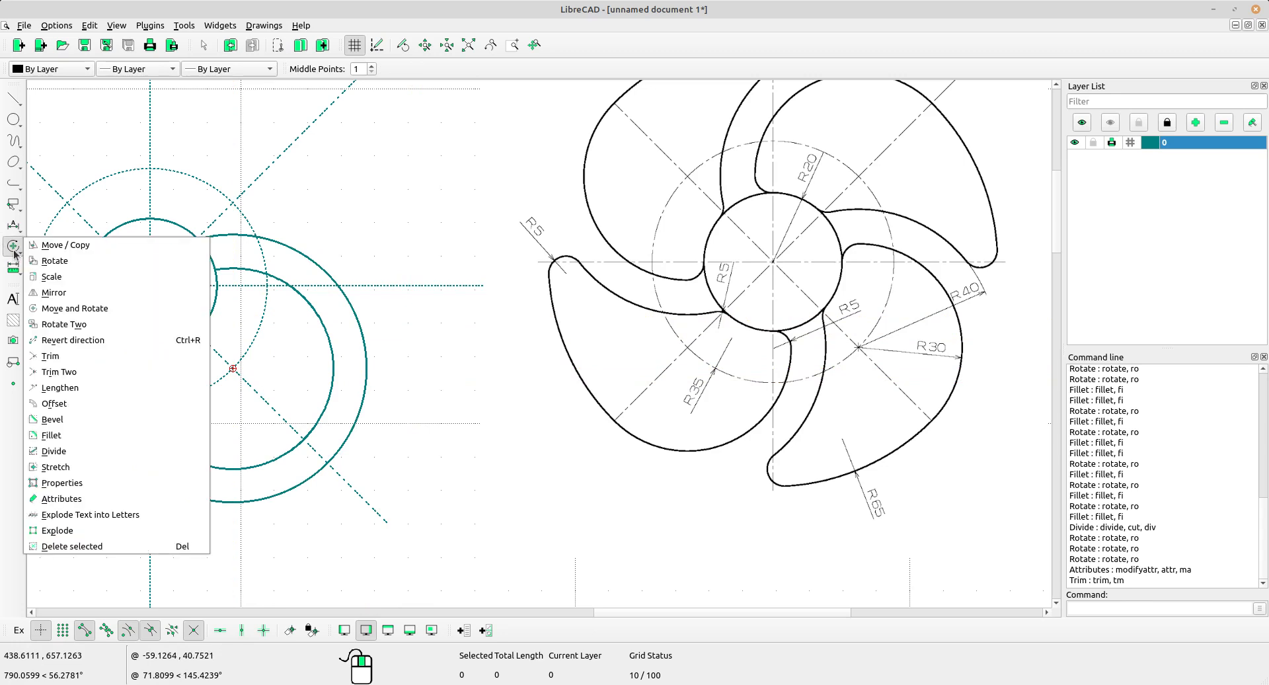
{"action": "left_click", "coordinate": [59, 358]}
{"action": "left_click", "coordinate": [215, 290]}
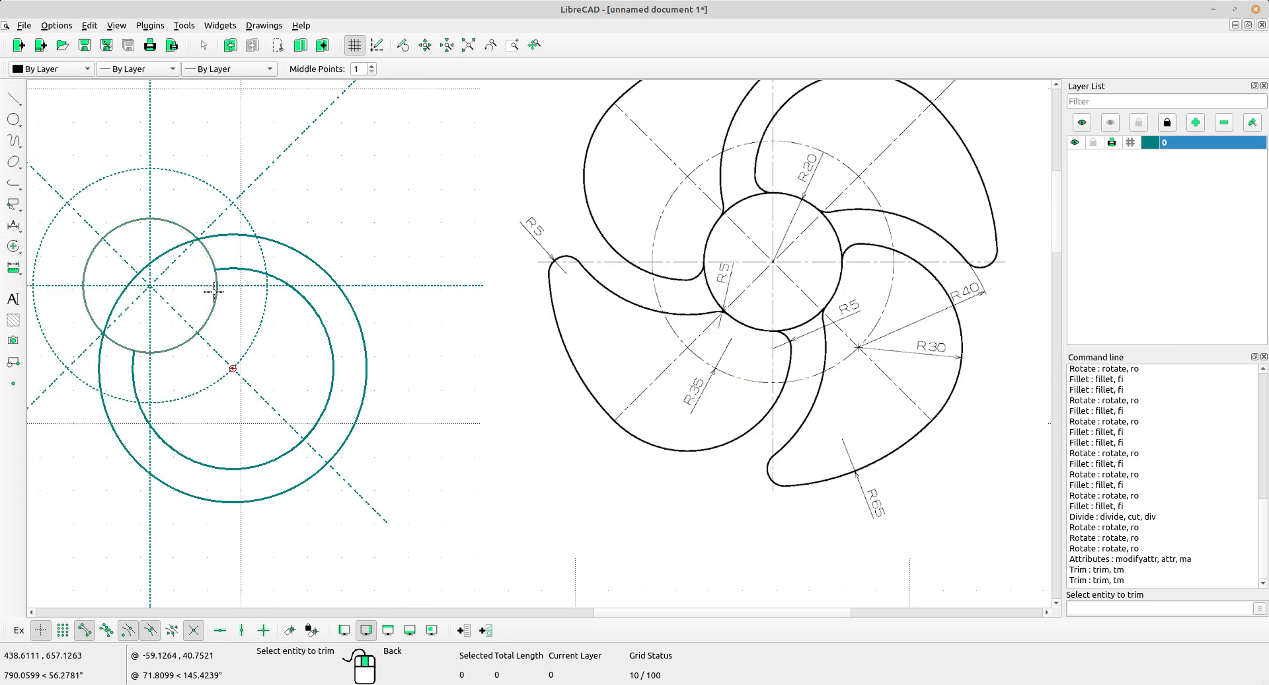
{"action": "left_click", "coordinate": [219, 235]}
{"action": "right_click", "coordinate": [393, 236]}
{"action": "right_click", "coordinate": [394, 239]}
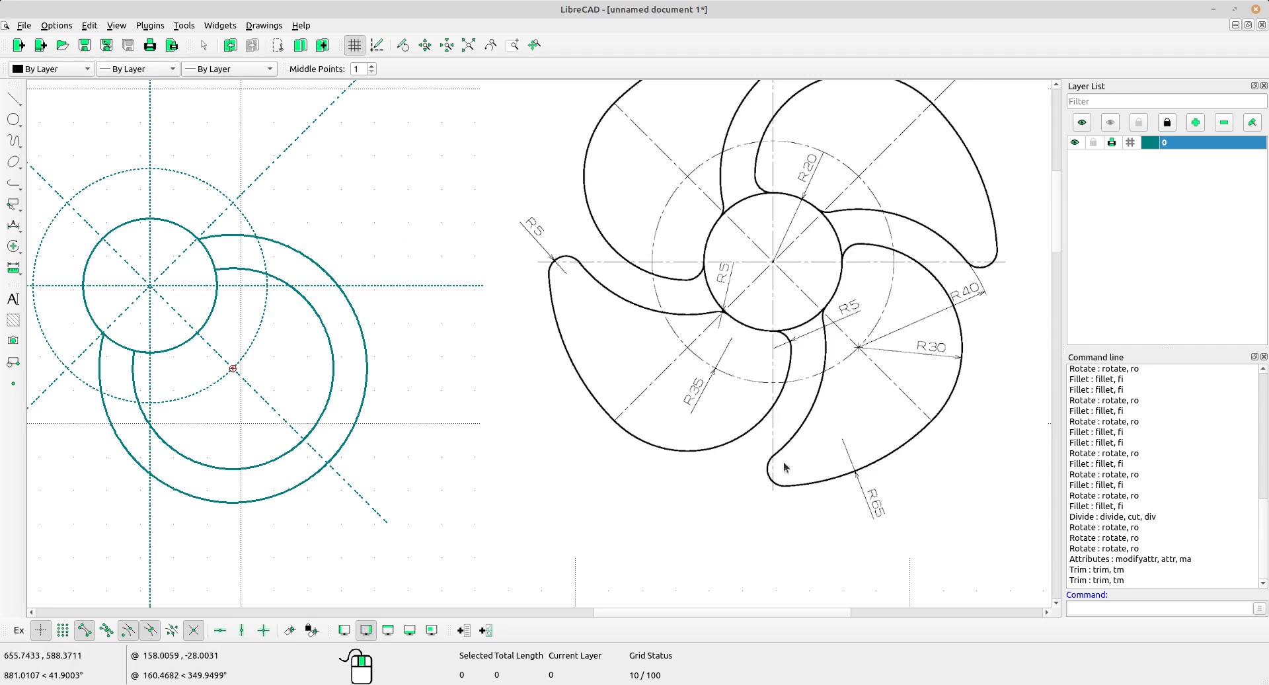
Check the reference's R65 blade edge and draw a circle of radius 65 centered on the hub
{"action": "scroll", "coordinate": [814, 456], "scroll_direction": "down", "scroll_amount": 1}
{"action": "middle_click_drag", "start_coordinate": [791, 379], "coordinate": [791, 400]}
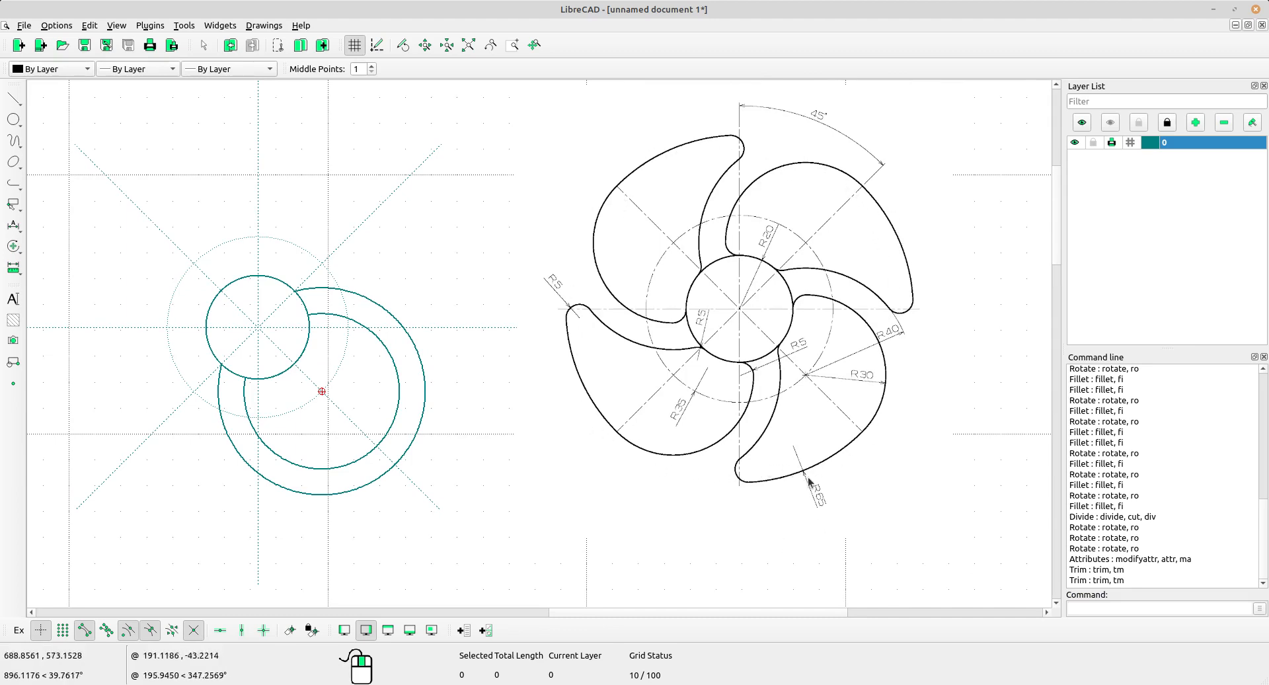
{"action": "scroll", "coordinate": [807, 477], "scroll_direction": "up", "scroll_amount": 2}
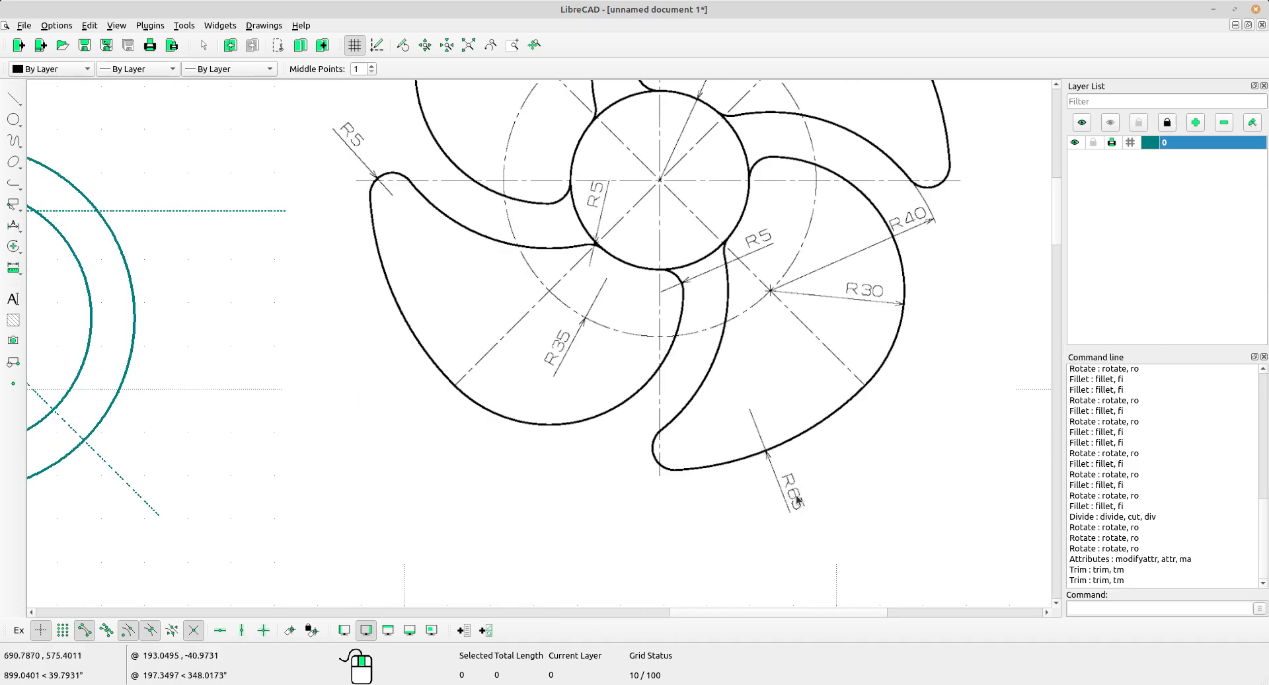
{"action": "scroll", "coordinate": [796, 496], "scroll_direction": "down", "scroll_amount": 1}
{"action": "scroll", "coordinate": [399, 411], "scroll_direction": "up", "scroll_amount": 3}
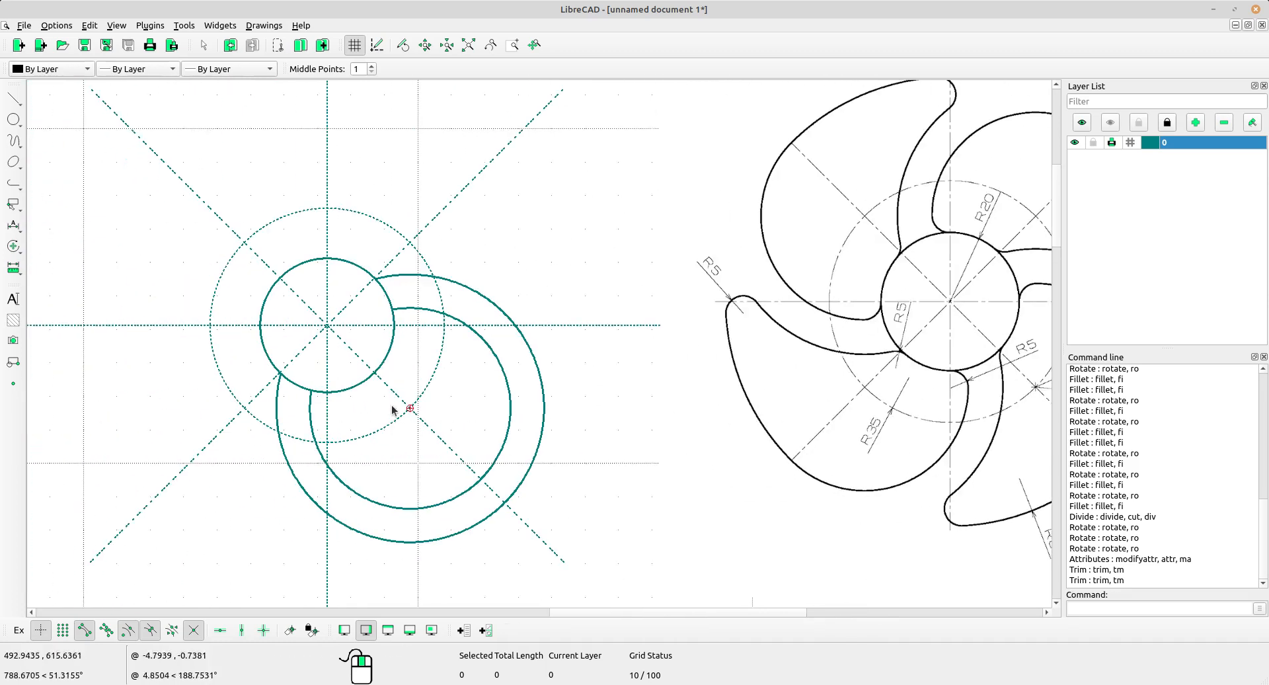
{"action": "middle_click_drag", "start_coordinate": [490, 450], "coordinate": [404, 433]}
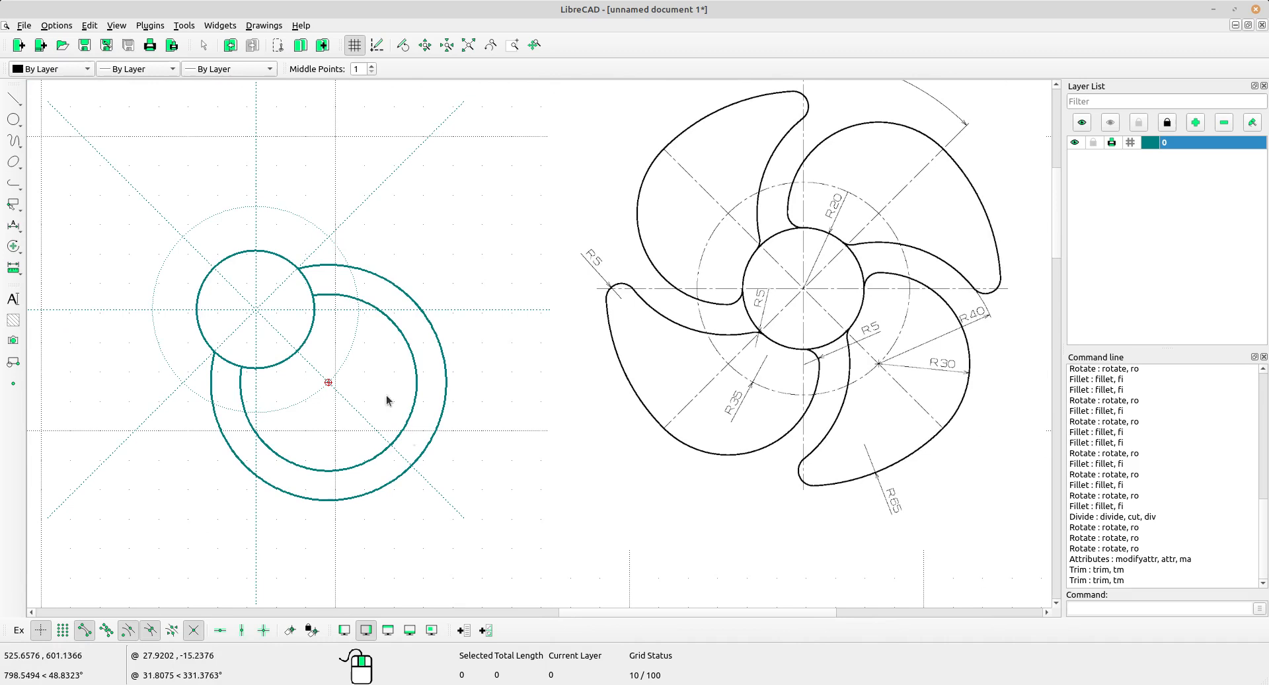
{"action": "left_click", "coordinate": [14, 119]}
{"action": "left_click", "coordinate": [65, 182]}
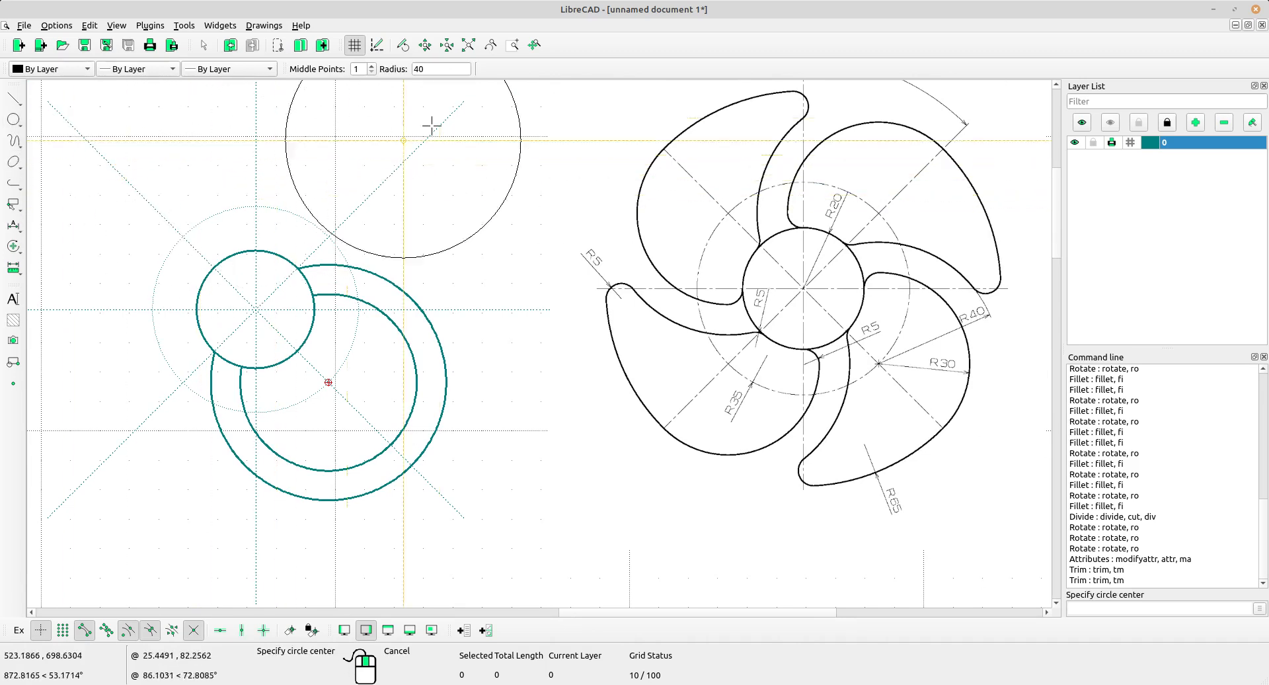
{"action": "left_click", "coordinate": [438, 69]}
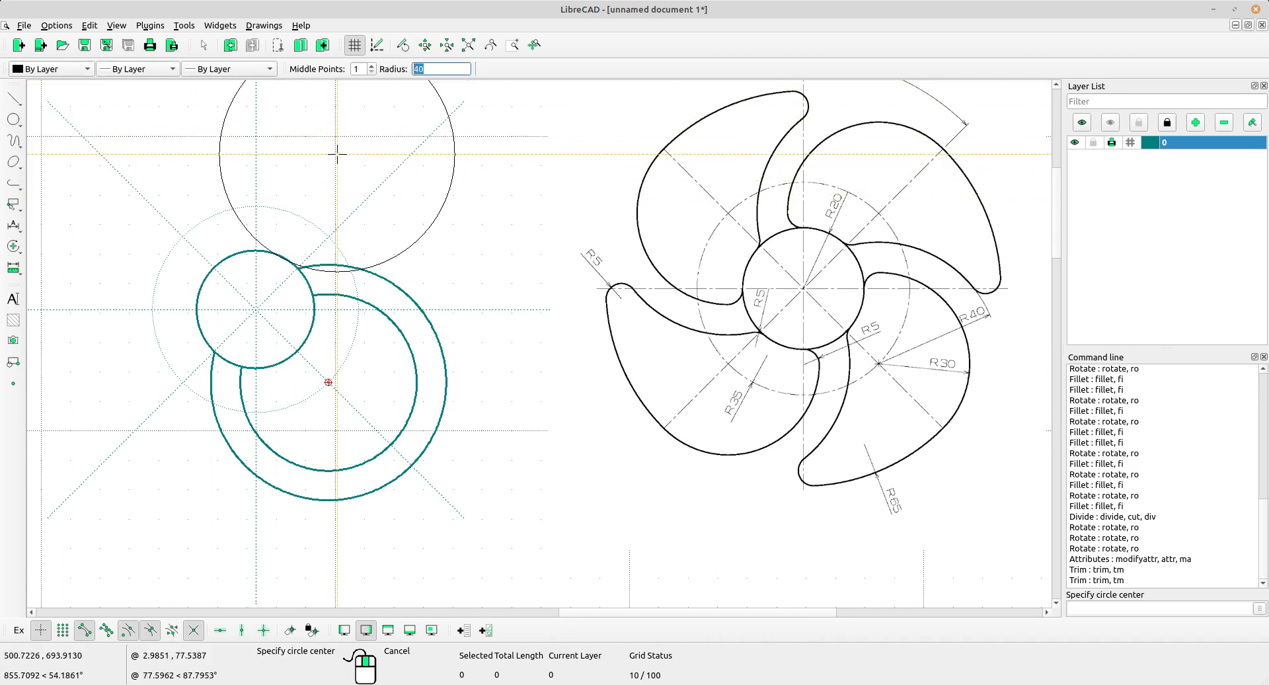
{"action": "type", "text": "65"}
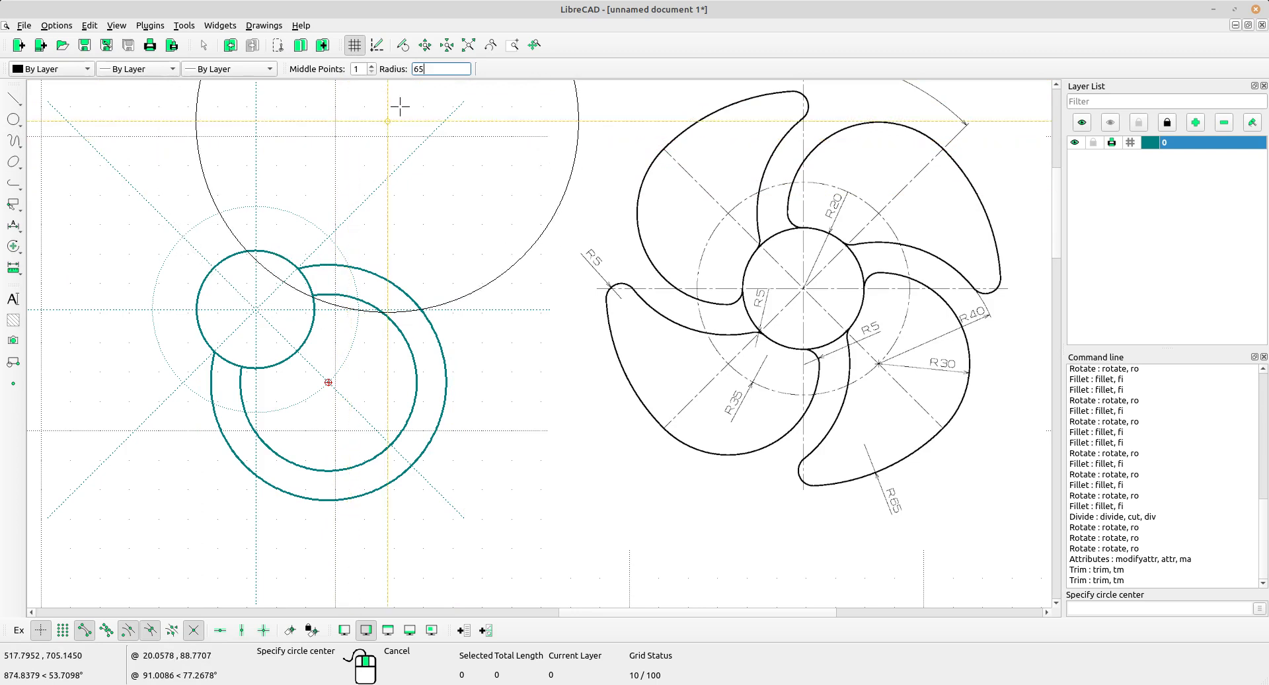
{"action": "left_click", "coordinate": [256, 309]}
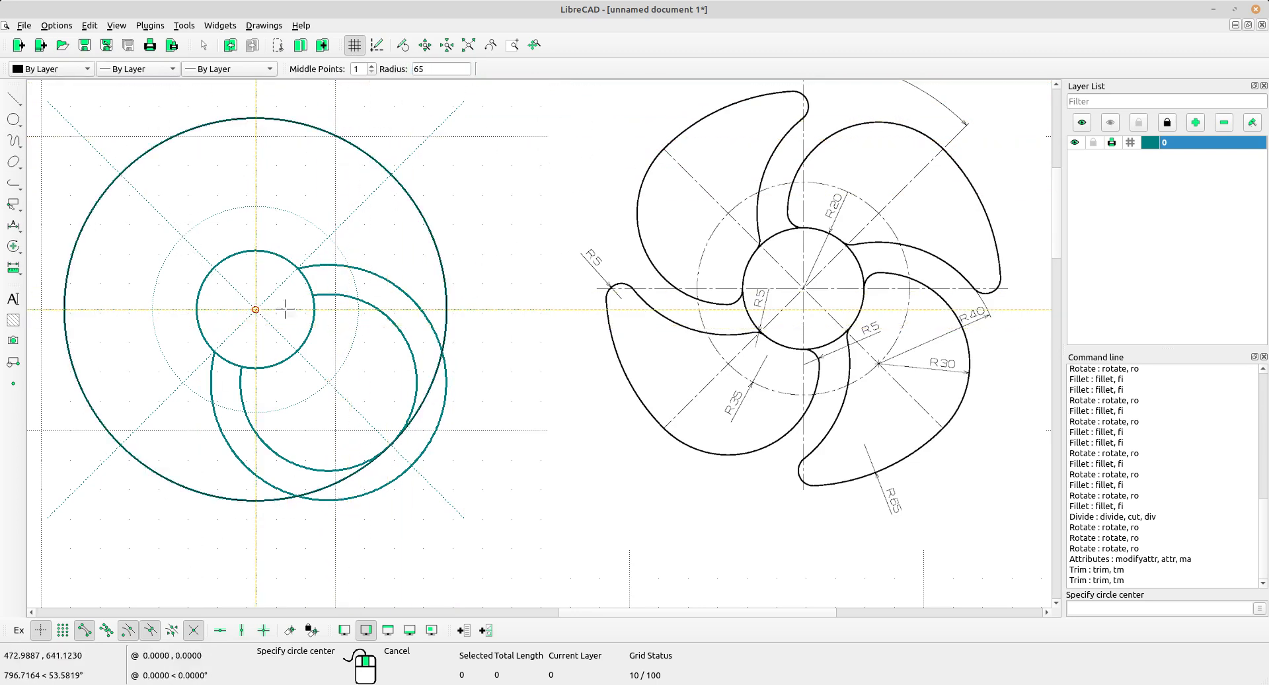
{"action": "right_click", "coordinate": [466, 253]}
Trim the radius 30 arc at the lower-right diagonal centerline, keeping its upper-right portion from the hub
{"action": "scroll", "coordinate": [467, 250], "scroll_direction": "down", "scroll_amount": 1}
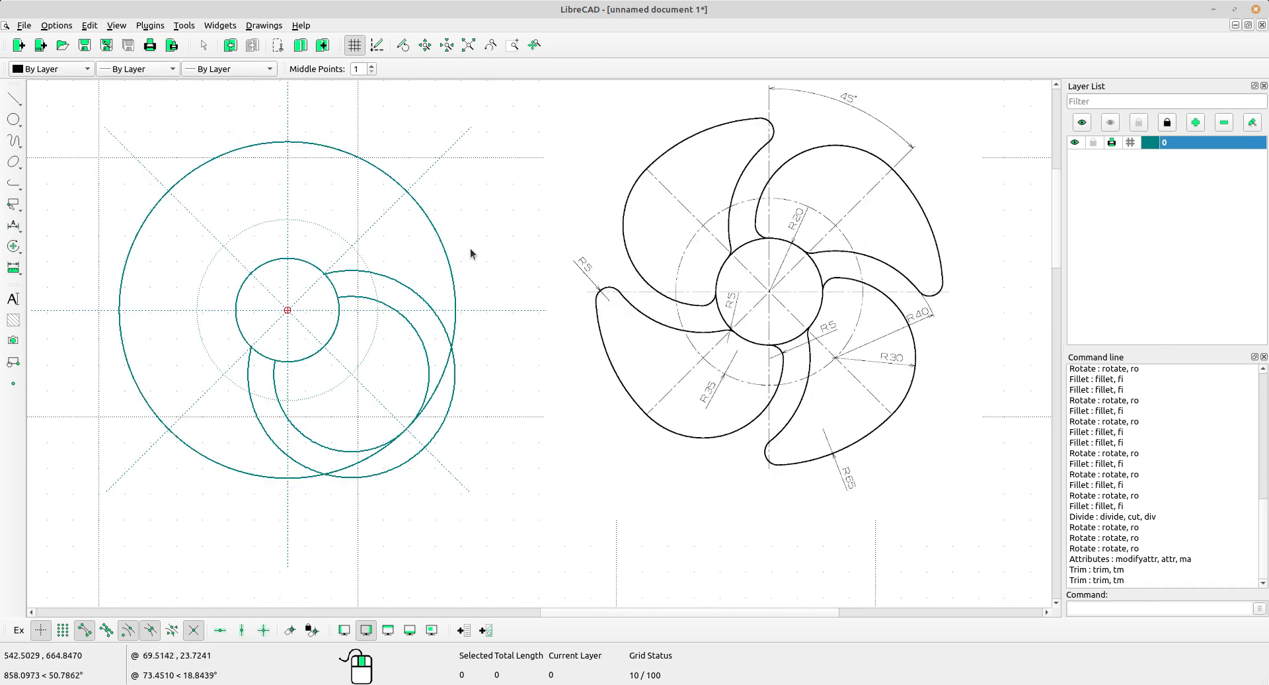
{"action": "middle_click_drag", "start_coordinate": [492, 255], "coordinate": [484, 207]}
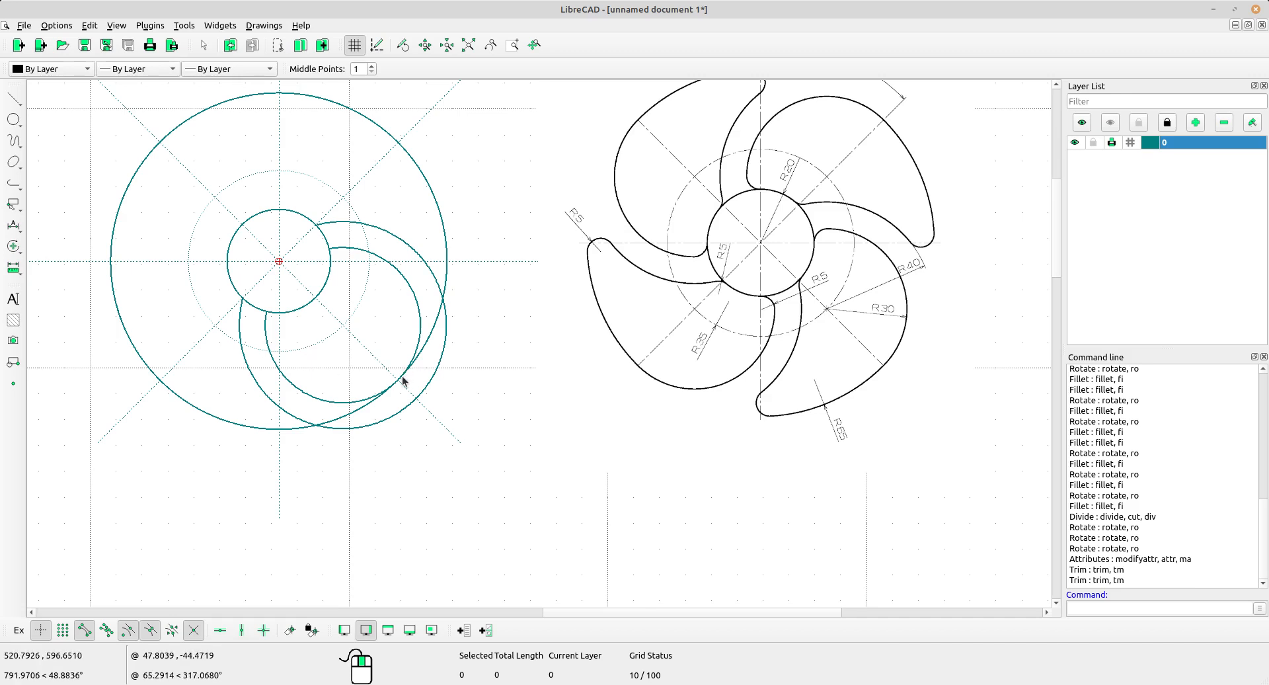
{"action": "scroll", "coordinate": [405, 368], "scroll_direction": "up", "scroll_amount": 2}
{"action": "scroll", "coordinate": [437, 413], "scroll_direction": "down", "scroll_amount": 3}
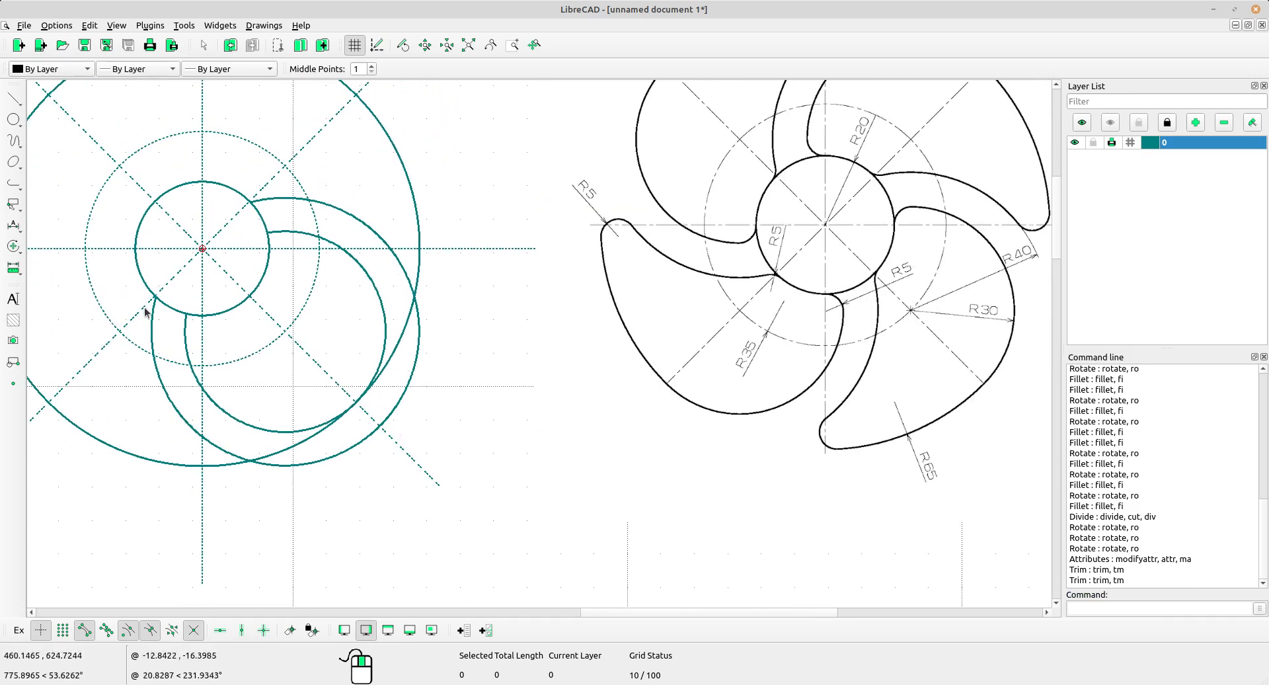
{"action": "left_click", "coordinate": [14, 246]}
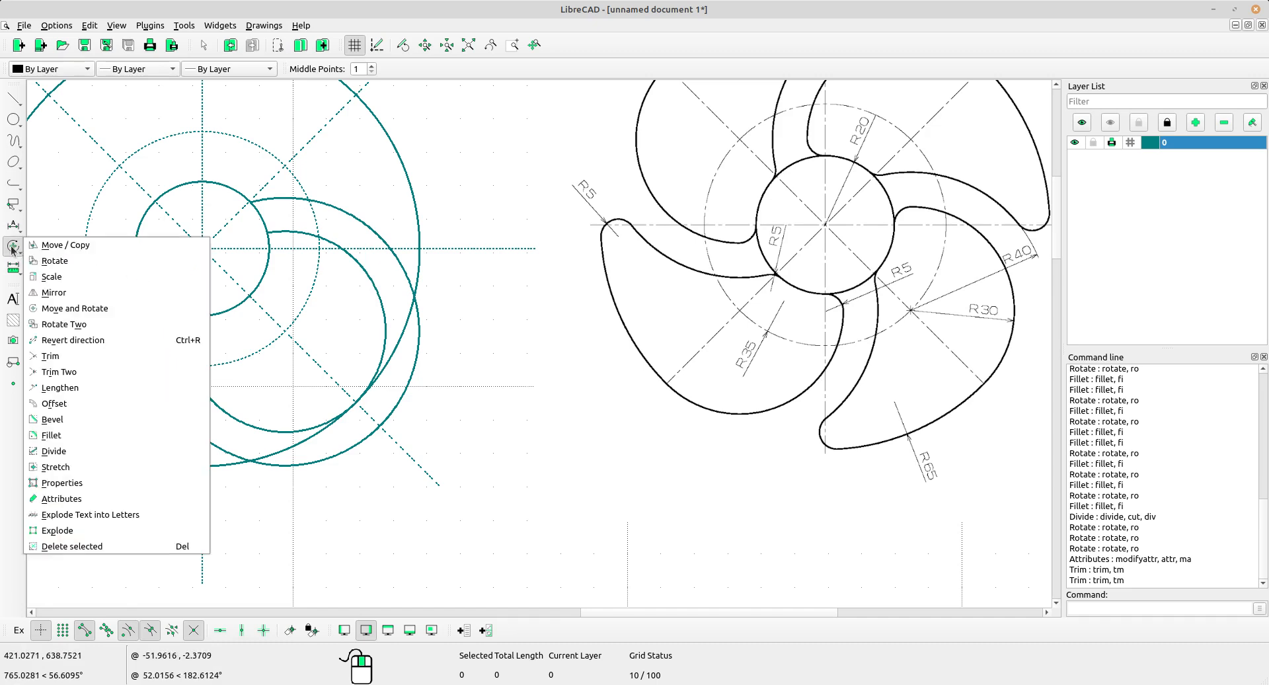
{"action": "left_click", "coordinate": [59, 357]}
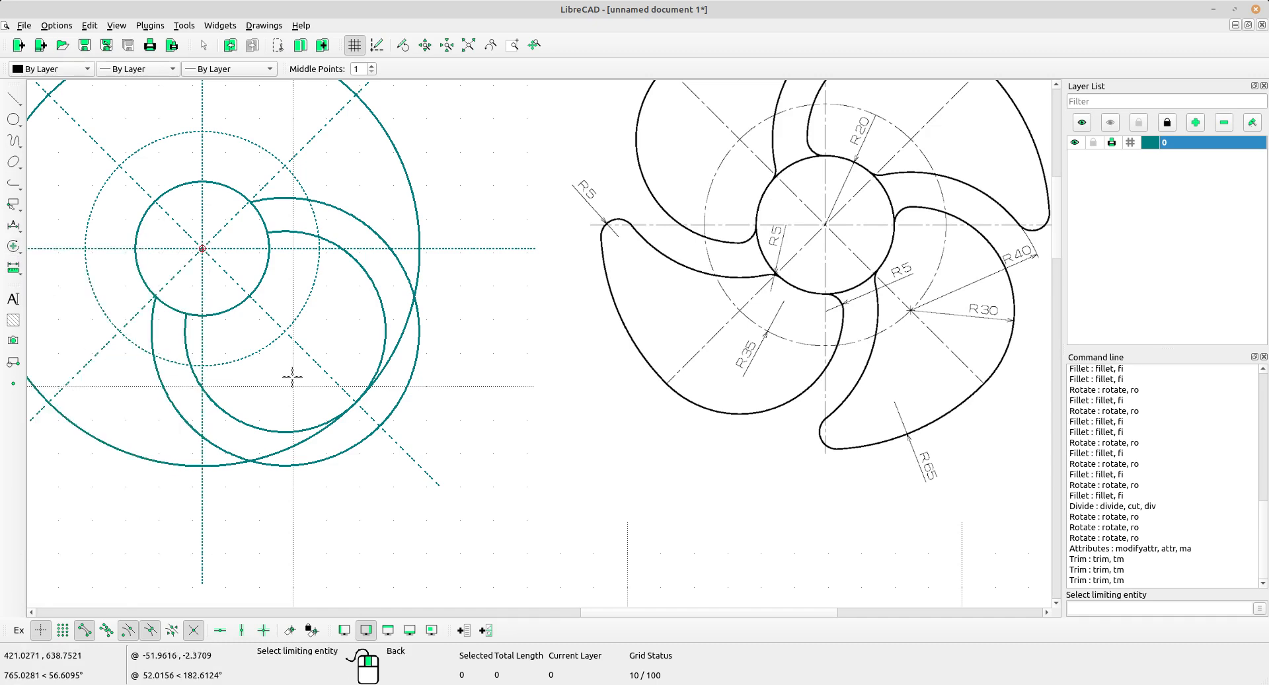
{"action": "left_click", "coordinate": [330, 373]}
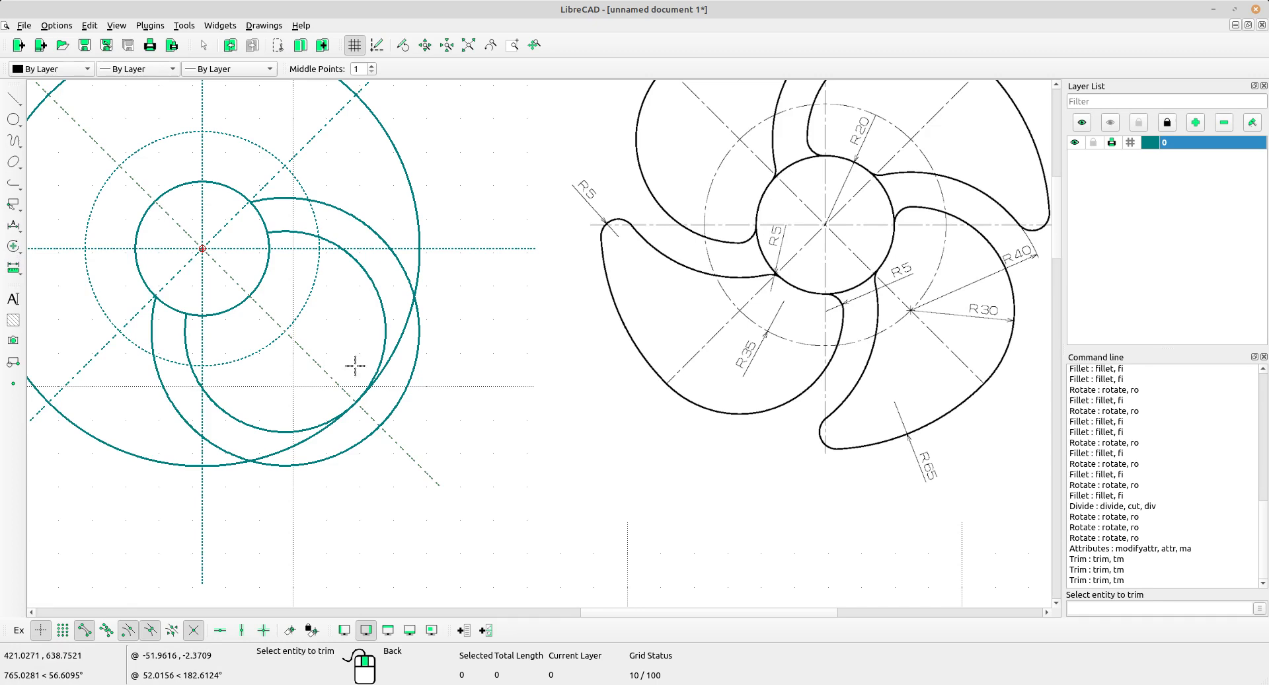
{"action": "left_click", "coordinate": [385, 335]}
{"action": "scroll", "coordinate": [379, 337], "scroll_direction": "down", "scroll_amount": 2}
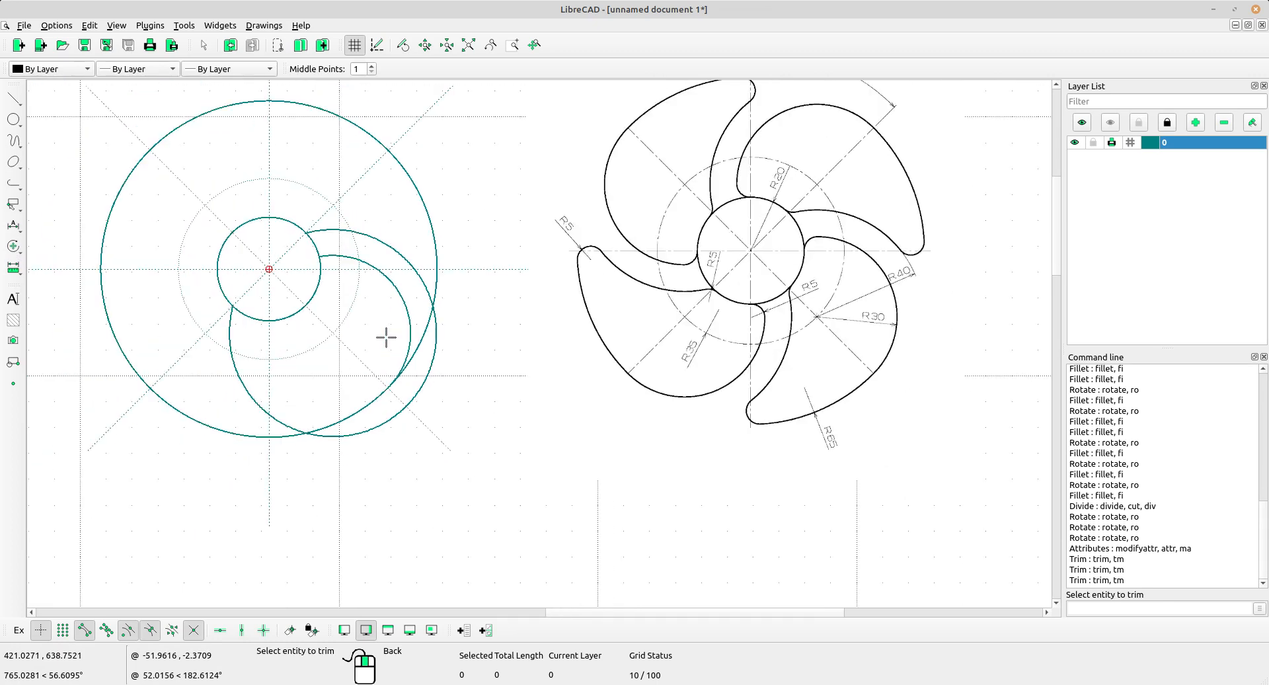
{"action": "middle_click_drag", "start_coordinate": [496, 394], "coordinate": [544, 369]}
{"action": "scroll", "coordinate": [522, 332], "scroll_direction": "up", "scroll_amount": 1}
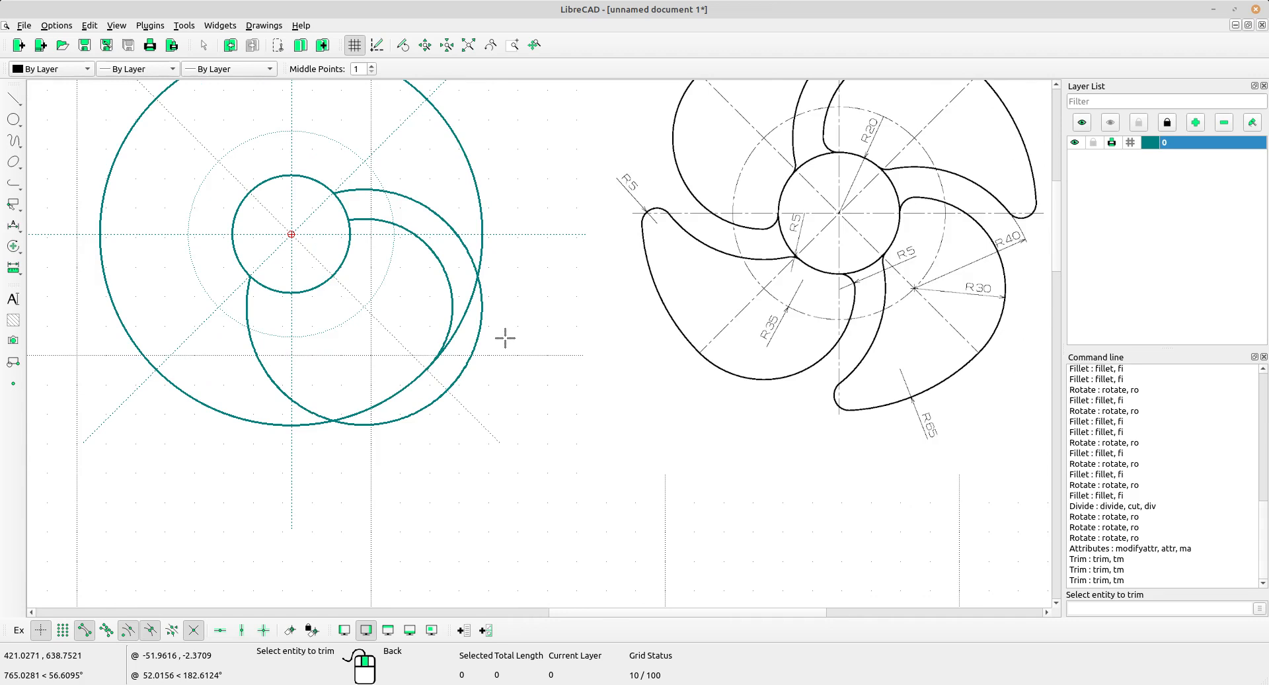
{"action": "right_click", "coordinate": [532, 294]}
Trim the radius 40 arc at the radius 65 circle, keeping its upper portion from the hub
{"action": "scroll", "coordinate": [476, 257], "scroll_direction": "up", "scroll_amount": 1}
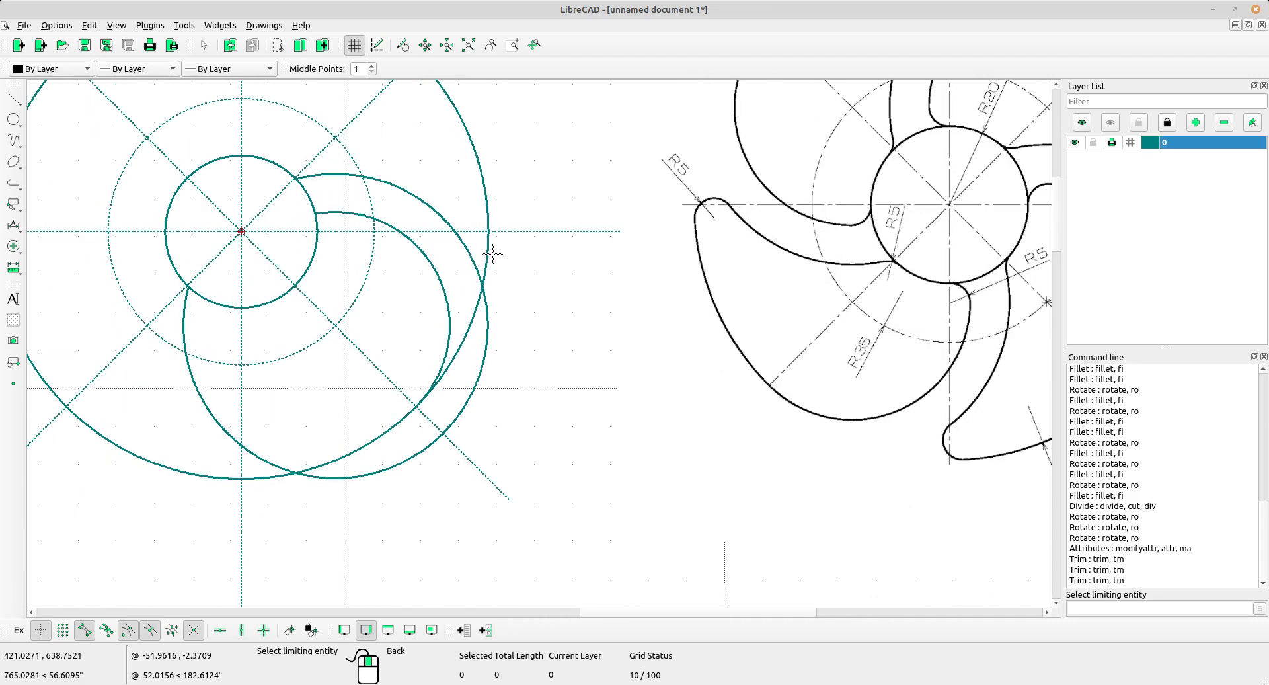
{"action": "left_click", "coordinate": [488, 251]}
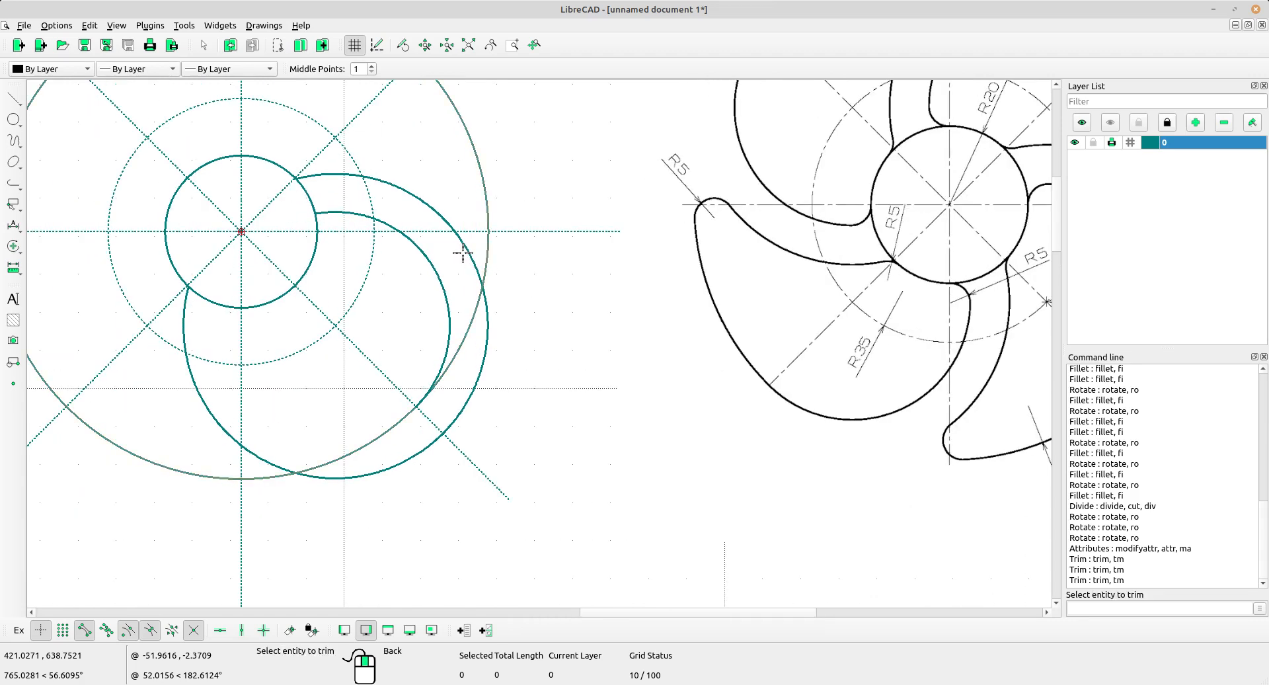
{"action": "left_click", "coordinate": [466, 251]}
{"action": "scroll", "coordinate": [496, 263], "scroll_direction": "down", "scroll_amount": 1}
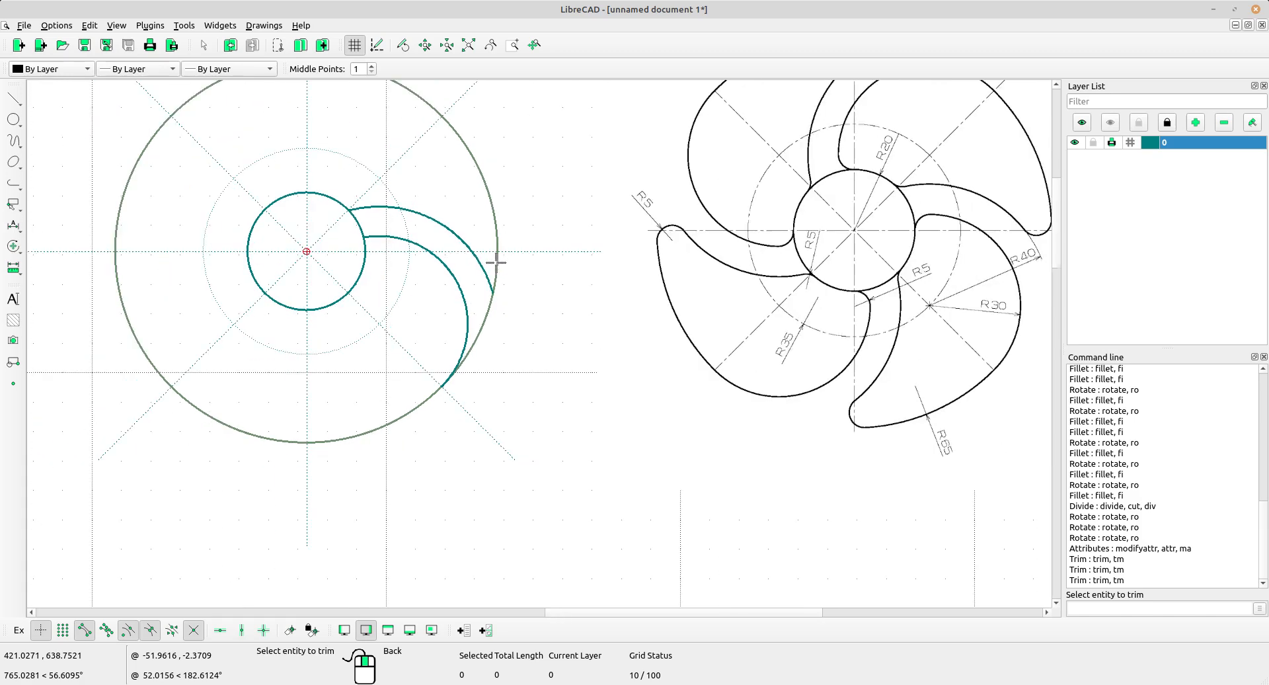
Rotate the trimmed R30 and R40 blade arcs about the hub center by -90°, creating three copies
{"action": "right_click", "coordinate": [558, 293]}
{"action": "scroll", "coordinate": [559, 293], "scroll_direction": "down", "scroll_amount": 2}
{"action": "right_click", "coordinate": [558, 260]}
{"action": "middle_click_drag", "start_coordinate": [530, 259], "coordinate": [549, 280]}
{"action": "scroll", "coordinate": [513, 290], "scroll_direction": "up", "scroll_amount": 2}
{"action": "left_click", "coordinate": [502, 288]}
{"action": "left_click", "coordinate": [485, 325]}
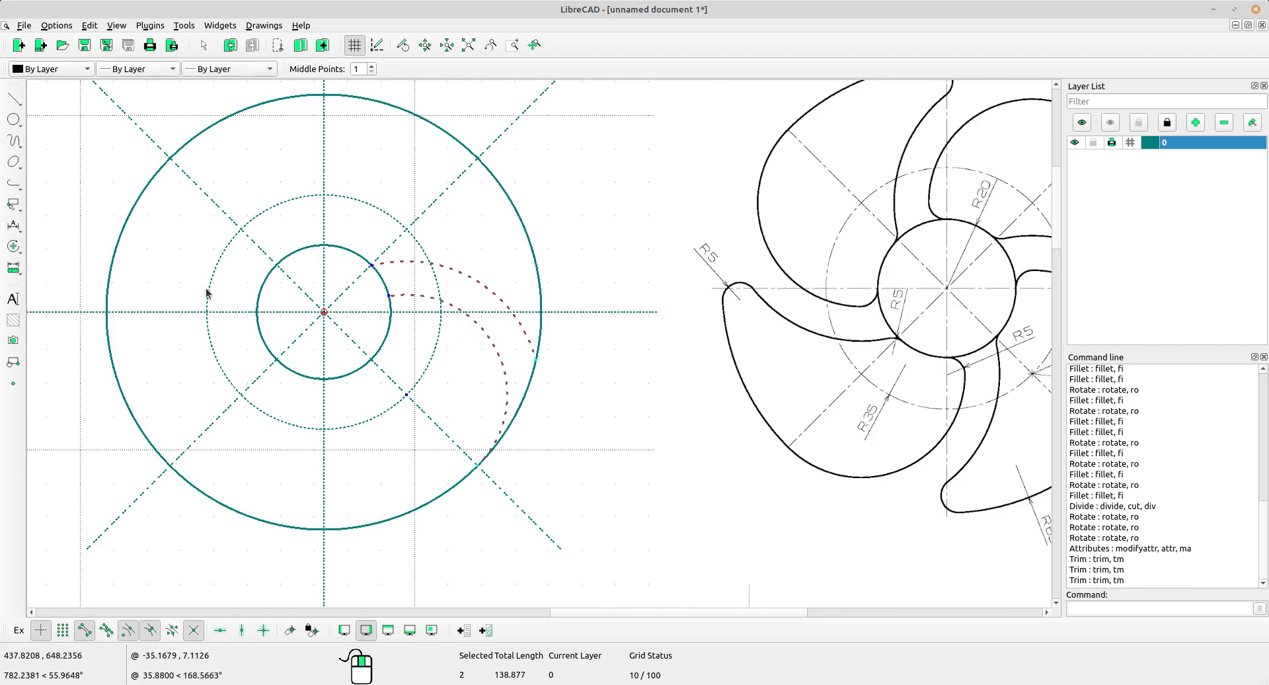
{"action": "left_click", "coordinate": [13, 246]}
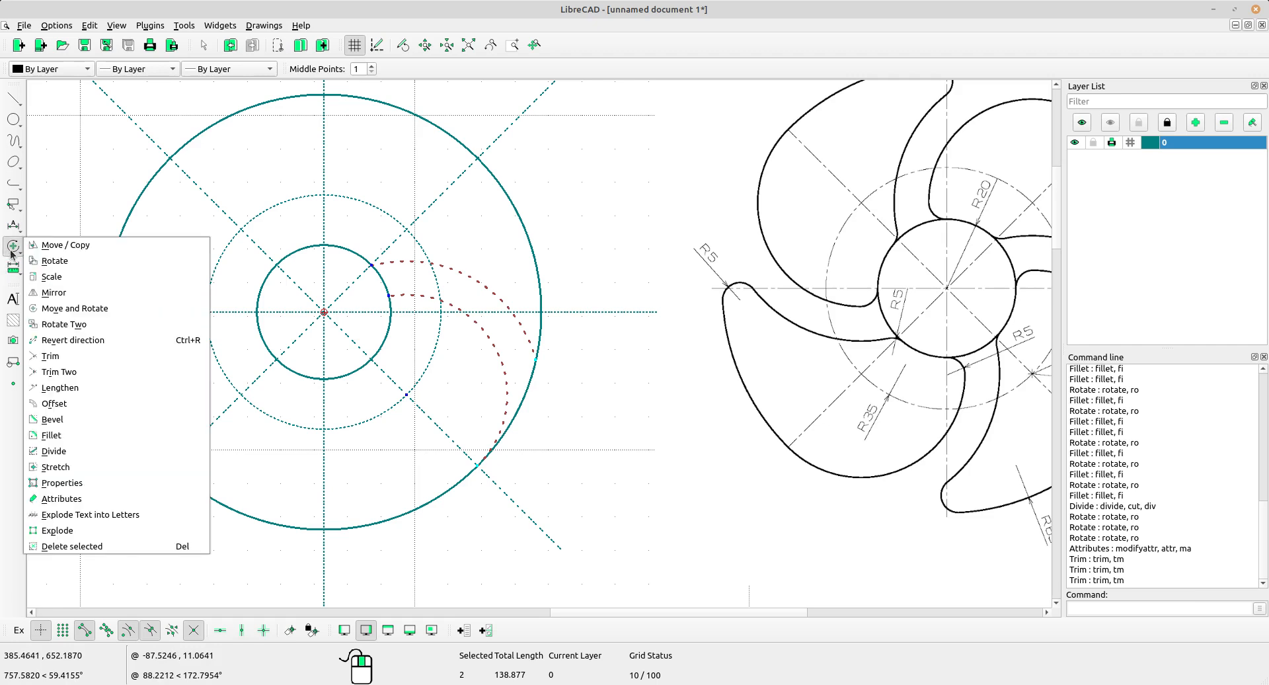
{"action": "left_click", "coordinate": [59, 261]}
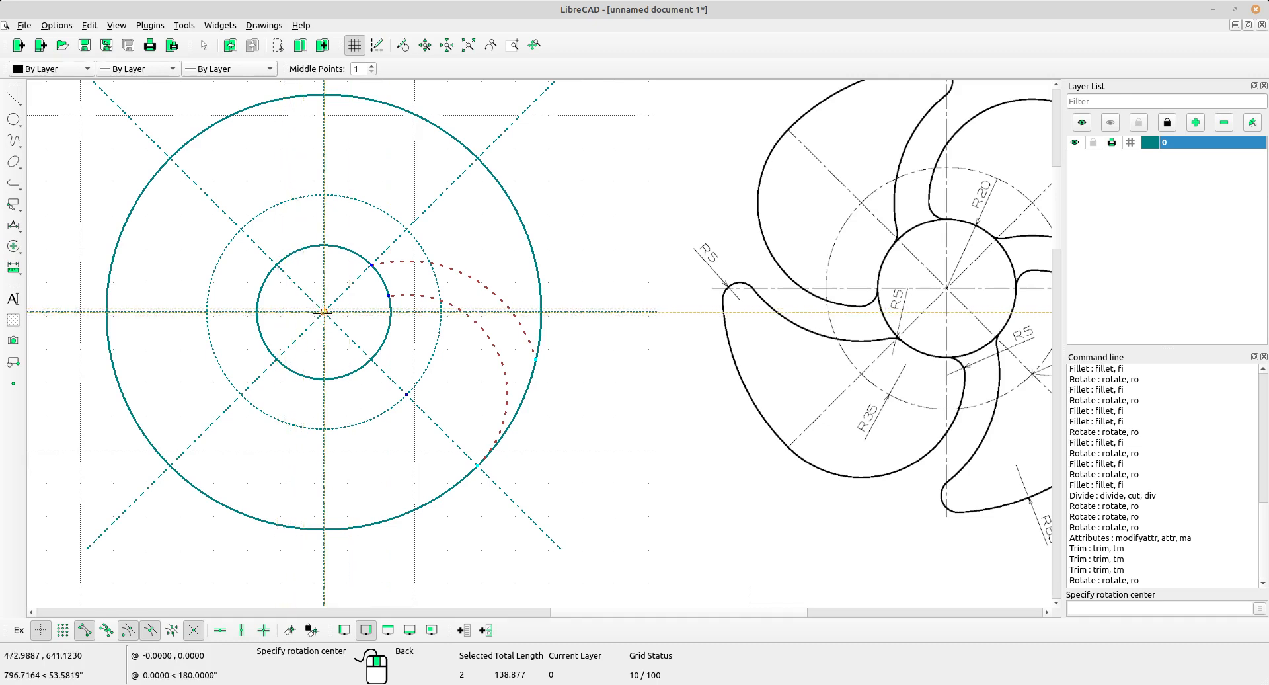
{"action": "left_click", "coordinate": [324, 312]}
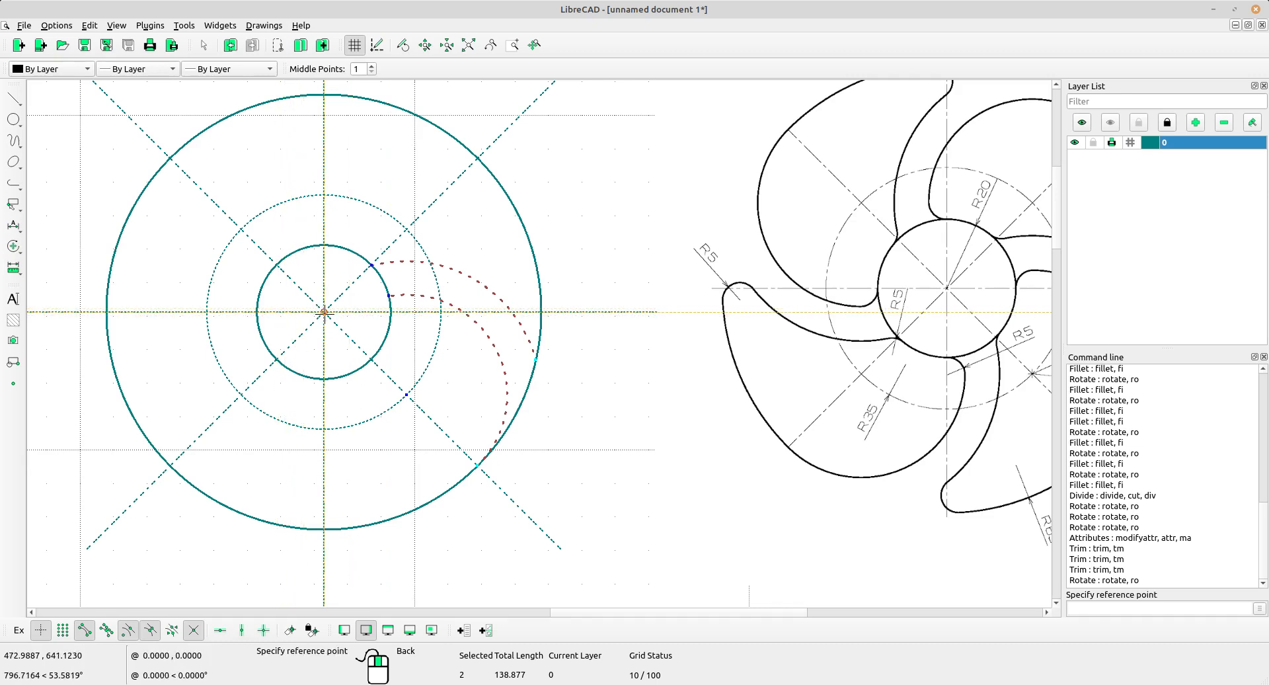
{"action": "left_click", "coordinate": [658, 312]}
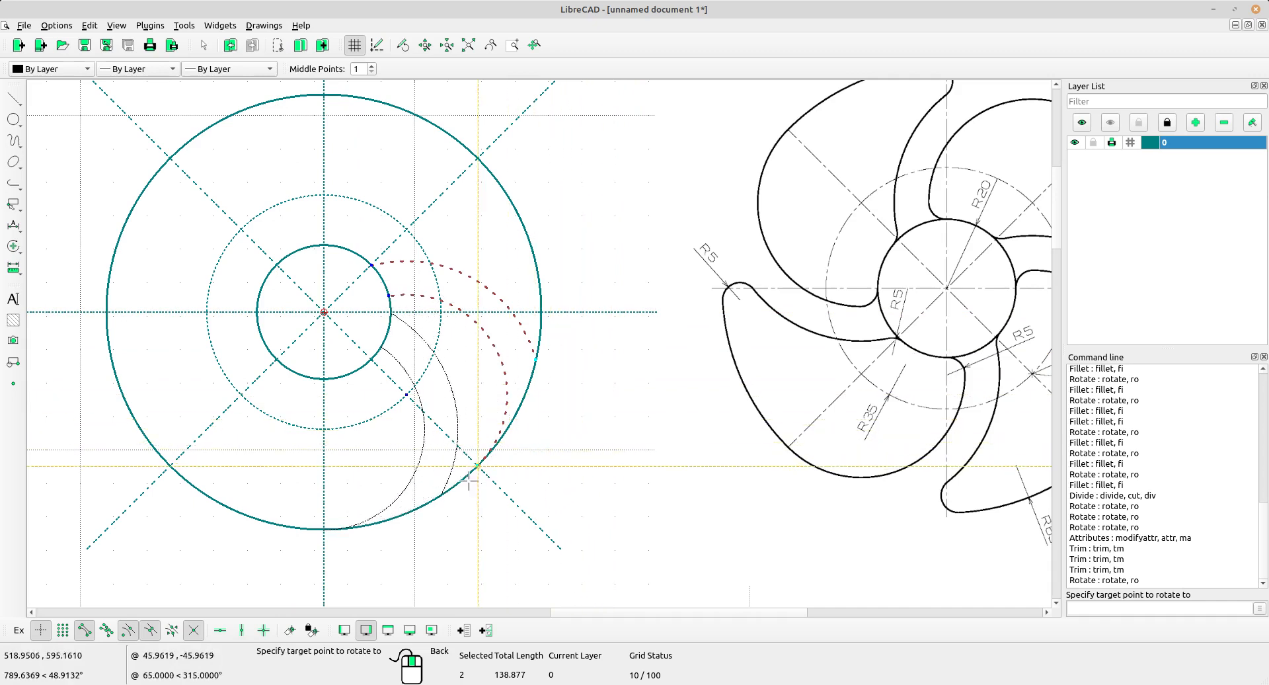
{"action": "left_click", "coordinate": [415, 531]}
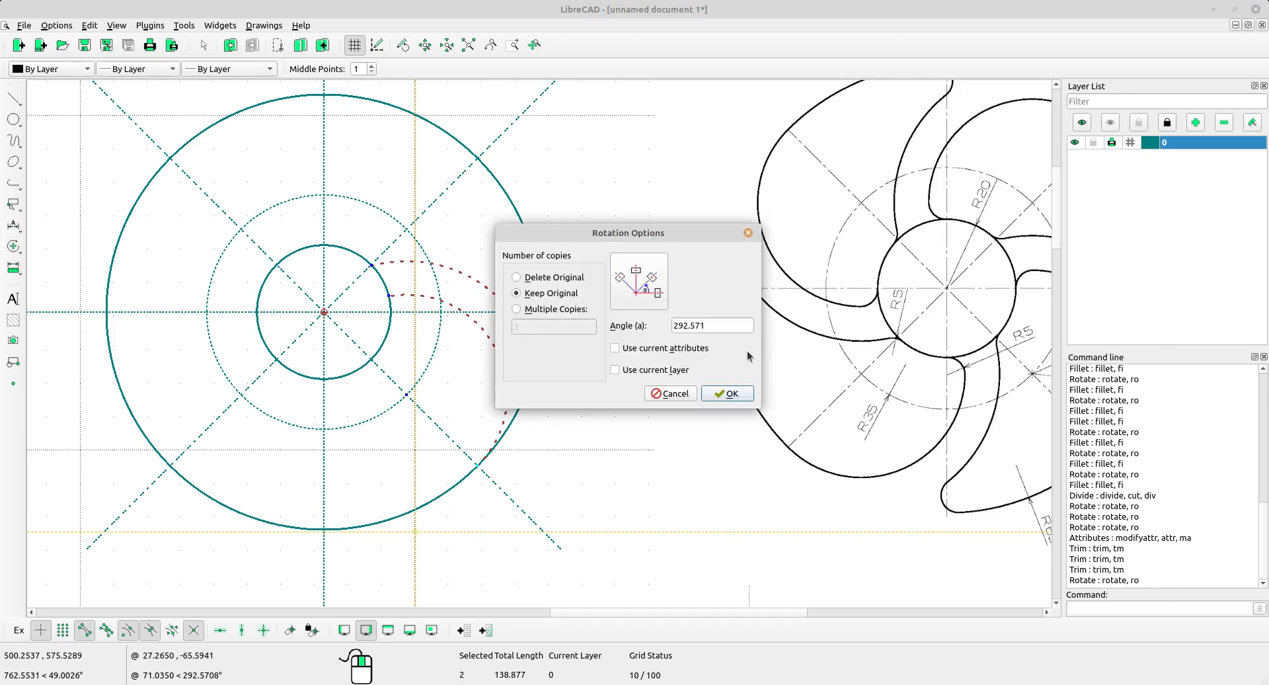
{"action": "type", "text": "-90"}
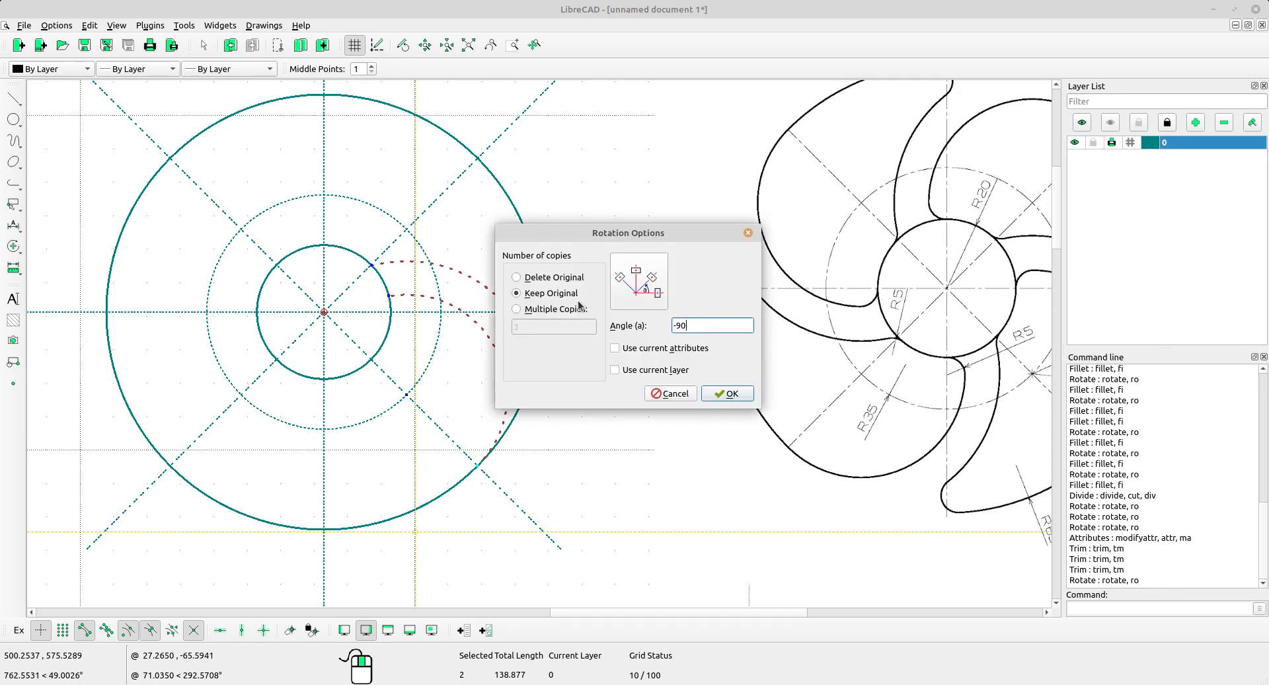
{"action": "left_click", "coordinate": [550, 311]}
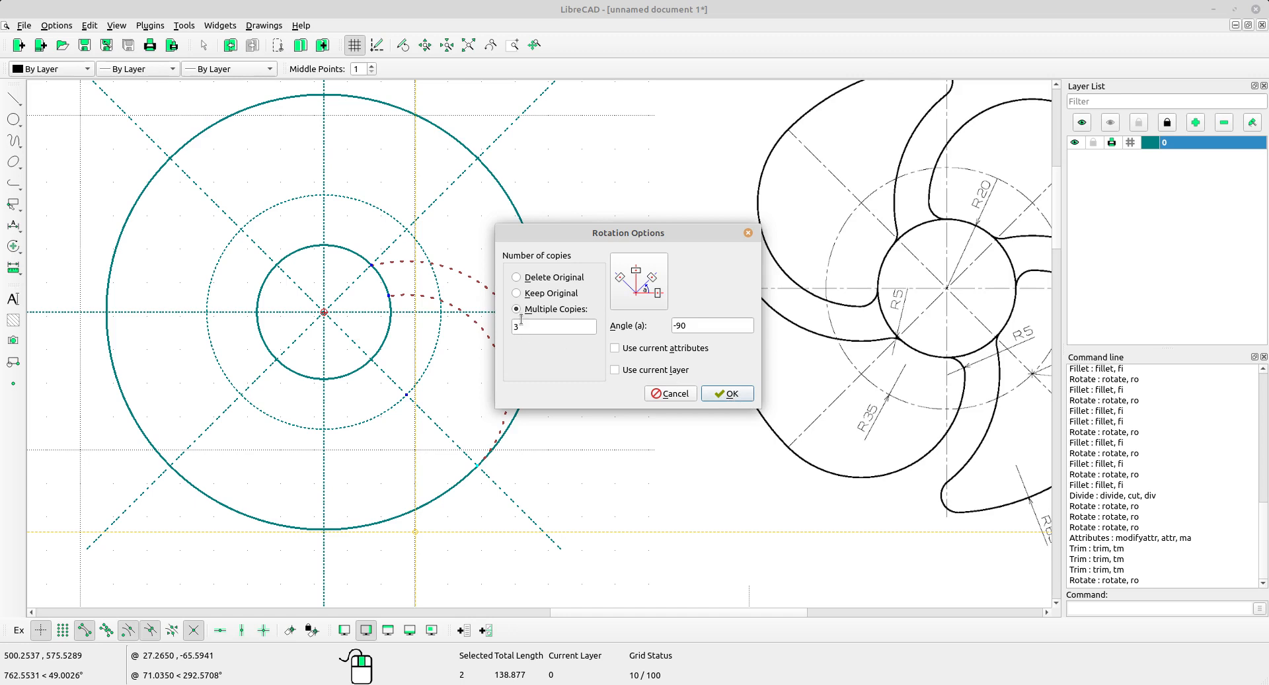
{"action": "left_click", "coordinate": [728, 394]}
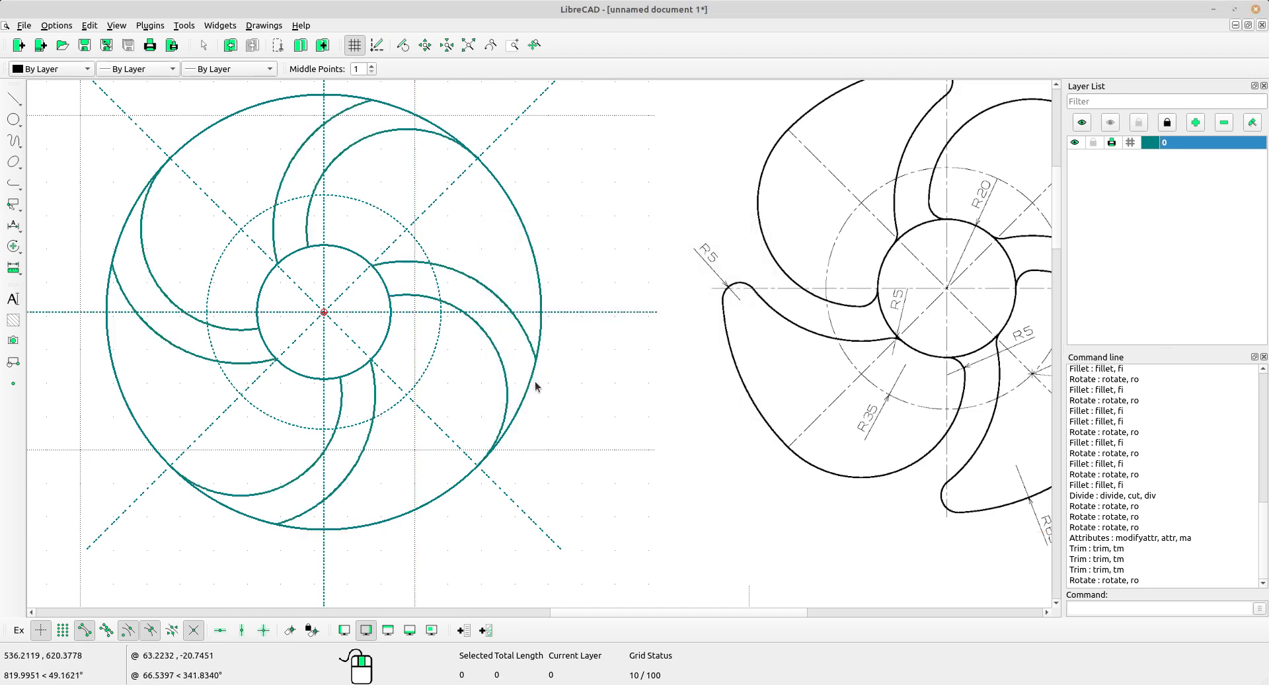
Divide the R65 circle at the bottom blade's tip and at the lower-left diagonal centerline
{"action": "scroll", "coordinate": [536, 379], "scroll_direction": "down", "scroll_amount": 3}
{"action": "middle_click_drag", "start_coordinate": [668, 413], "coordinate": [640, 410]}
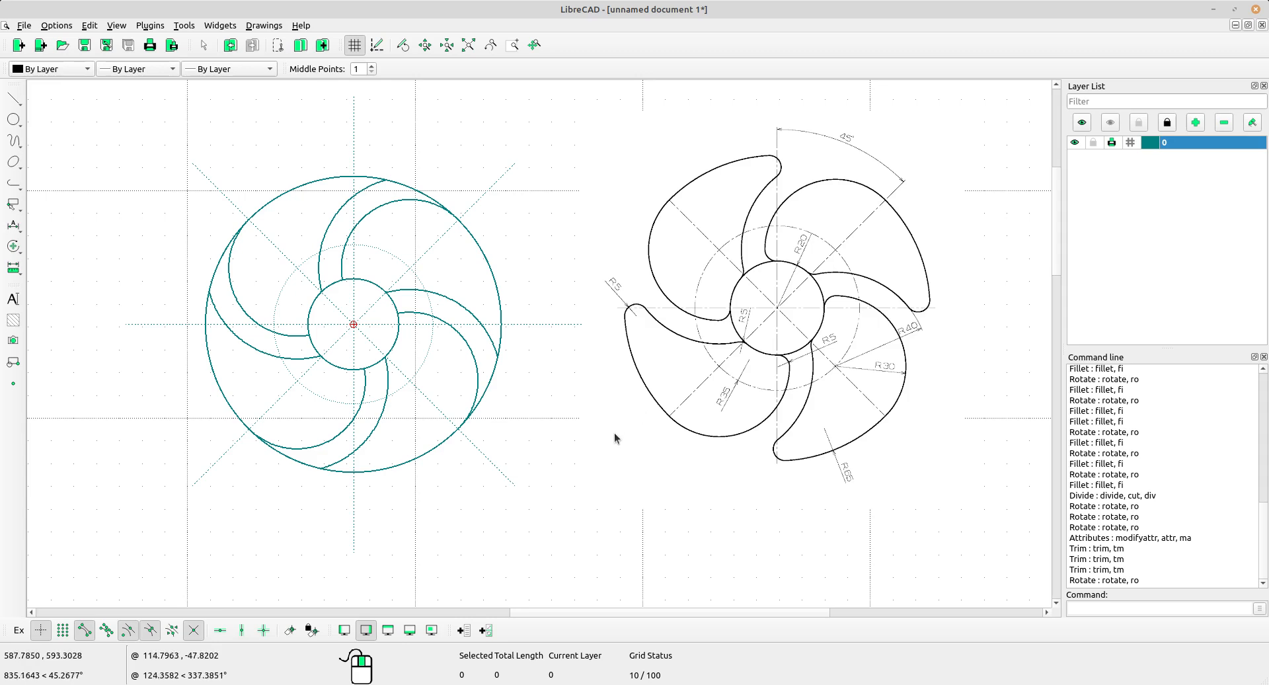
{"action": "scroll", "coordinate": [390, 439], "scroll_direction": "up", "scroll_amount": 1}
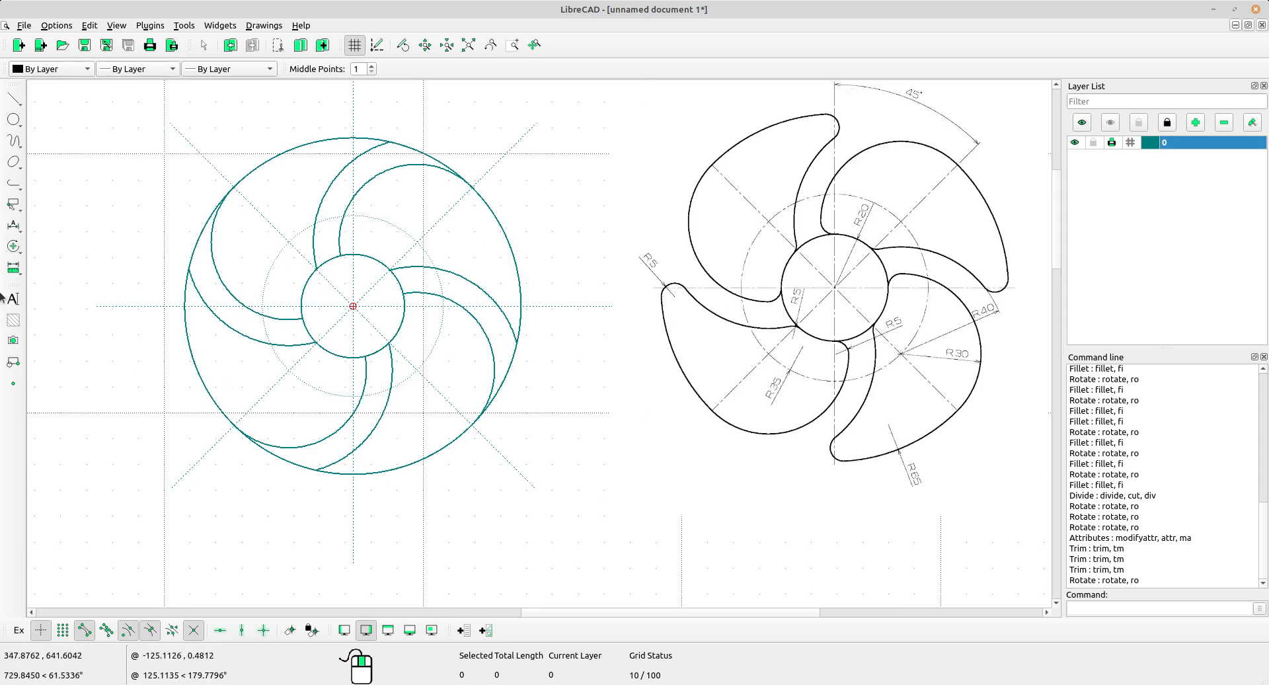
{"action": "left_click", "coordinate": [14, 247]}
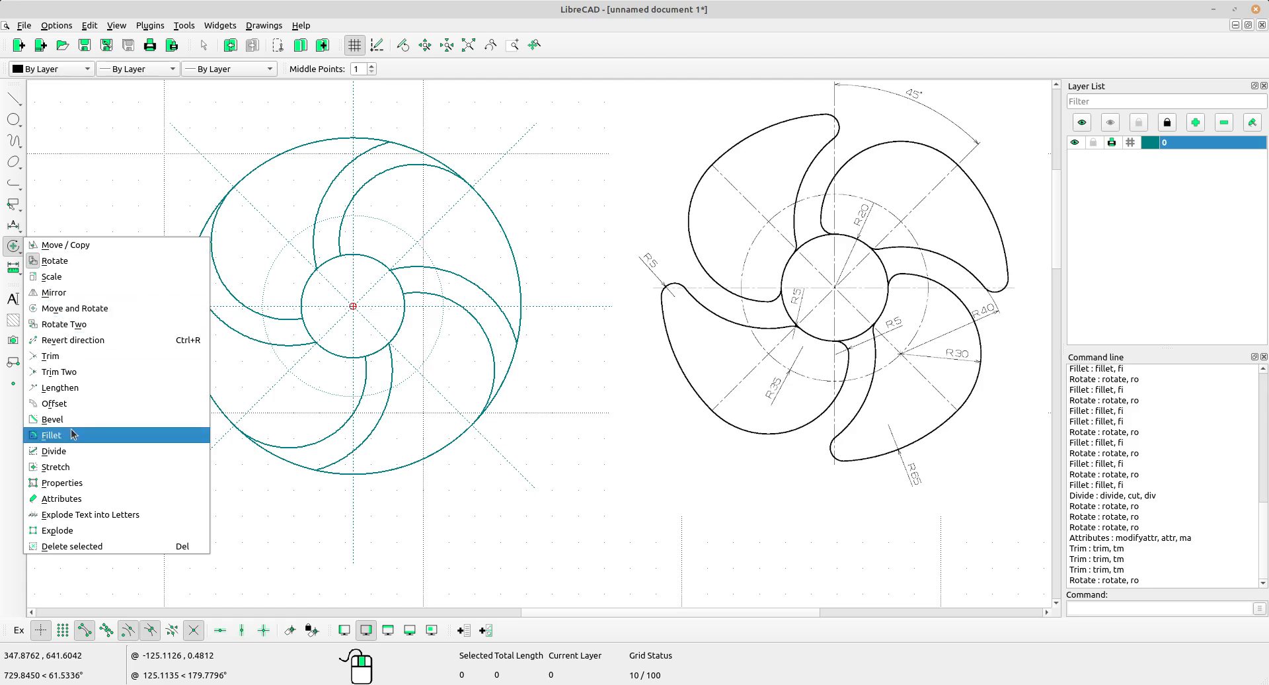
{"action": "left_click", "coordinate": [53, 451]}
{"action": "scroll", "coordinate": [326, 487], "scroll_direction": "up", "scroll_amount": 3}
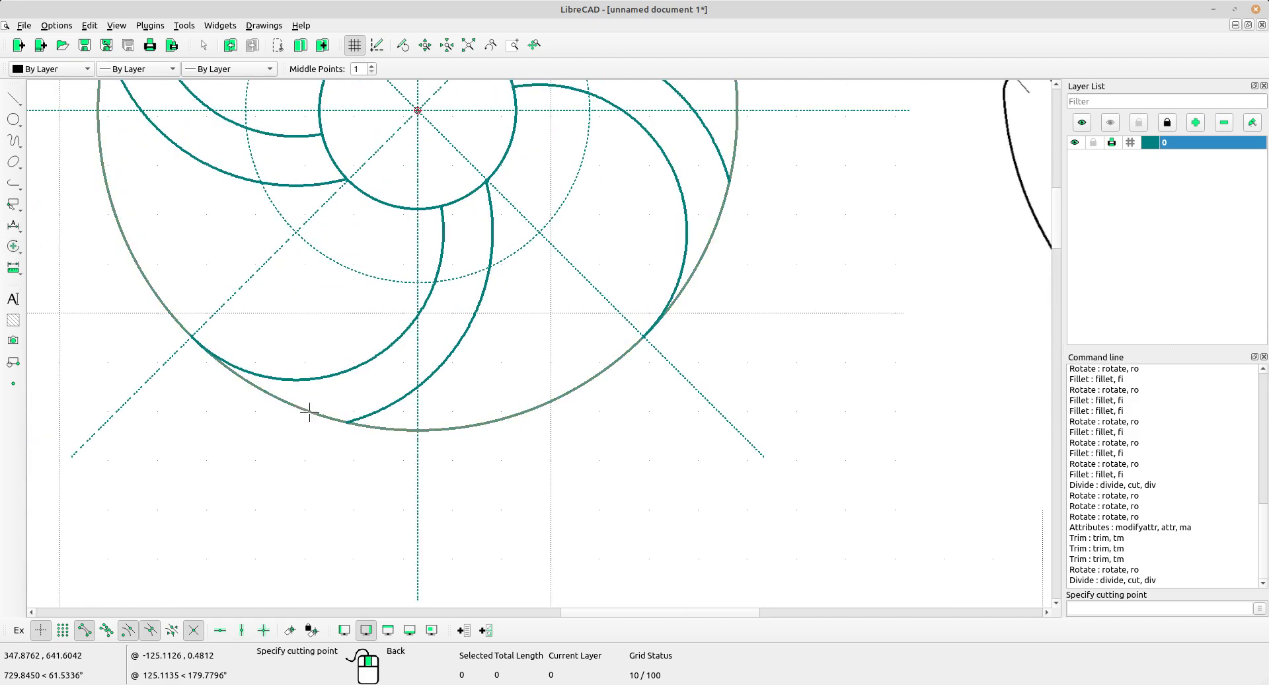
{"action": "left_click", "coordinate": [345, 422]}
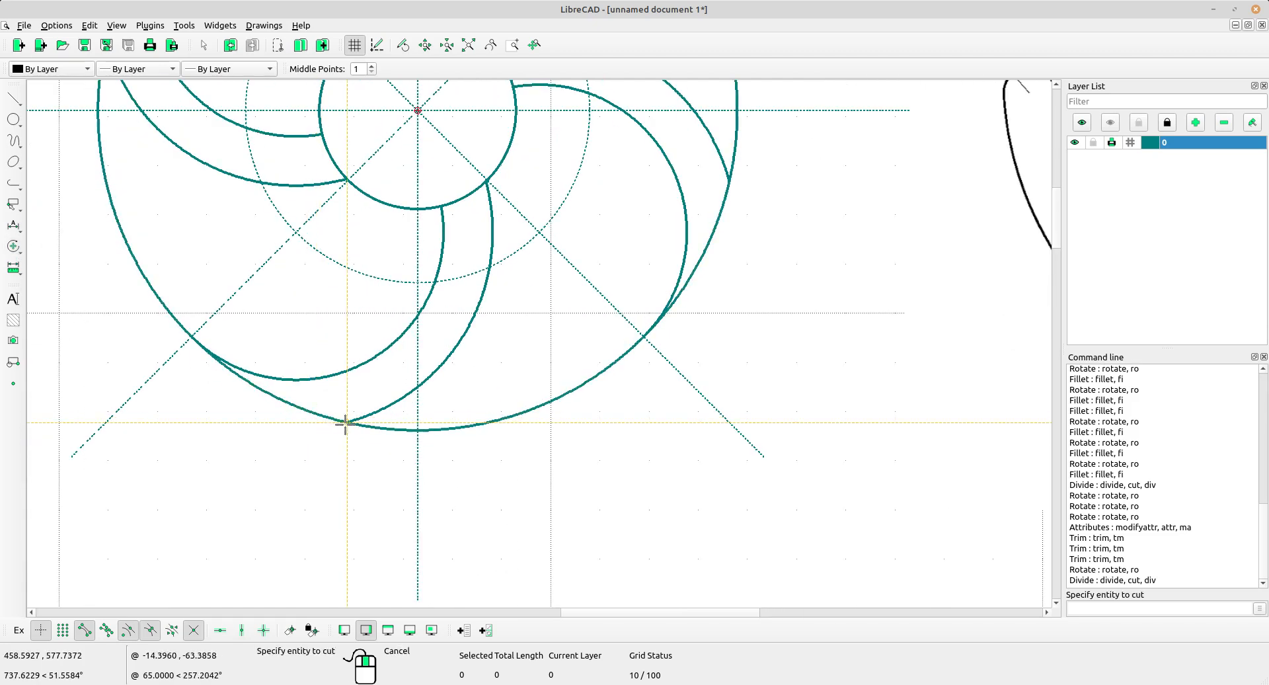
{"action": "left_click", "coordinate": [237, 372]}
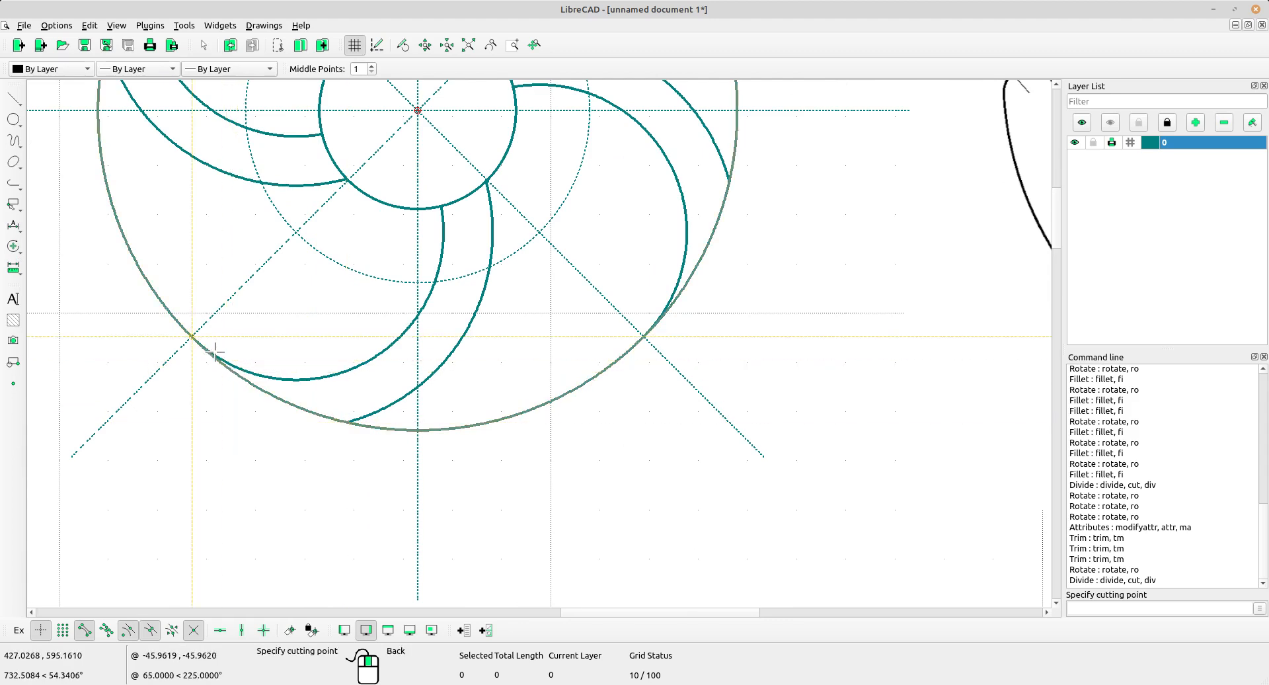
{"action": "left_click", "coordinate": [202, 345]}
Divide the R65 outline at the left and upper blade tips and at the upper-left and upper-right diagonal centerlines
{"action": "middle_click_drag", "start_coordinate": [207, 296], "coordinate": [336, 589]}
{"action": "left_click", "coordinate": [237, 293]}
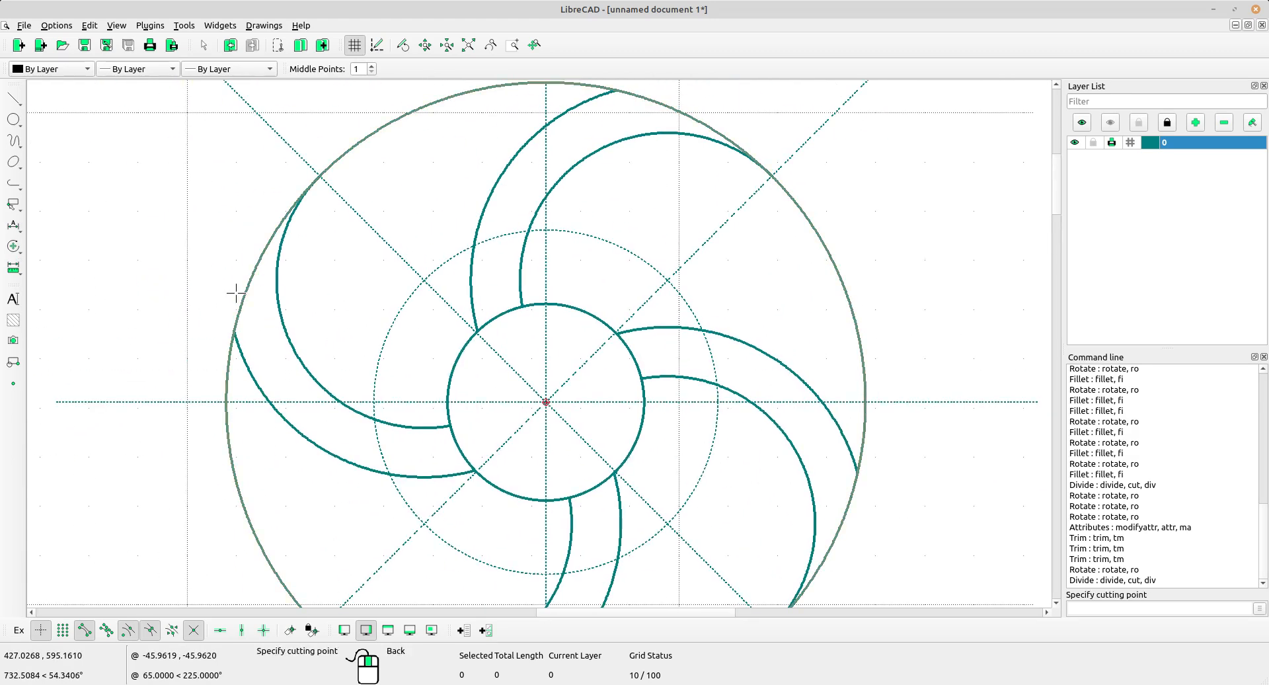
{"action": "left_click", "coordinate": [234, 326]}
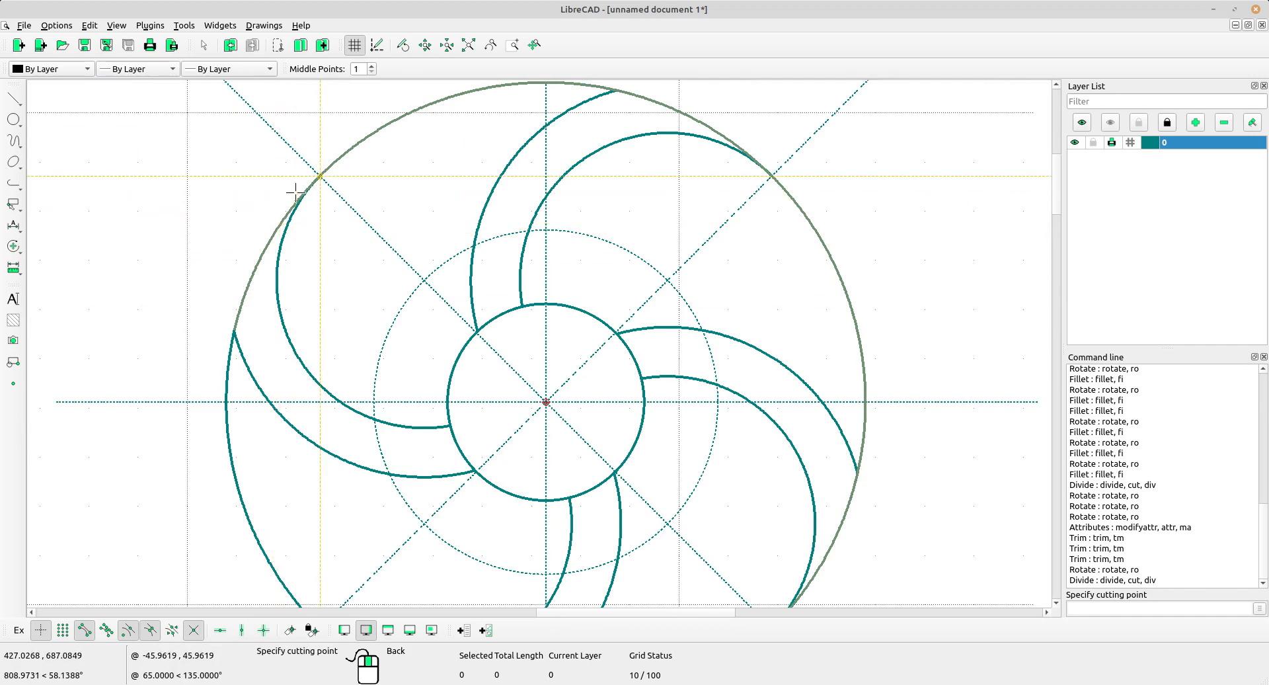
{"action": "middle_click_drag", "start_coordinate": [303, 185], "coordinate": [194, 410]}
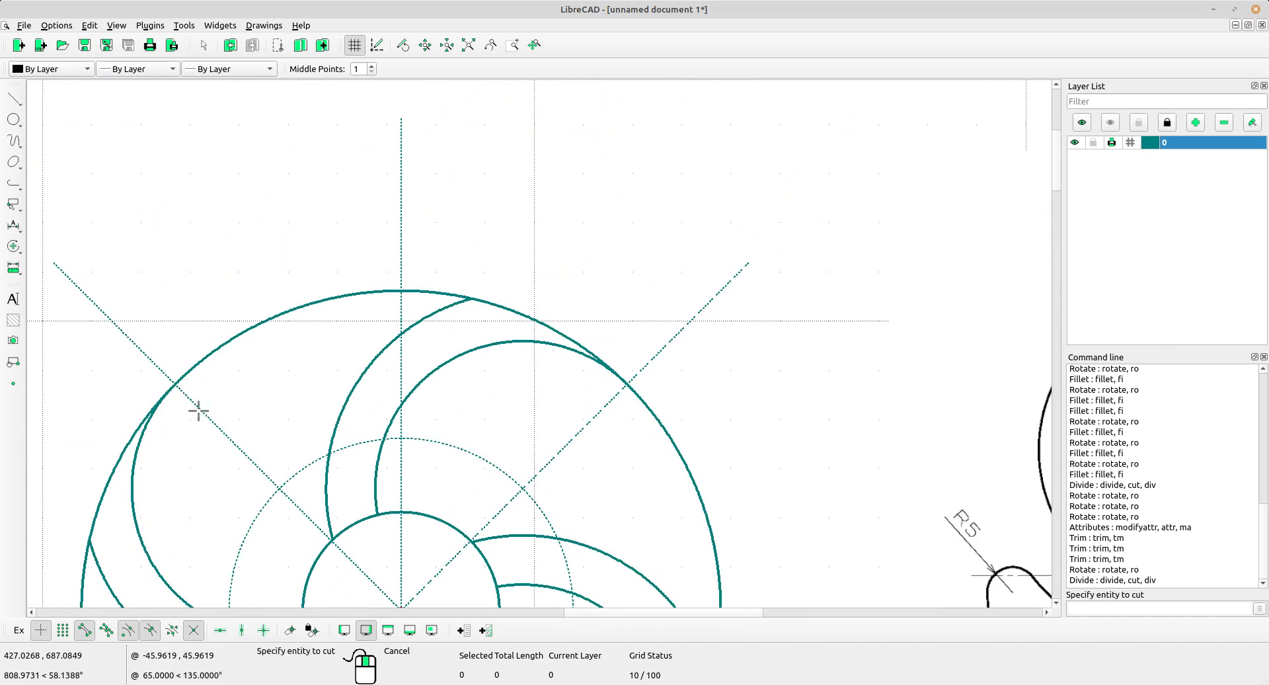
{"action": "left_click", "coordinate": [476, 299]}
{"action": "left_click", "coordinate": [475, 299]}
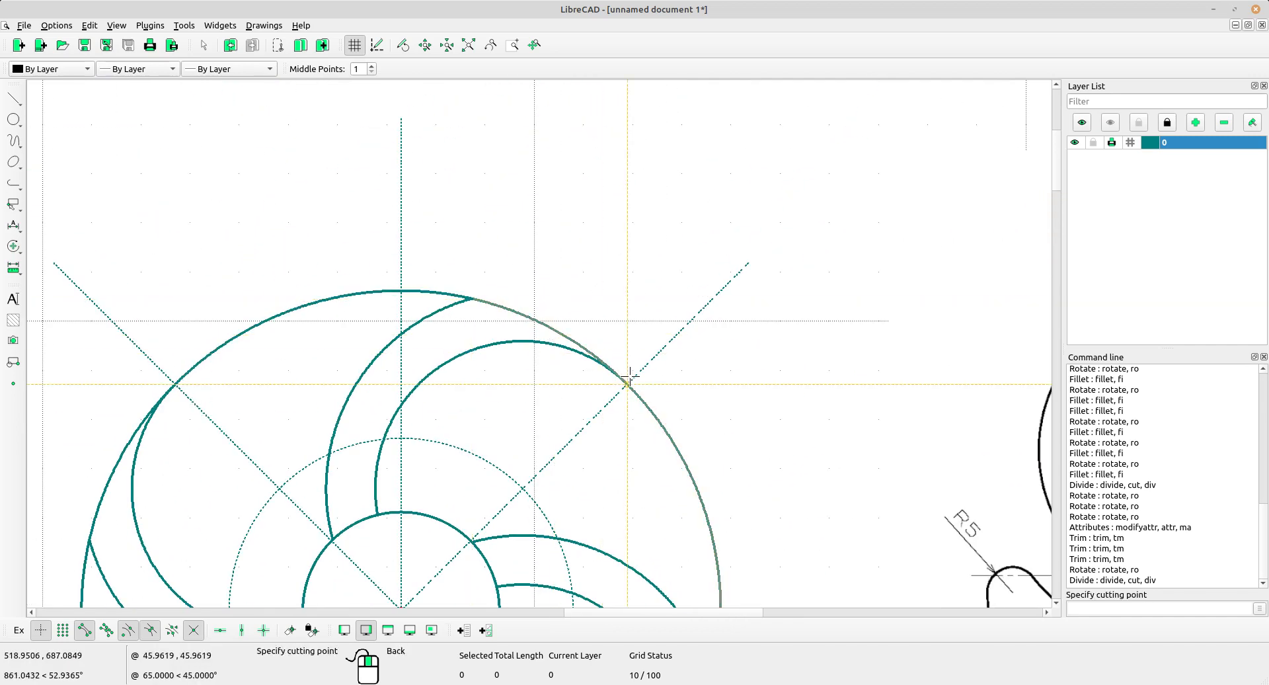
Divide the R65 outline at the right blade's tip and at the lower-right diagonal centerline, finishing the Divide command
{"action": "scroll", "coordinate": [812, 484], "scroll_direction": "down", "scroll_amount": 2}
{"action": "middle_click_drag", "start_coordinate": [811, 485], "coordinate": [681, 259]}
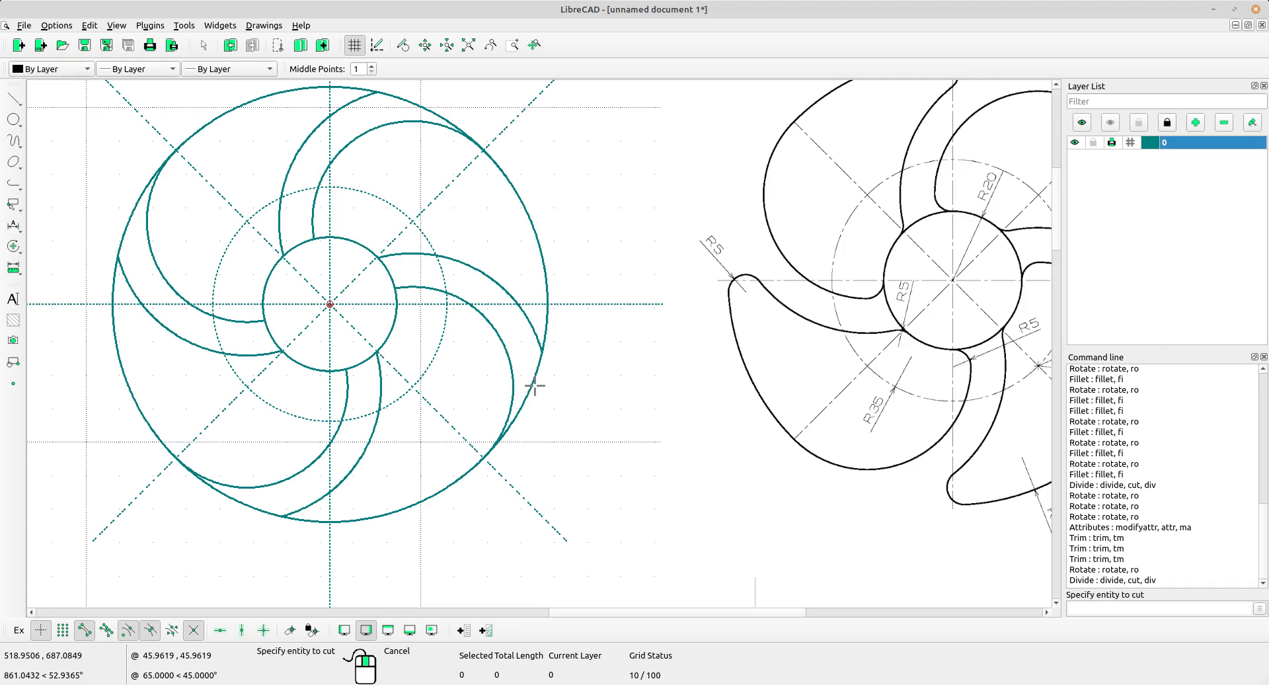
{"action": "left_click", "coordinate": [542, 355]}
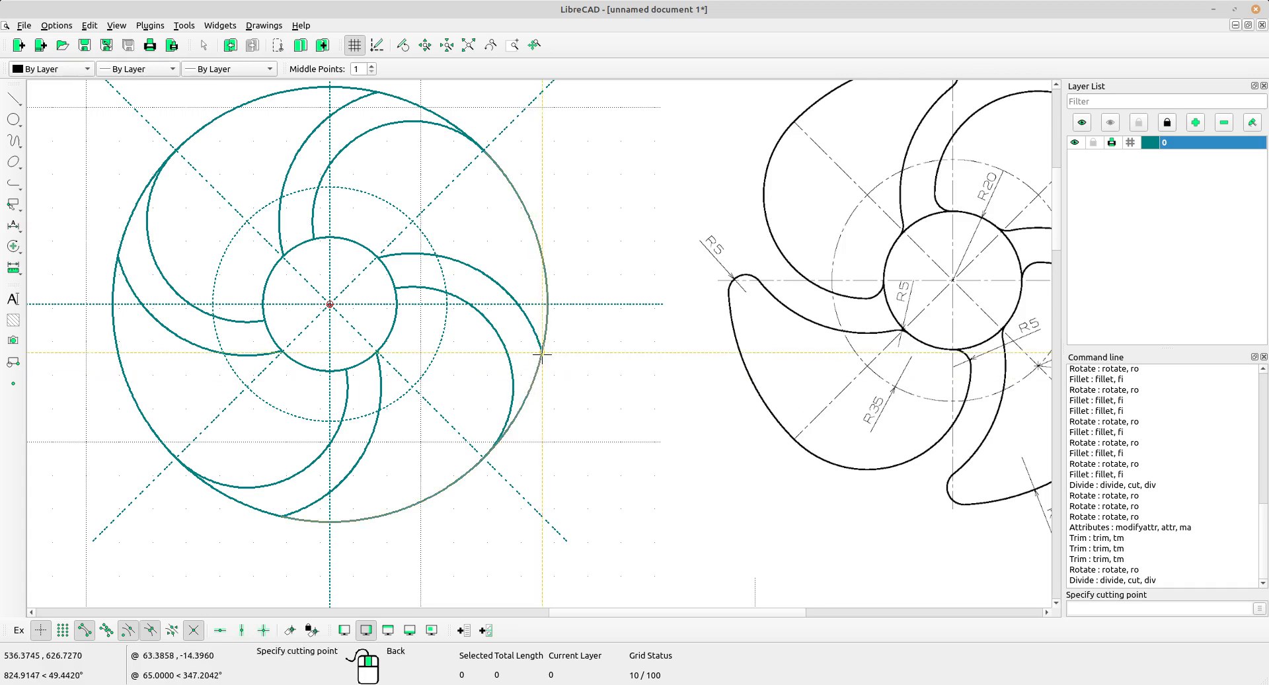
{"action": "left_click", "coordinate": [488, 458]}
{"action": "right_click", "coordinate": [544, 371]}
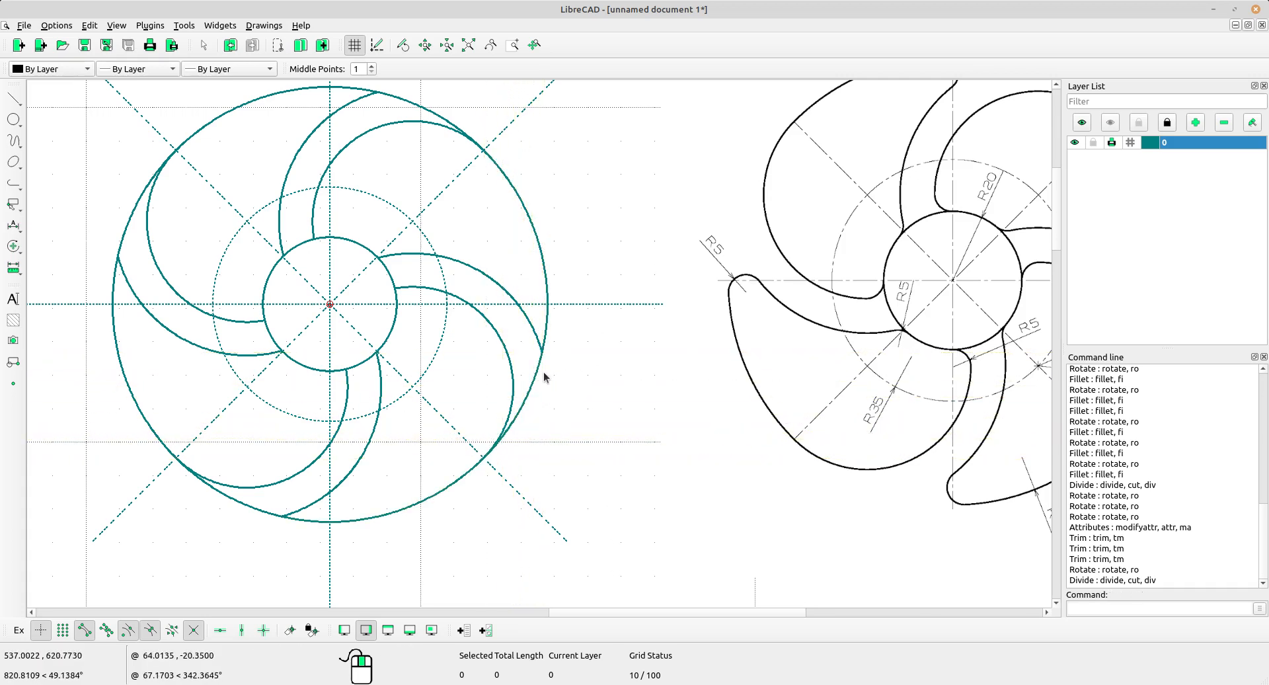
Delete the four short R65 arc segments between each blade tip and the neighbouring diagonal centerline
{"action": "left_click", "coordinate": [533, 381]}
{"action": "middle_click_drag", "start_coordinate": [433, 103], "coordinate": [520, 266]}
{"action": "left_click", "coordinate": [519, 274]}
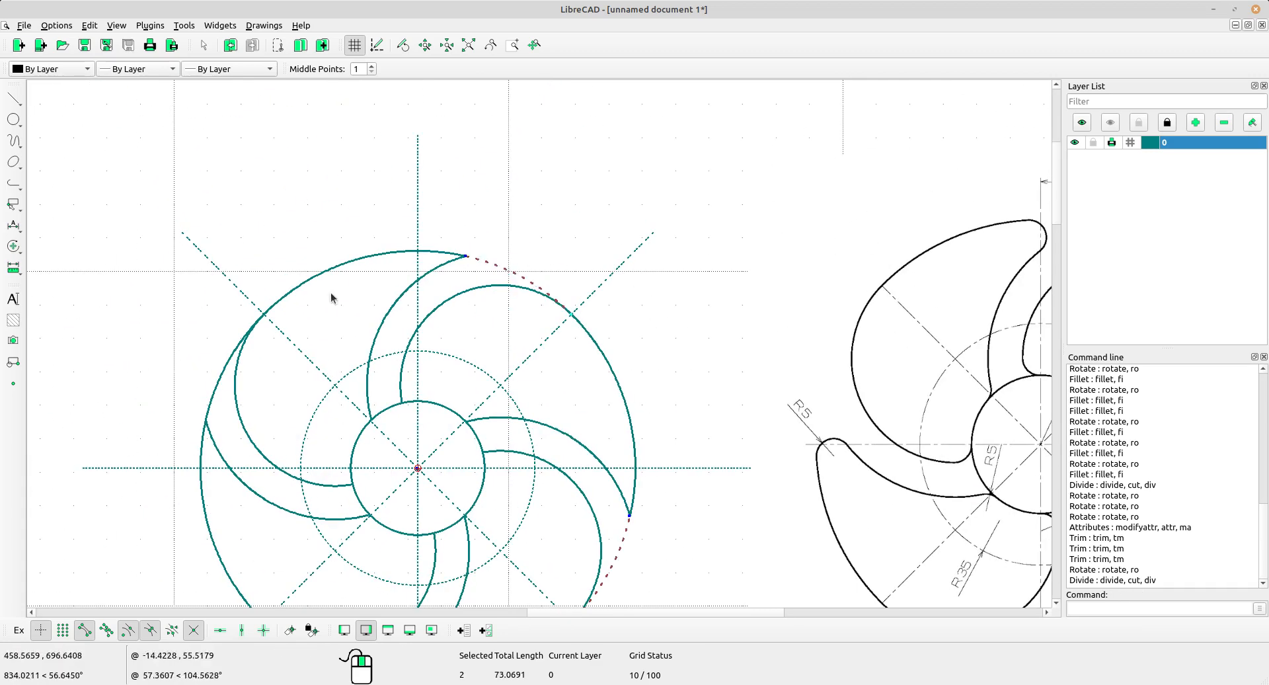
{"action": "middle_click_drag", "start_coordinate": [234, 352], "coordinate": [323, 243]}
{"action": "left_click", "coordinate": [310, 268]}
{"action": "scroll", "coordinate": [405, 275], "scroll_direction": "down", "scroll_amount": 5}
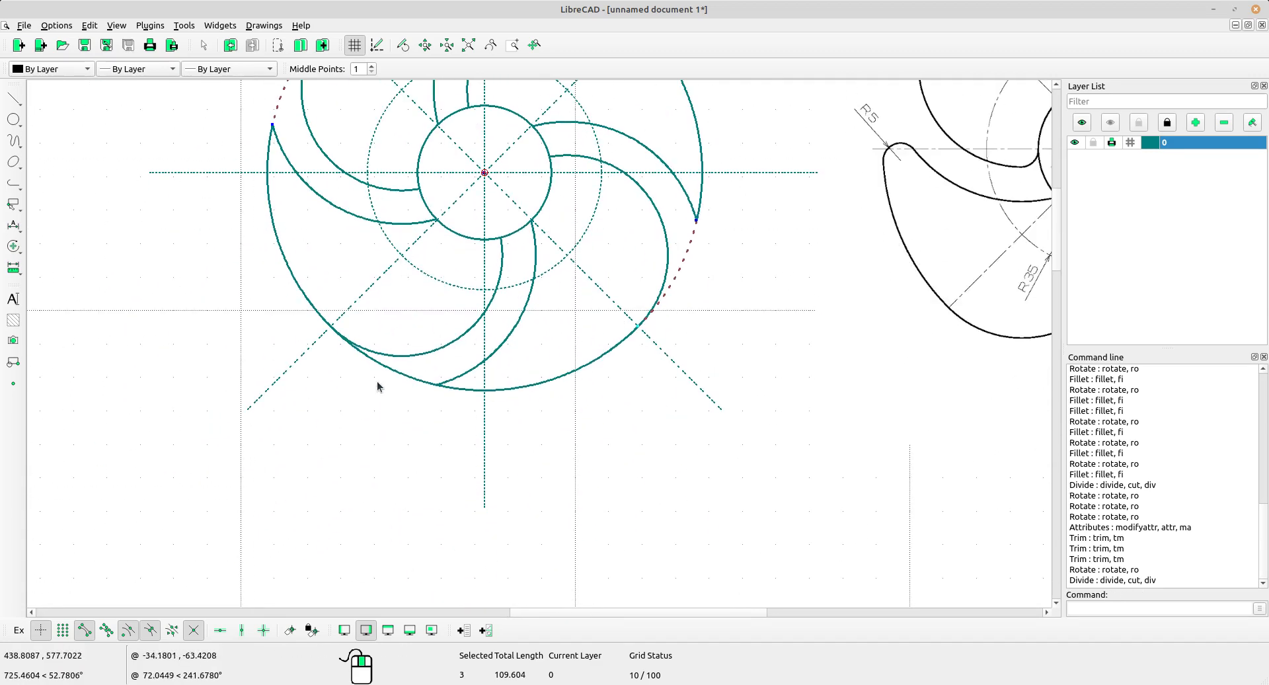
{"action": "left_click", "coordinate": [404, 374]}
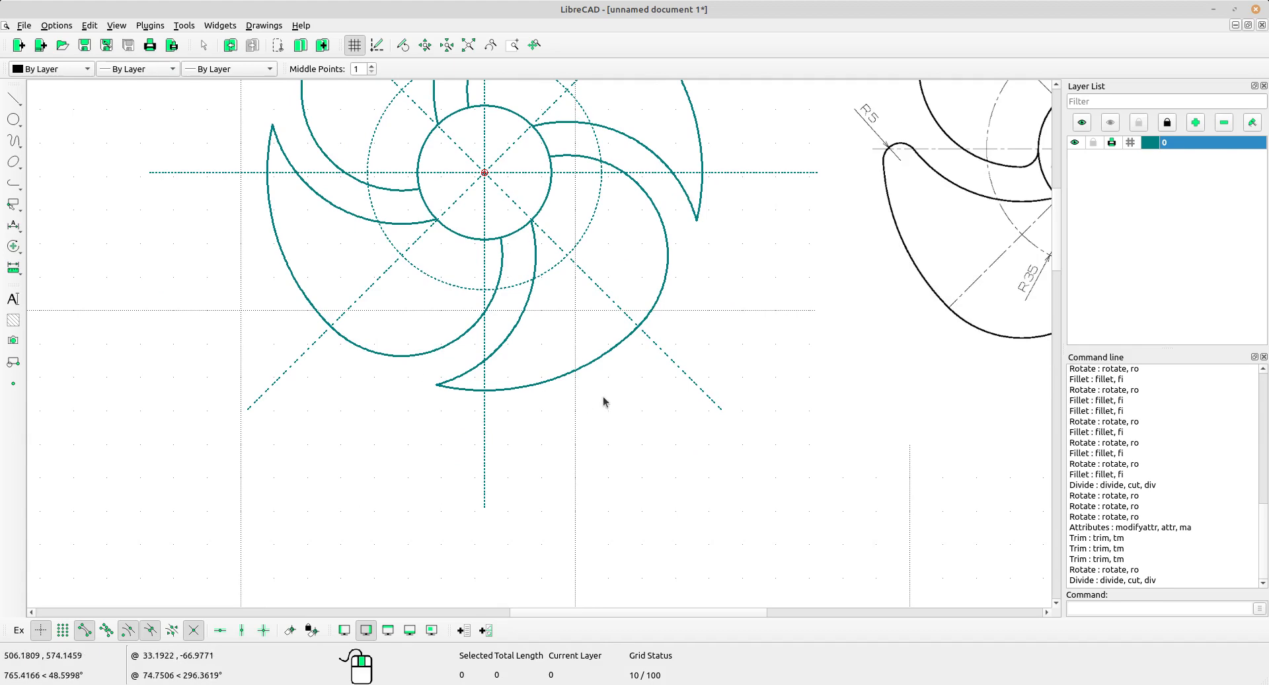
Check the reference's R5 blade tip and fillet the bottom blade's tip between its R65 and R40 arcs with radius 5, trimming enabled
{"action": "scroll", "coordinate": [604, 400], "scroll_direction": "down", "scroll_amount": 3}
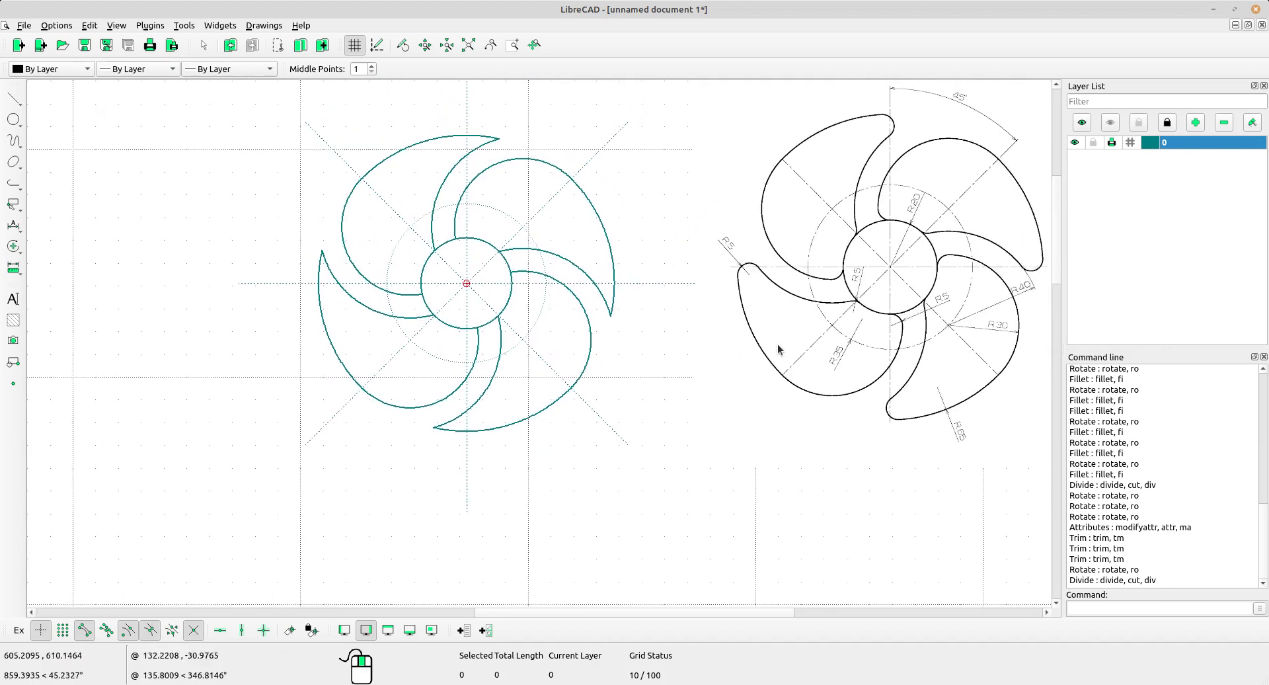
{"action": "scroll", "coordinate": [780, 260], "scroll_direction": "up", "scroll_amount": 3}
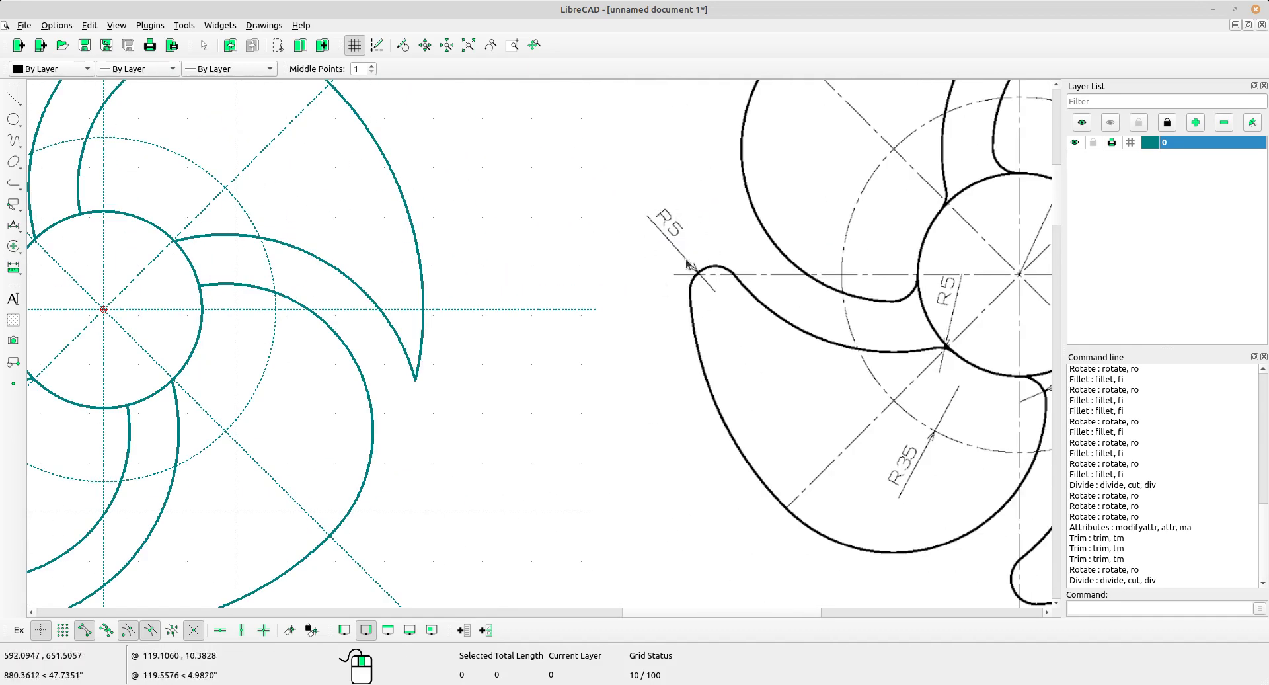
{"action": "scroll", "coordinate": [723, 278], "scroll_direction": "up", "scroll_amount": 2}
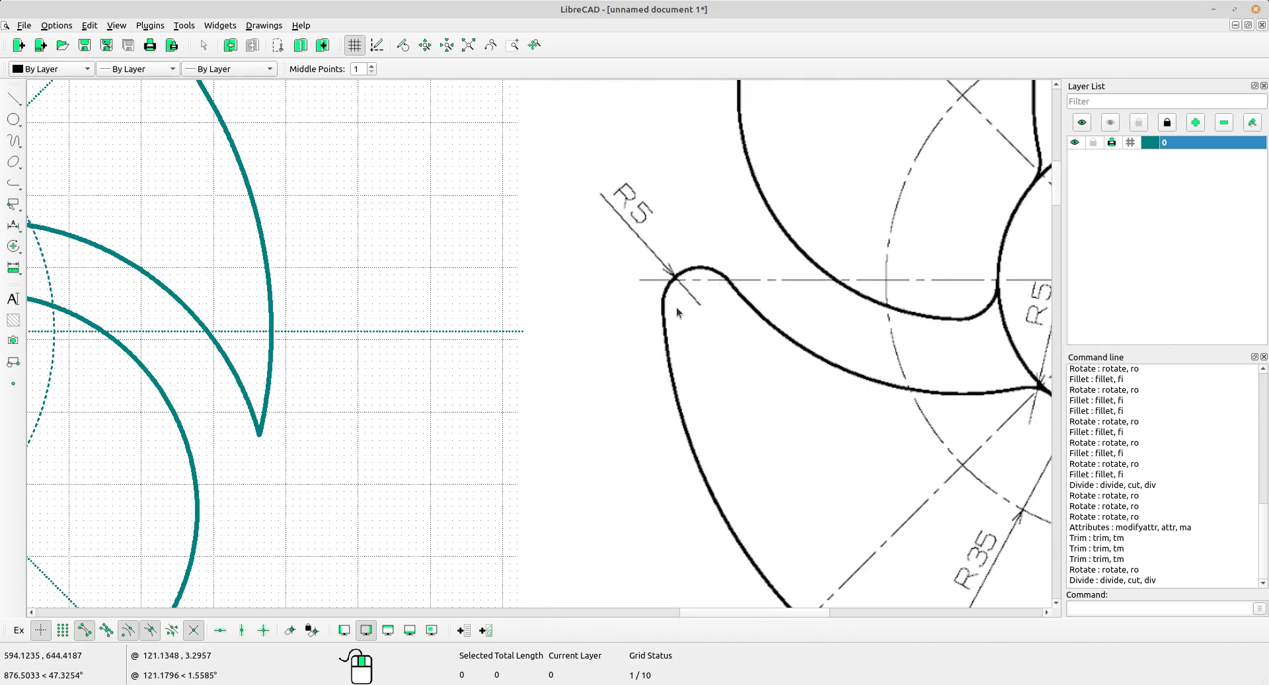
{"action": "scroll", "coordinate": [604, 272], "scroll_direction": "down", "scroll_amount": 5}
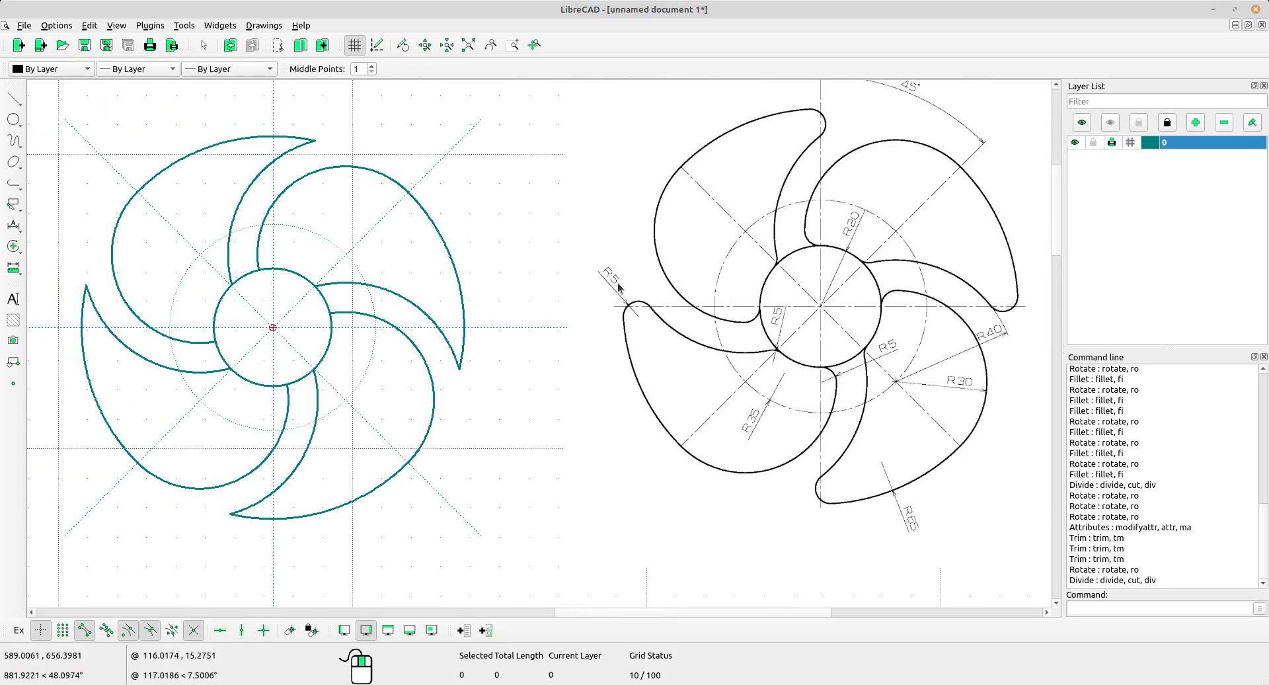
{"action": "type", "text": "fi"}
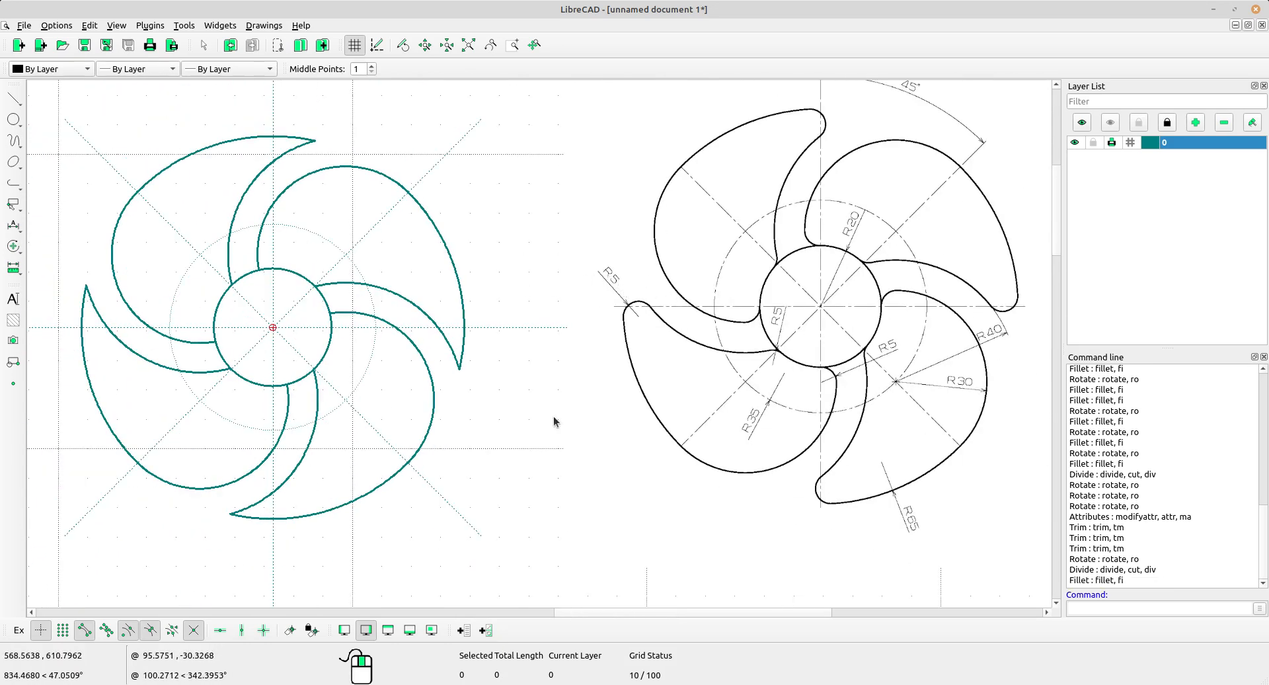
{"action": "left_click", "coordinate": [13, 246]}
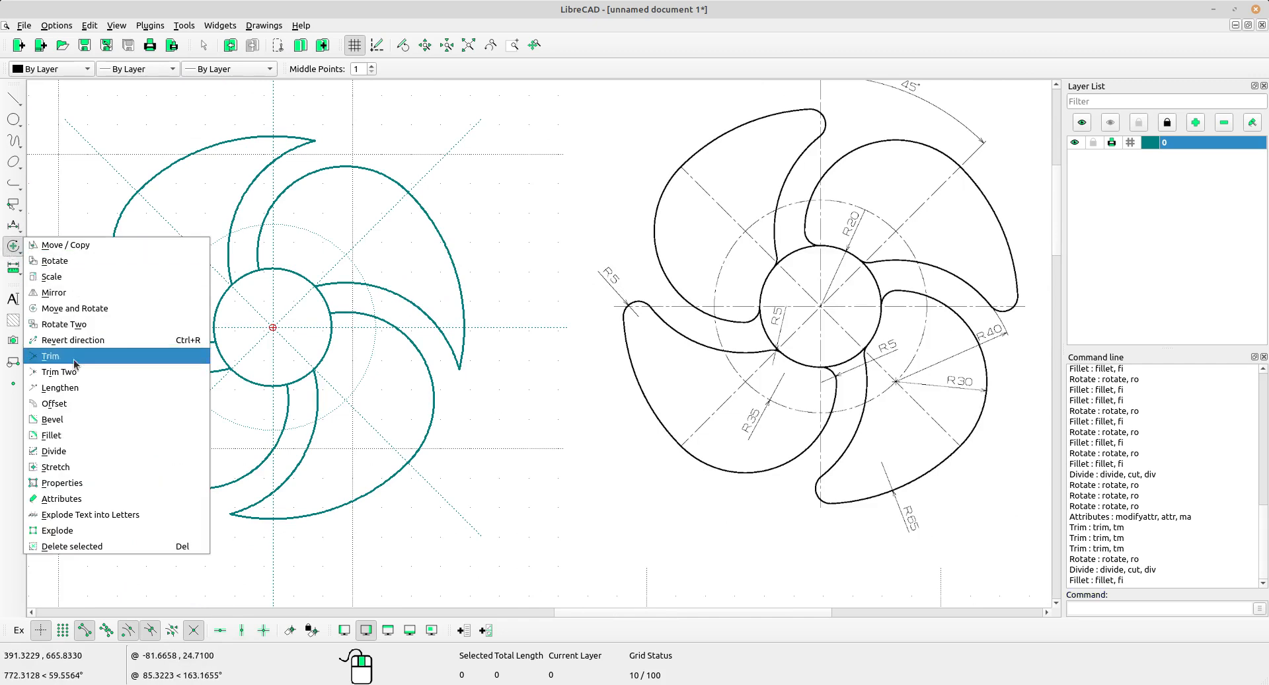
{"action": "left_click", "coordinate": [77, 431]}
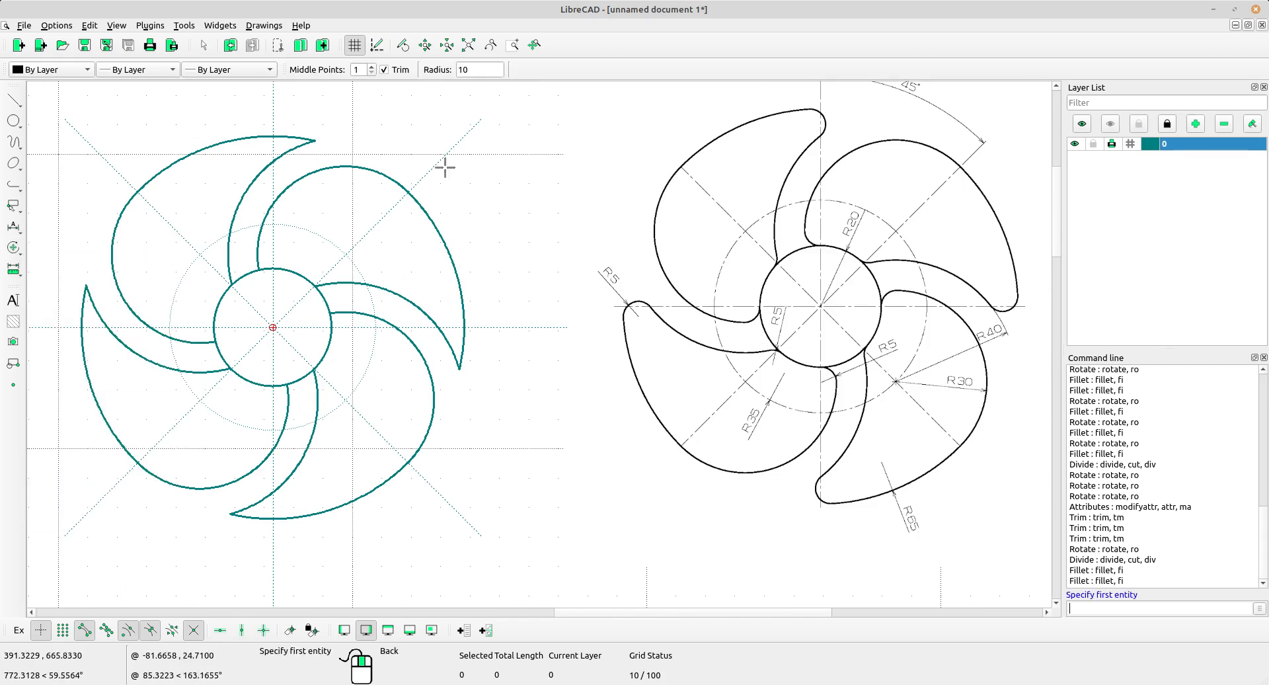
{"action": "double_click", "coordinate": [461, 70]}
{"action": "scroll", "coordinate": [337, 456], "scroll_direction": "up", "scroll_amount": 5}
{"action": "left_click", "coordinate": [318, 438]}
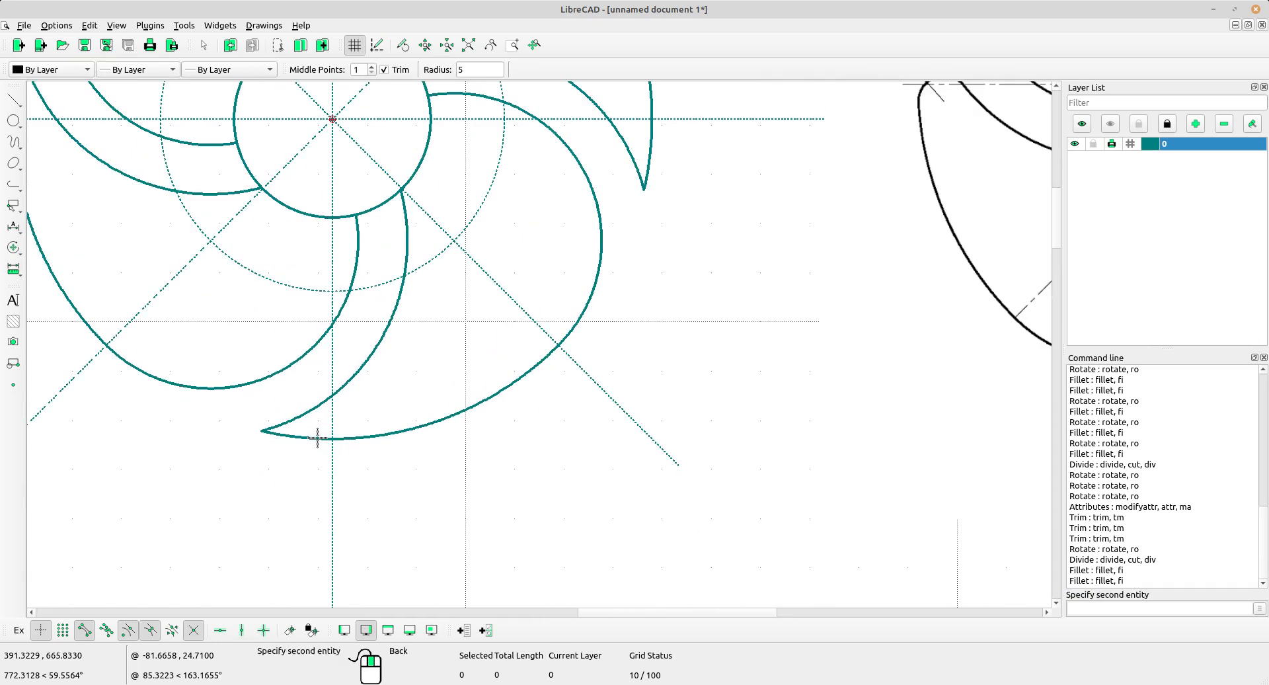
{"action": "left_click", "coordinate": [313, 406]}
Fillet the lower-right blade's R40 and R30 arcs where they meet the hub circle with radius 5
{"action": "scroll", "coordinate": [498, 340], "scroll_direction": "down", "scroll_amount": 5}
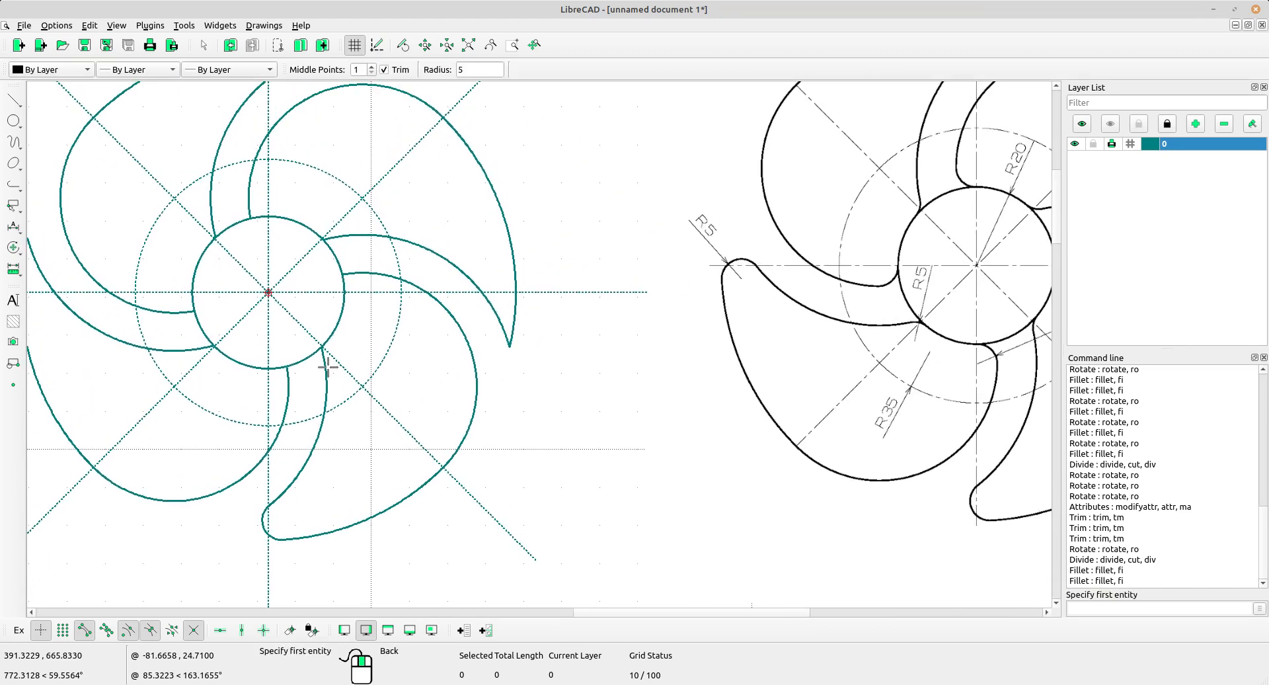
{"action": "left_click", "coordinate": [327, 345]}
{"action": "left_click", "coordinate": [328, 341]}
{"action": "left_click", "coordinate": [344, 285]}
{"action": "left_click", "coordinate": [346, 281]}
Fillet the upper-right blade's tip and the junctions of its arcs with the hub circle with radius 5
{"action": "left_click", "coordinate": [501, 319]}
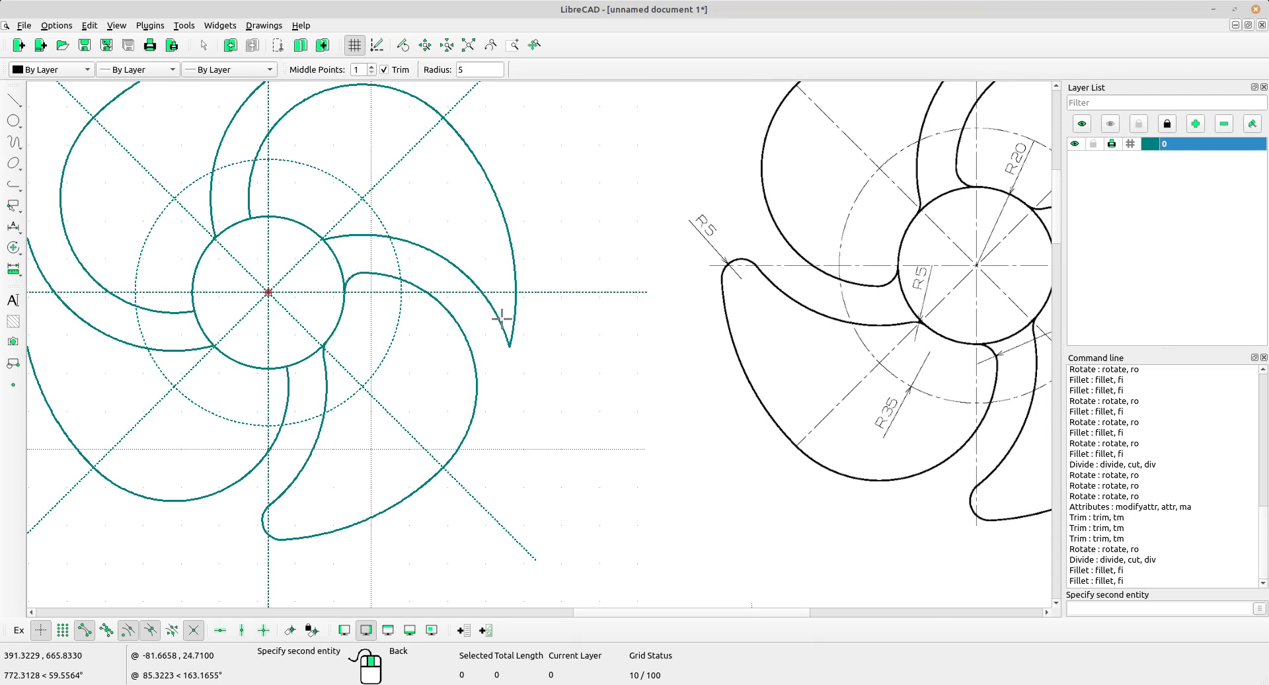
{"action": "left_click", "coordinate": [513, 316]}
{"action": "left_click", "coordinate": [333, 235]}
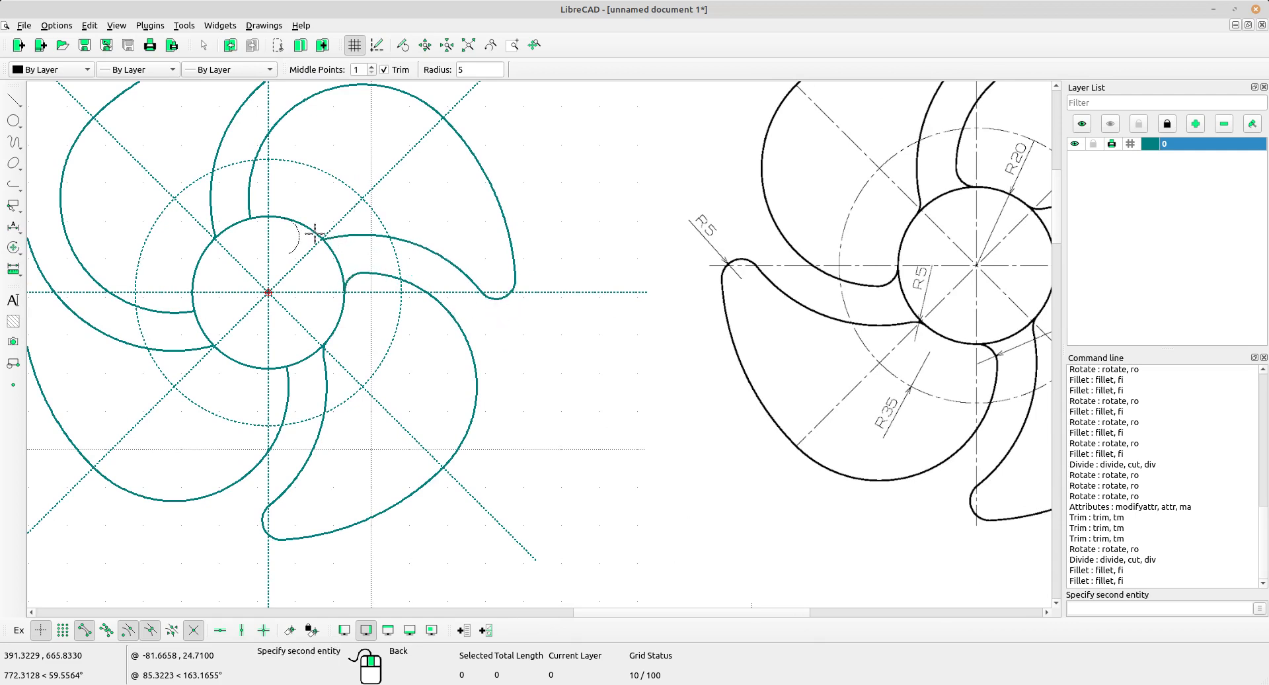
{"action": "scroll", "coordinate": [316, 234], "scroll_direction": "up", "scroll_amount": 3}
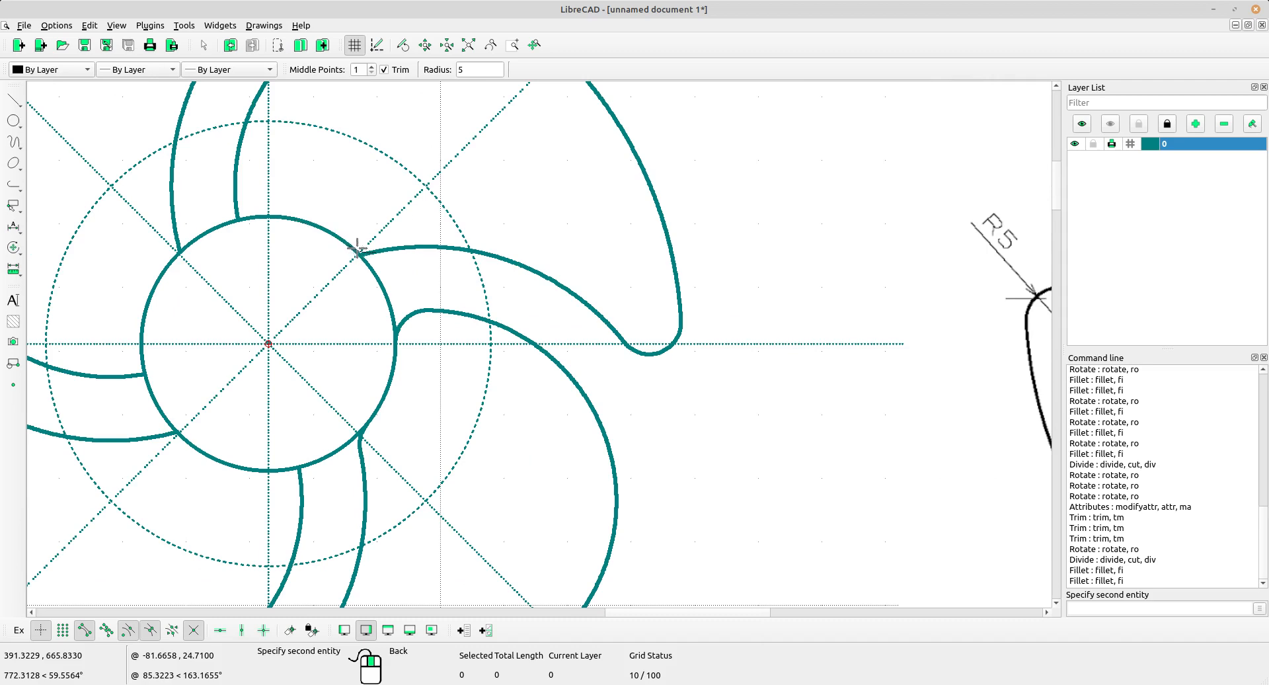
{"action": "left_click", "coordinate": [345, 241]}
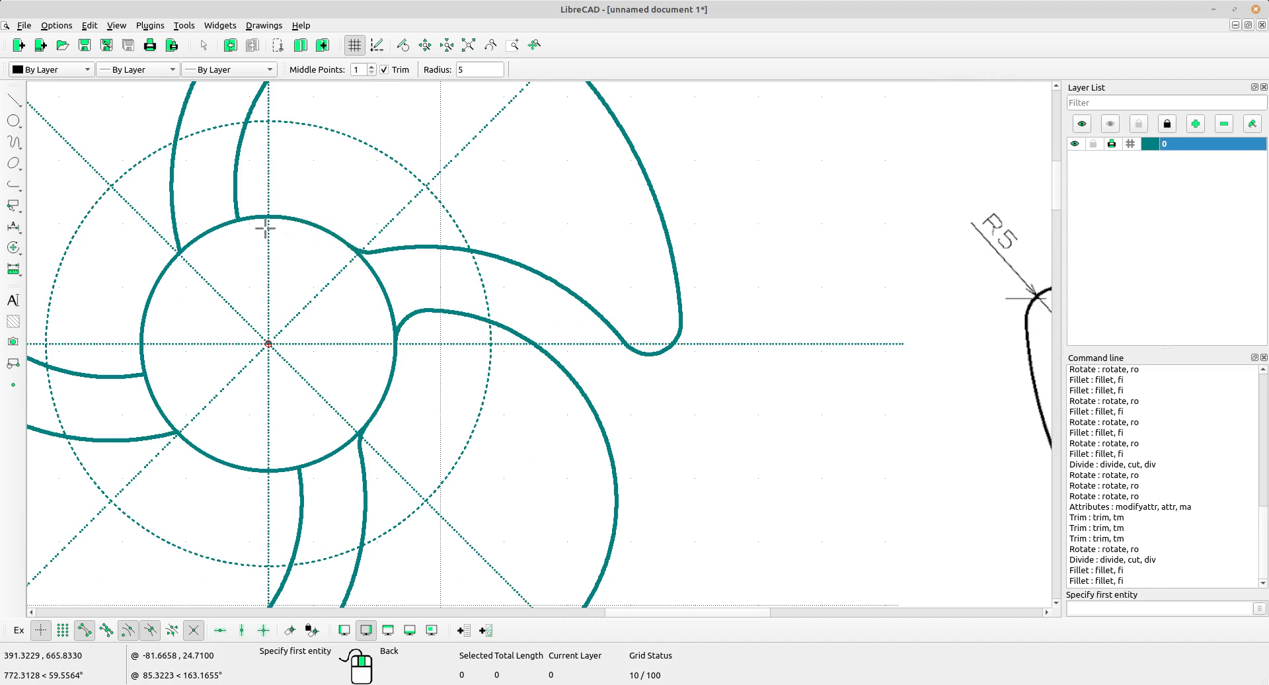
Fillet the upper-left blade's tip and the junctions of both its arcs with the hub circle with radius 5
{"action": "scroll", "coordinate": [325, 196], "scroll_direction": "down", "scroll_amount": 4}
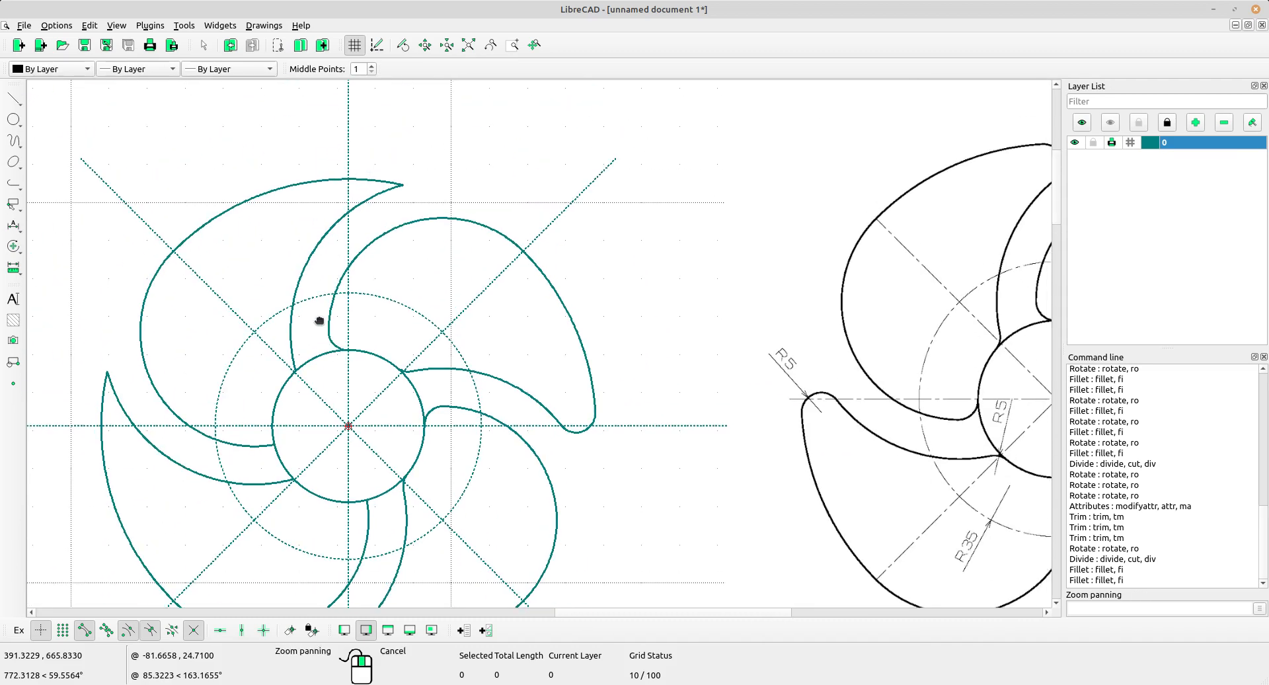
{"action": "mouse_move", "coordinate": [264, 207]}
{"action": "middle_mouse_down"}
{"action": "mouse_move", "coordinate": [221, 295]}
{"action": "mouse_move", "coordinate": [303, 384]}
{"action": "middle_mouse_up"}
{"action": "scroll", "coordinate": [304, 383], "scroll_direction": "up", "scroll_amount": 3}
{"action": "left_click", "coordinate": [342, 355]}
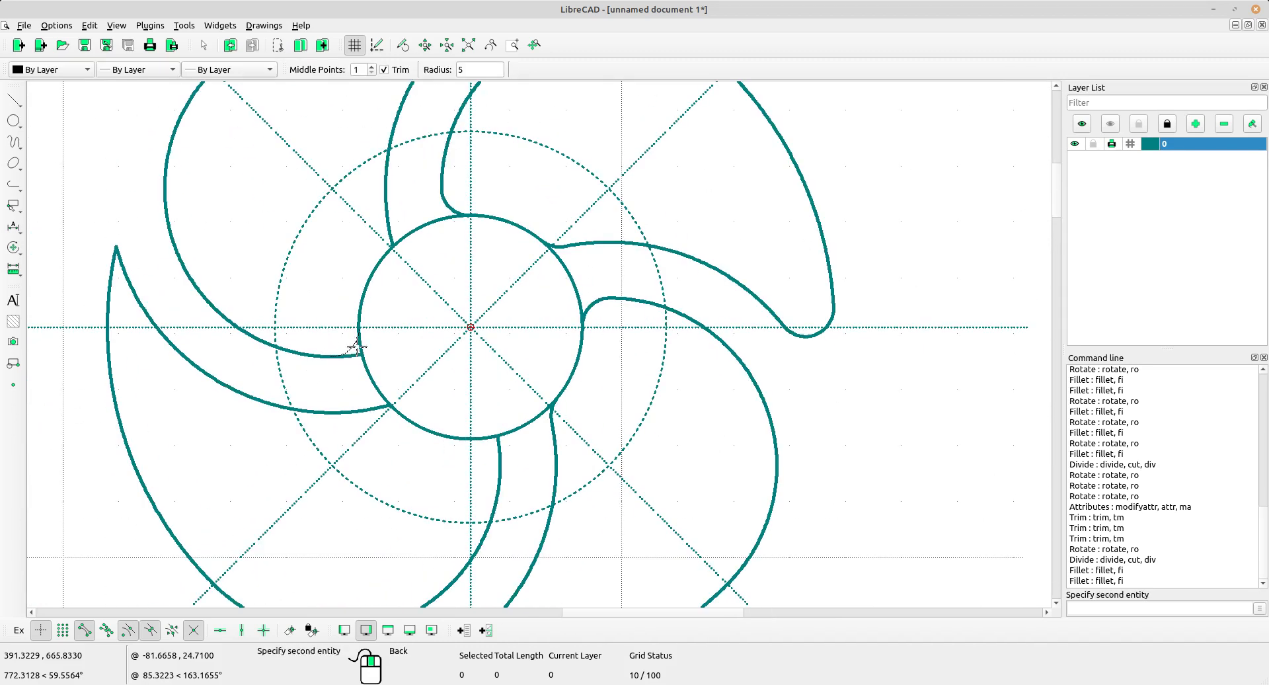
{"action": "left_click", "coordinate": [357, 343]}
{"action": "left_click", "coordinate": [390, 260]}
{"action": "left_click", "coordinate": [390, 241]}
Fillet the lower-left blade's tip and both its arcs' junctions with the hub circle with radius 5, finishing the Fillet command
{"action": "middle_click_drag", "start_coordinate": [170, 330], "coordinate": [291, 315]}
{"action": "left_click", "coordinate": [267, 281]}
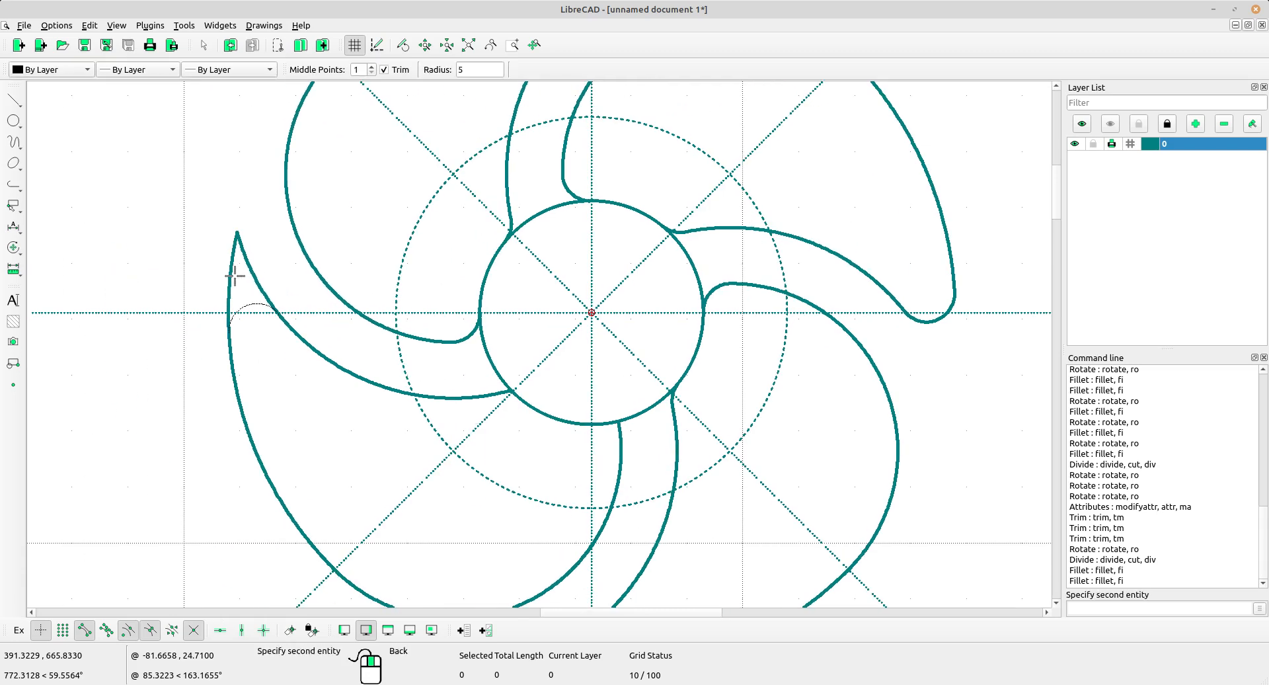
{"action": "left_click", "coordinate": [235, 276]}
{"action": "left_click", "coordinate": [496, 395]}
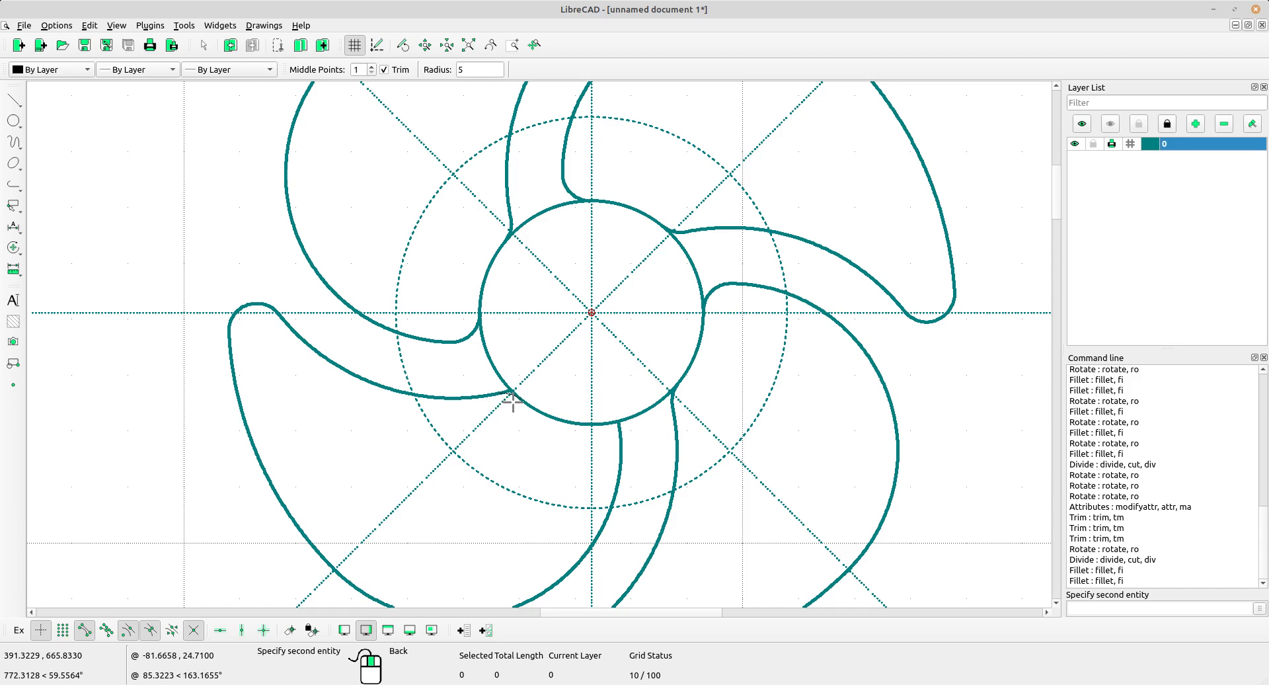
{"action": "left_click", "coordinate": [512, 399]}
{"action": "left_click", "coordinate": [595, 427]}
{"action": "left_click", "coordinate": [617, 434]}
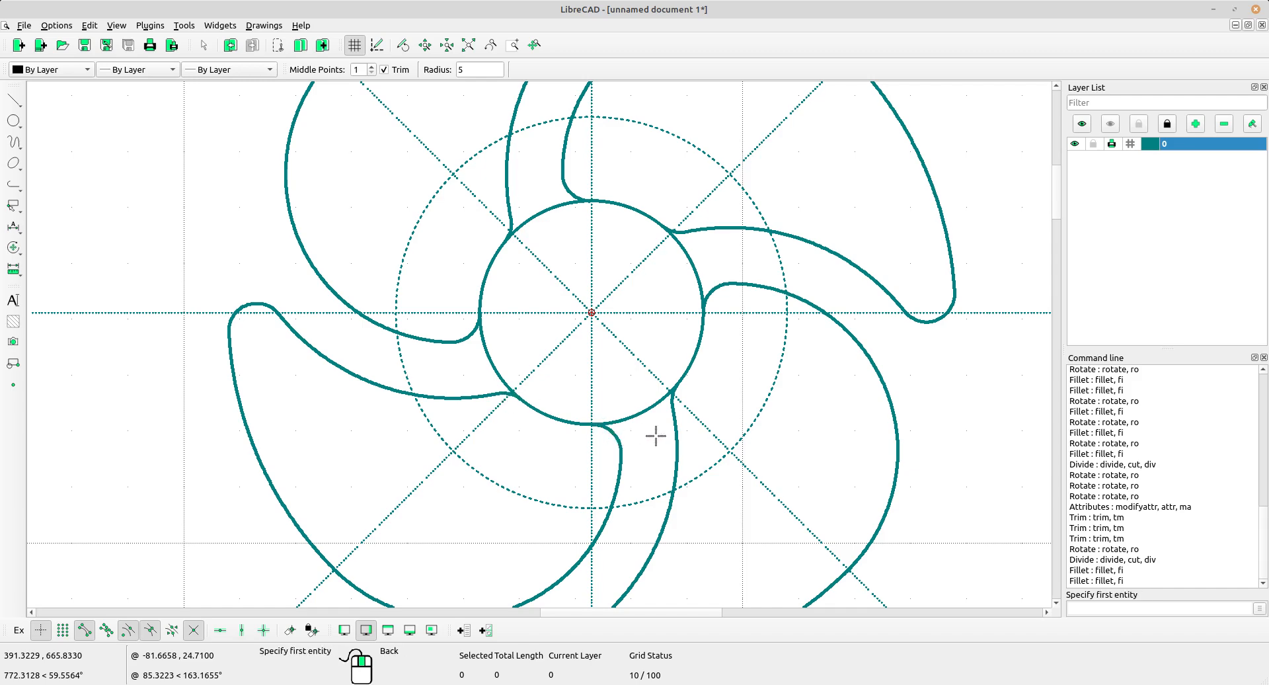
{"action": "scroll", "coordinate": [656, 436], "scroll_direction": "down", "scroll_amount": 3}
{"action": "middle_click_drag", "start_coordinate": [756, 485], "coordinate": [470, 442]}
{"action": "scroll", "coordinate": [467, 439], "scroll_direction": "down", "scroll_amount": 5}
{"action": "middle_click_drag", "start_coordinate": [598, 462], "coordinate": [432, 492]}
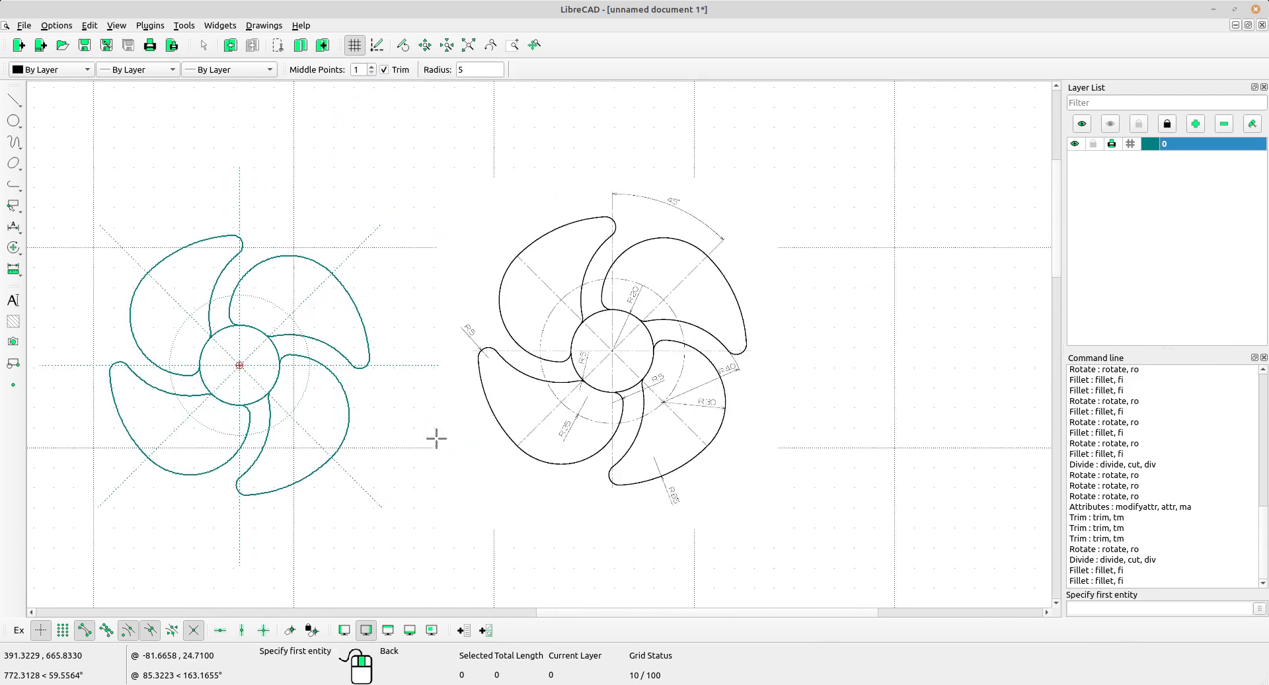
{"action": "right_click", "coordinate": [439, 398]}
Create a layer named dimension with dark red color, 0.30 mm width and the Dot (tiny) line type
{"action": "scroll", "coordinate": [245, 413], "scroll_direction": "up", "scroll_amount": 2}
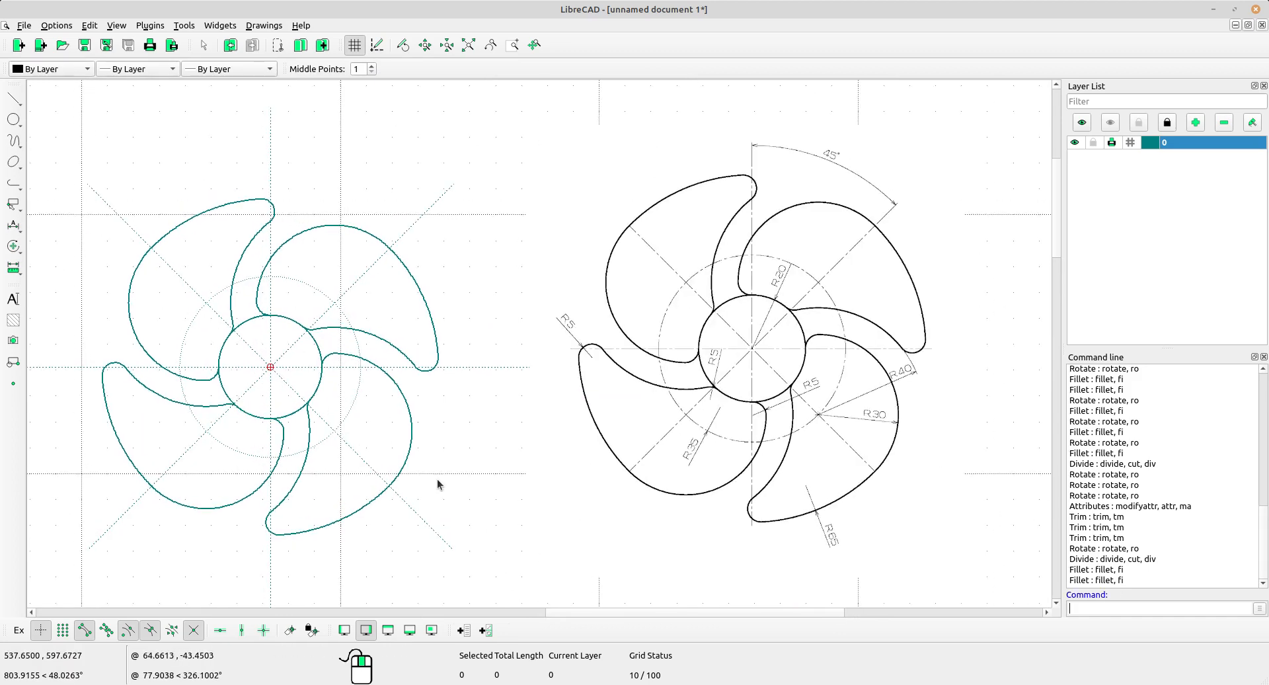
{"action": "middle_click_drag", "start_coordinate": [611, 481], "coordinate": [669, 451]}
{"action": "middle_click_drag", "start_coordinate": [830, 290], "coordinate": [721, 295]}
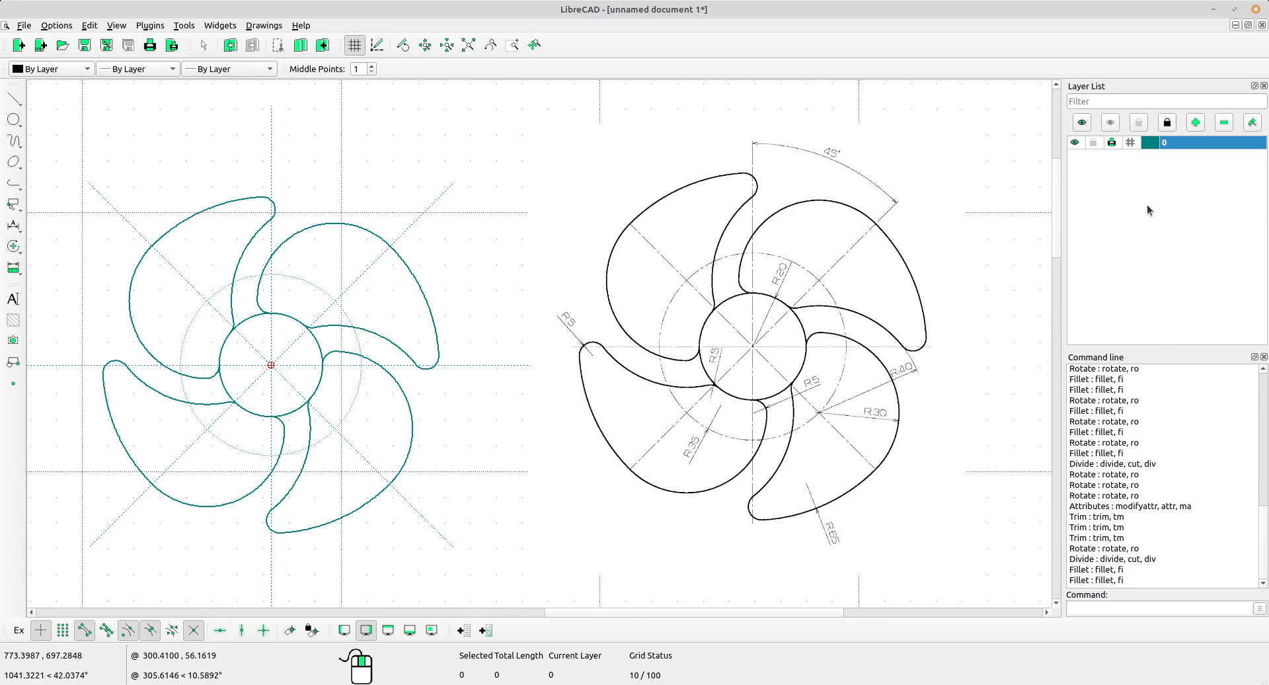
{"action": "left_click", "coordinate": [1196, 123]}
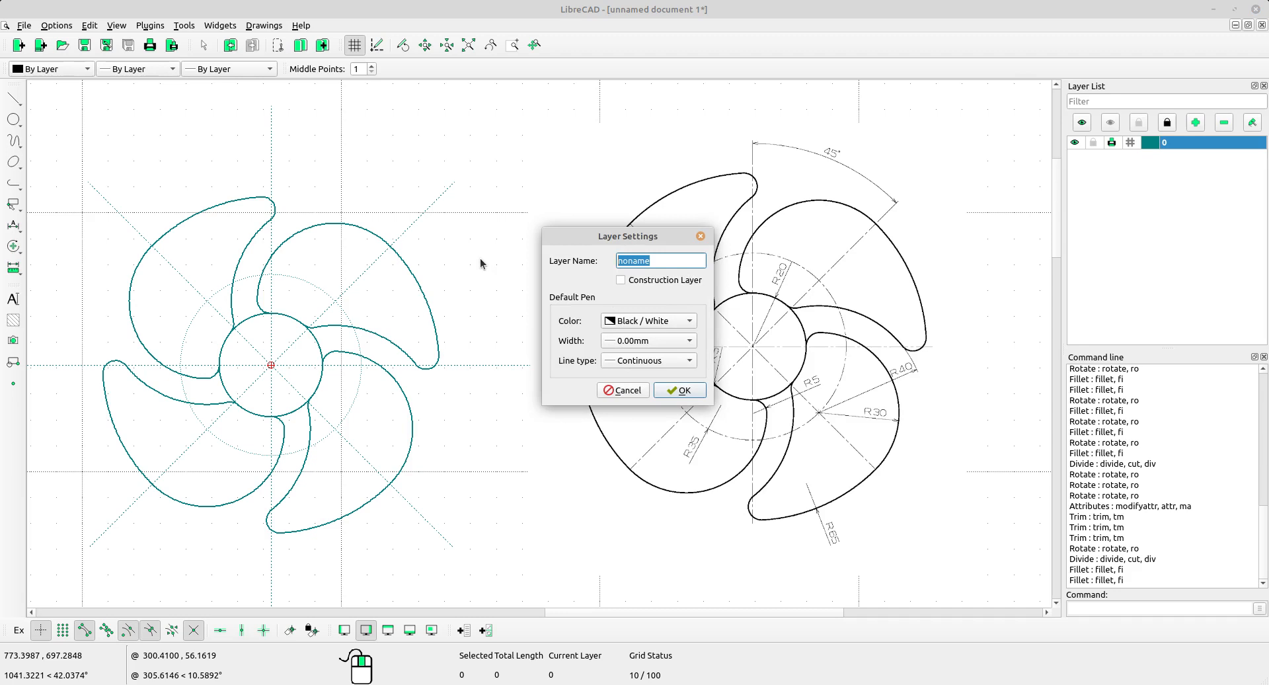
{"action": "type", "text": "dimensi"}
{"action": "left_click", "coordinate": [638, 326]}
{"action": "left_click", "coordinate": [688, 151]}
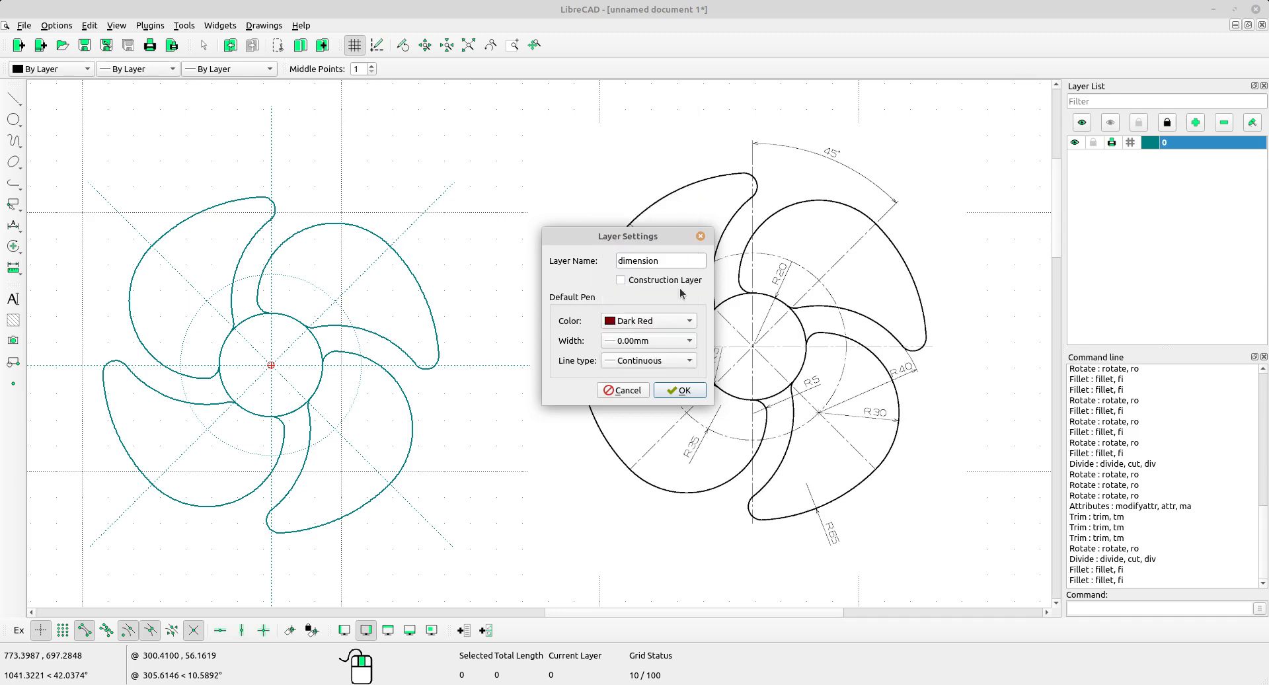
{"action": "left_click", "coordinate": [671, 343]}
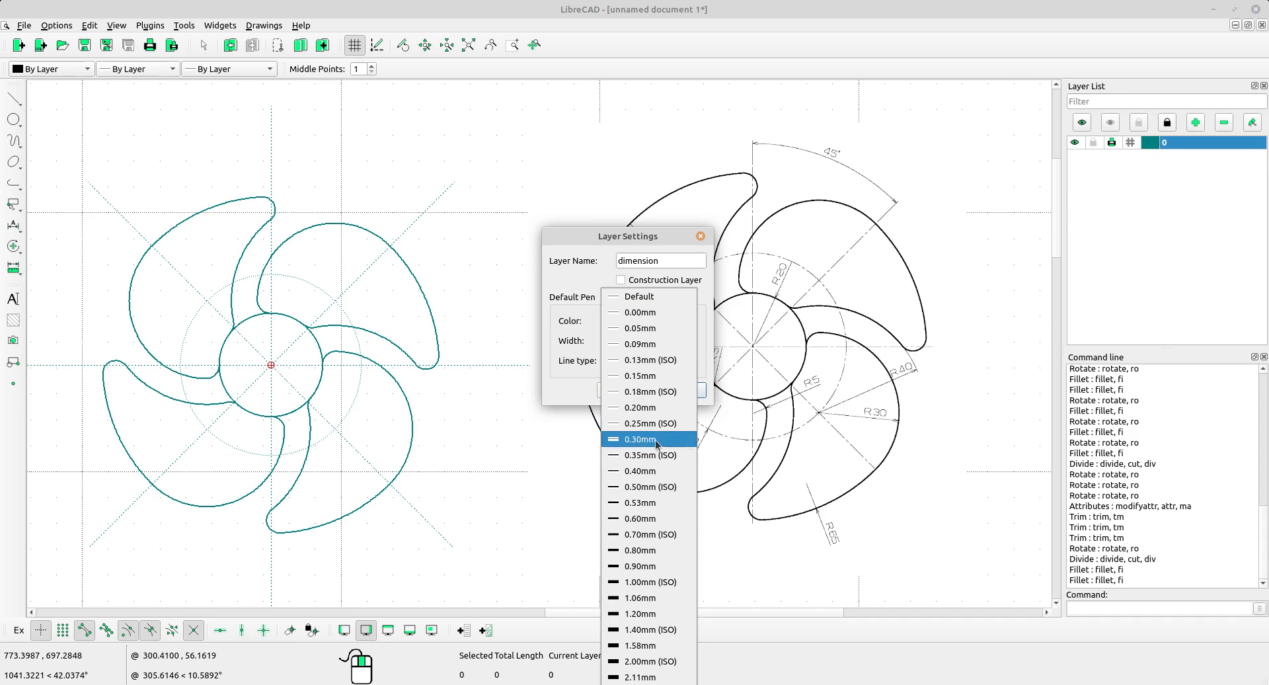
{"action": "left_click", "coordinate": [656, 439]}
{"action": "left_click", "coordinate": [662, 362]}
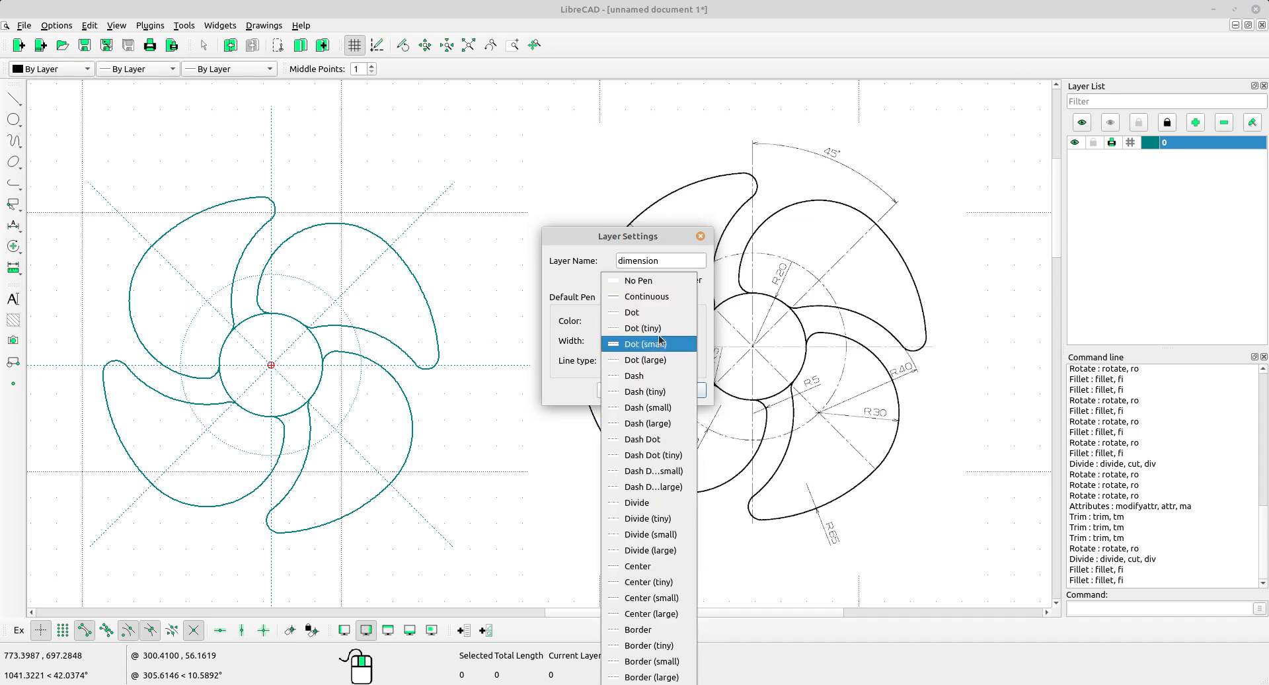
{"action": "left_click", "coordinate": [658, 327]}
{"action": "left_click", "coordinate": [679, 390]}
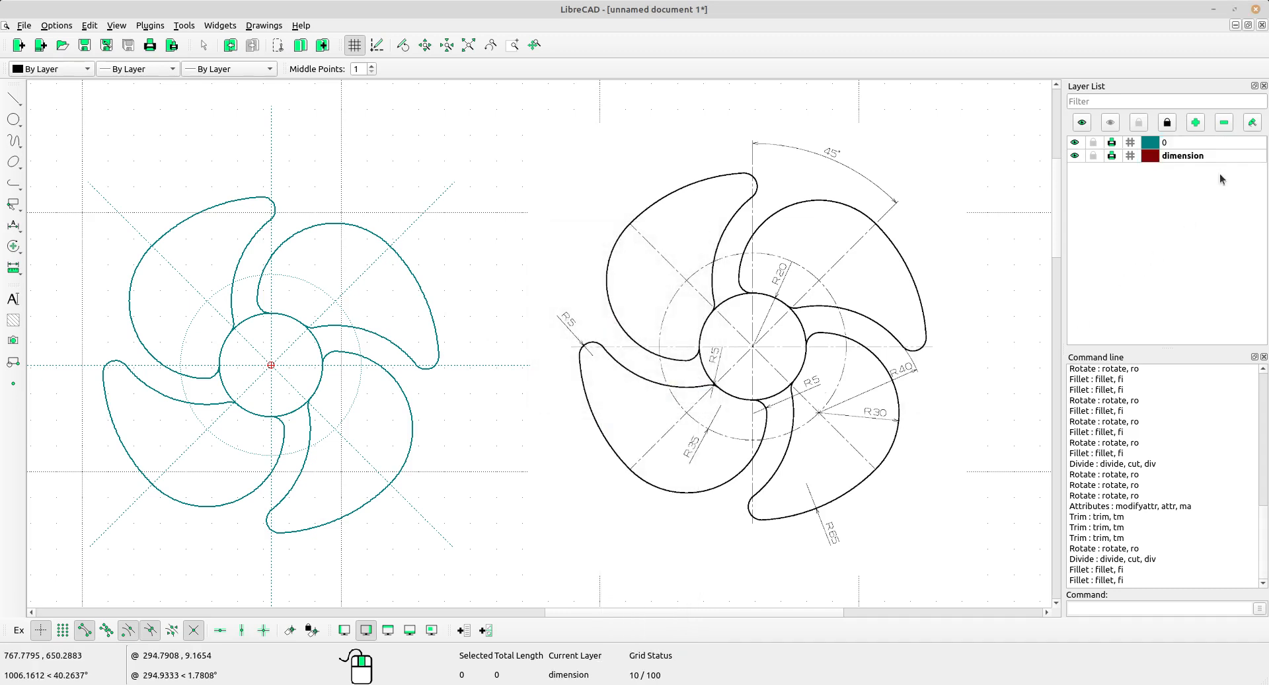
Add a radial dimension to the large outer arc of the lower-right blade and finish the dimension command
{"action": "scroll", "coordinate": [429, 387], "scroll_direction": "down", "scroll_amount": 3}
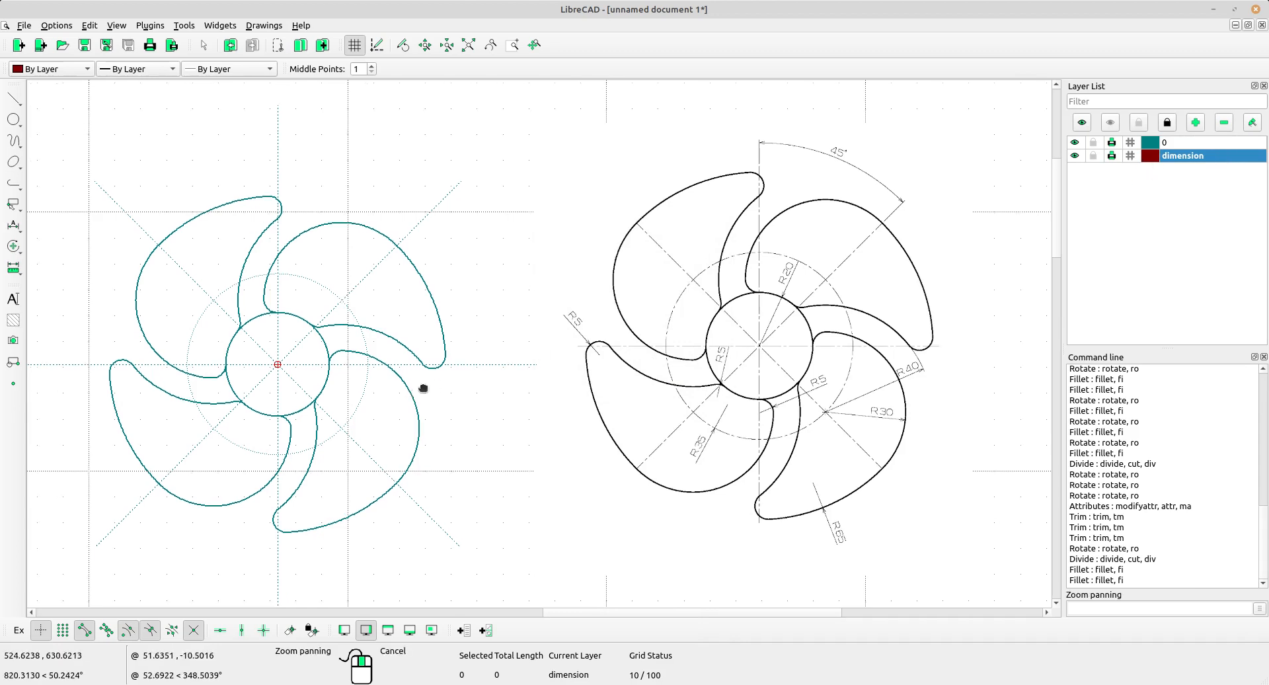
{"action": "middle_click_drag", "start_coordinate": [468, 381], "coordinate": [386, 354]}
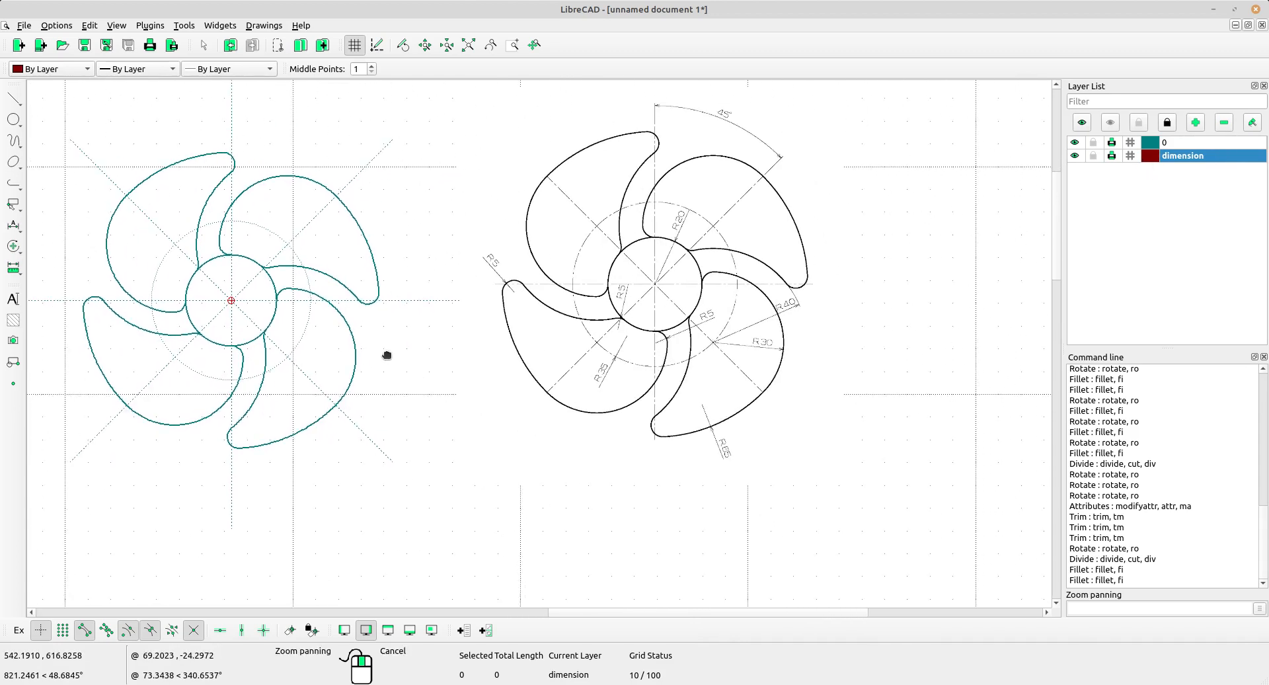
{"action": "left_click", "coordinate": [19, 227]}
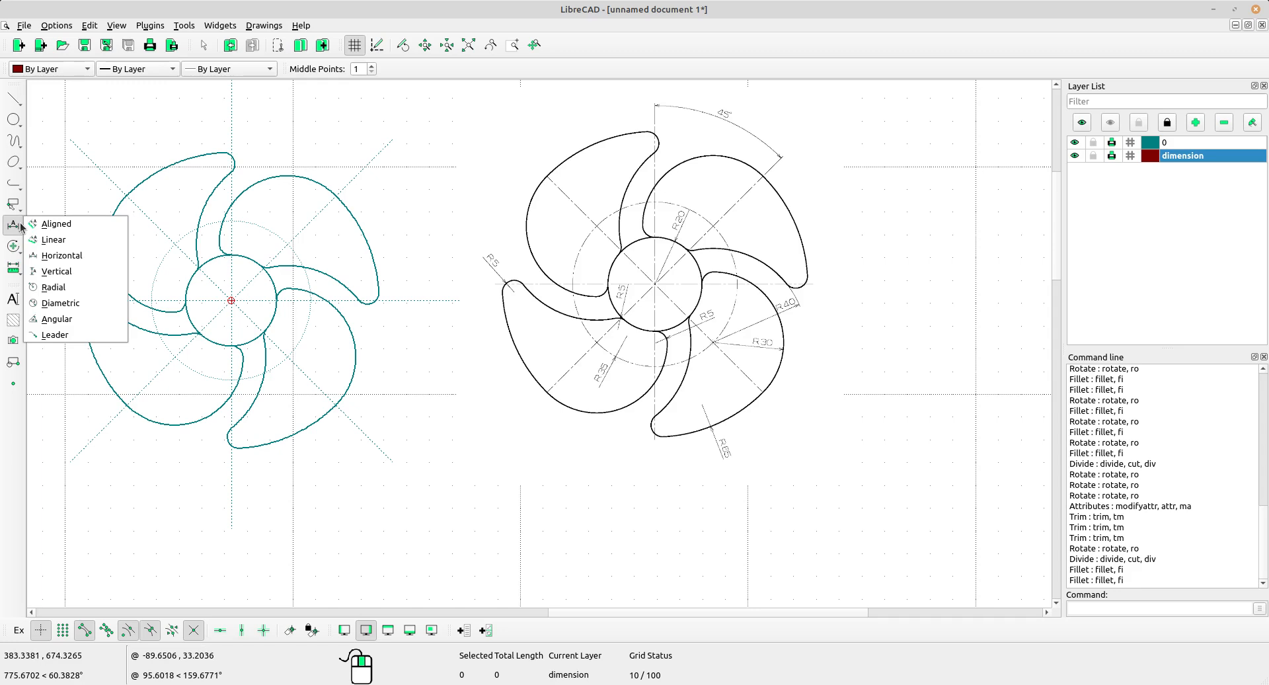
{"action": "left_click", "coordinate": [54, 287]}
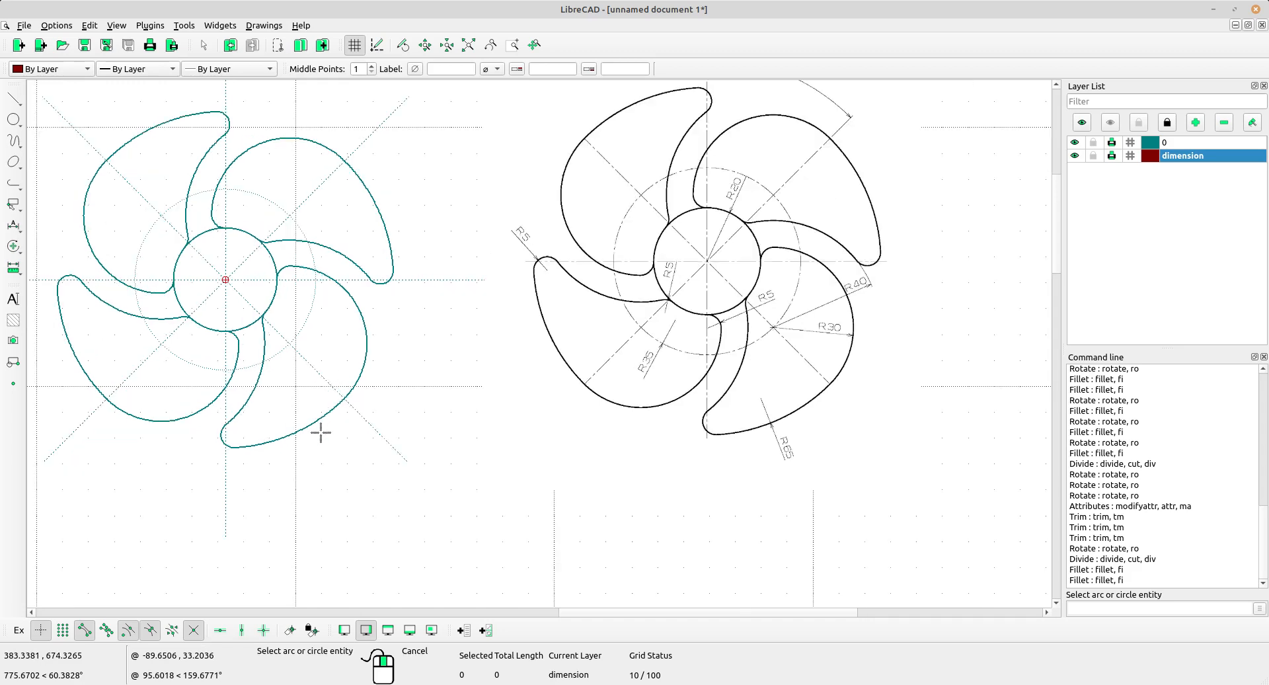
{"action": "scroll", "coordinate": [320, 431], "scroll_direction": "up", "scroll_amount": 3}
{"action": "left_click", "coordinate": [294, 435]}
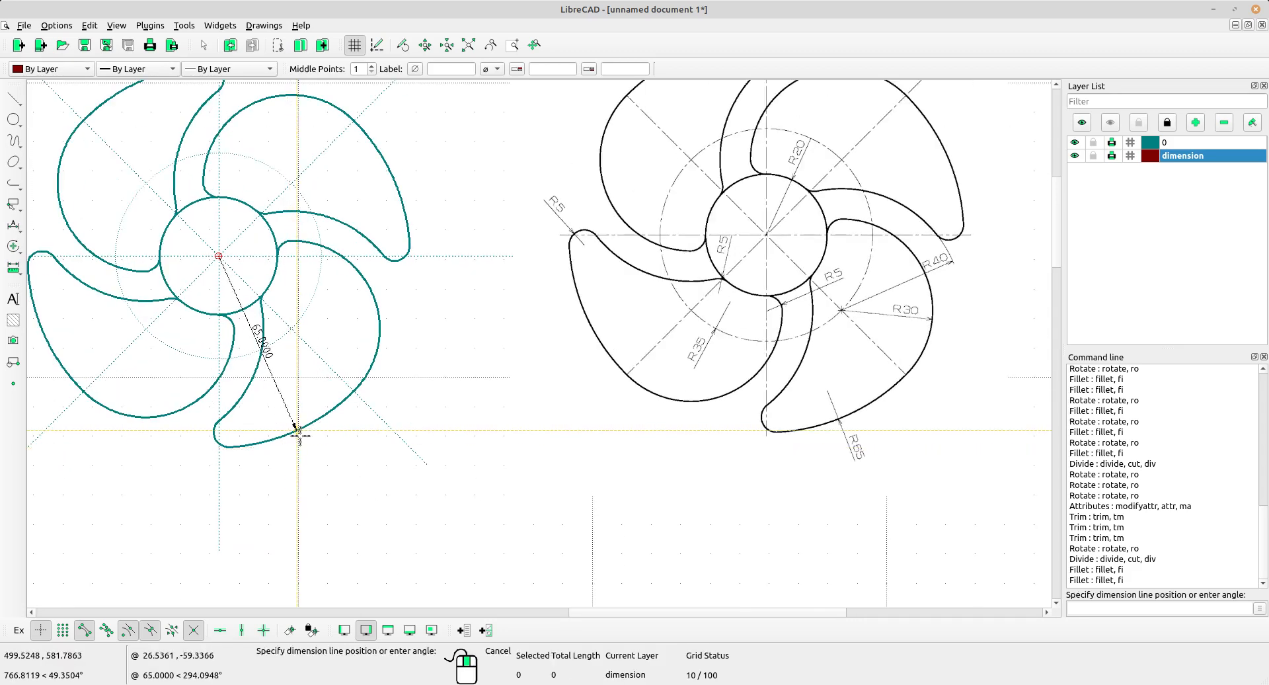
{"action": "left_click", "coordinate": [279, 443]}
{"action": "scroll", "coordinate": [334, 368], "scroll_direction": "up", "scroll_amount": 3}
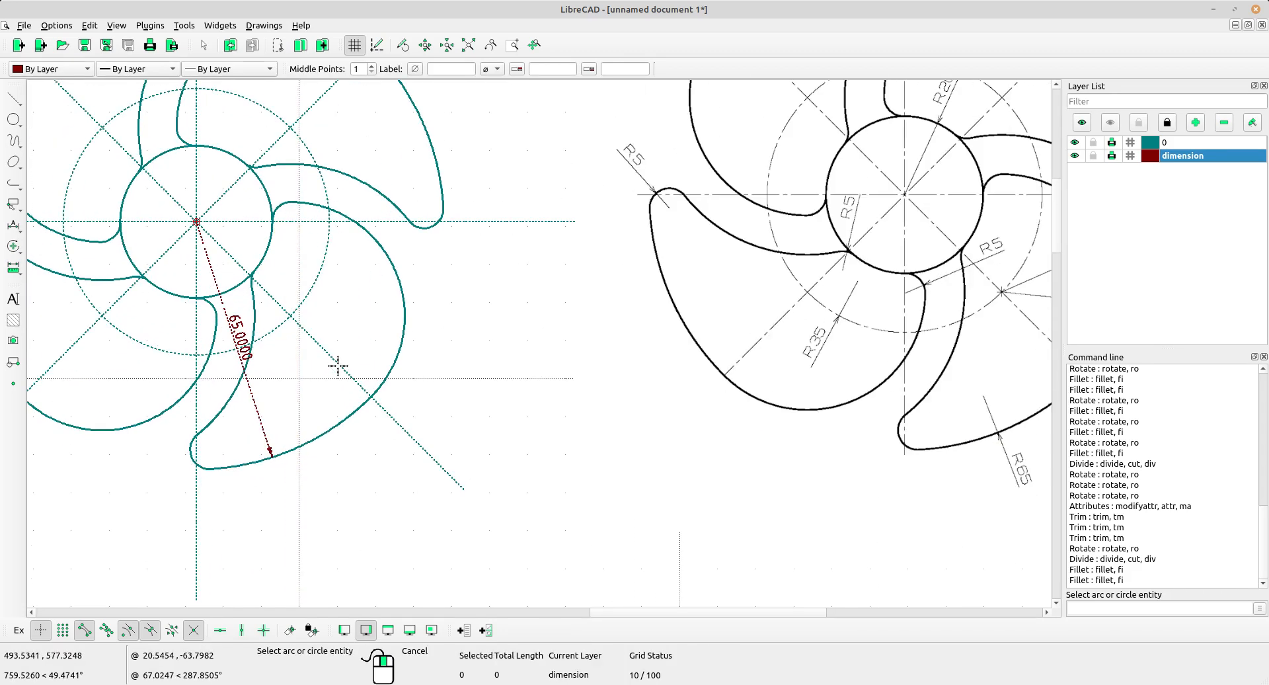
{"action": "scroll", "coordinate": [237, 359], "scroll_direction": "up", "scroll_amount": 2}
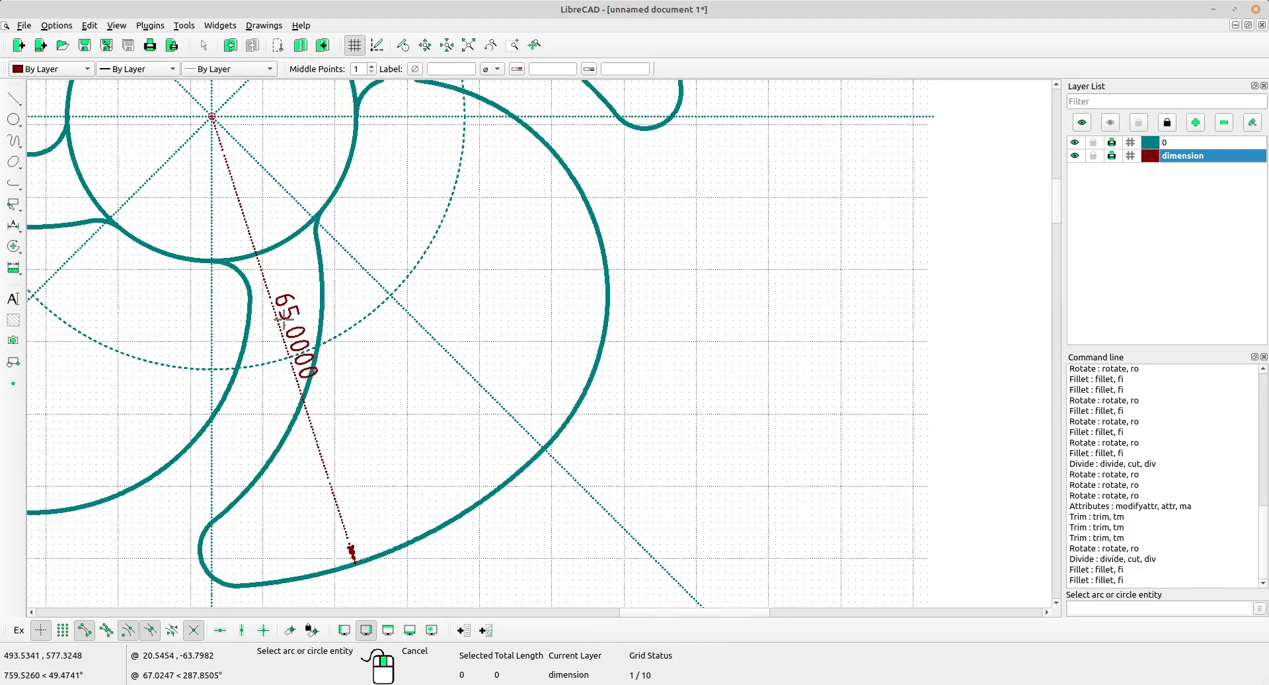
{"action": "scroll", "coordinate": [310, 324], "scroll_direction": "down", "scroll_amount": 3}
{"action": "scroll", "coordinate": [386, 339], "scroll_direction": "up", "scroll_amount": 1}
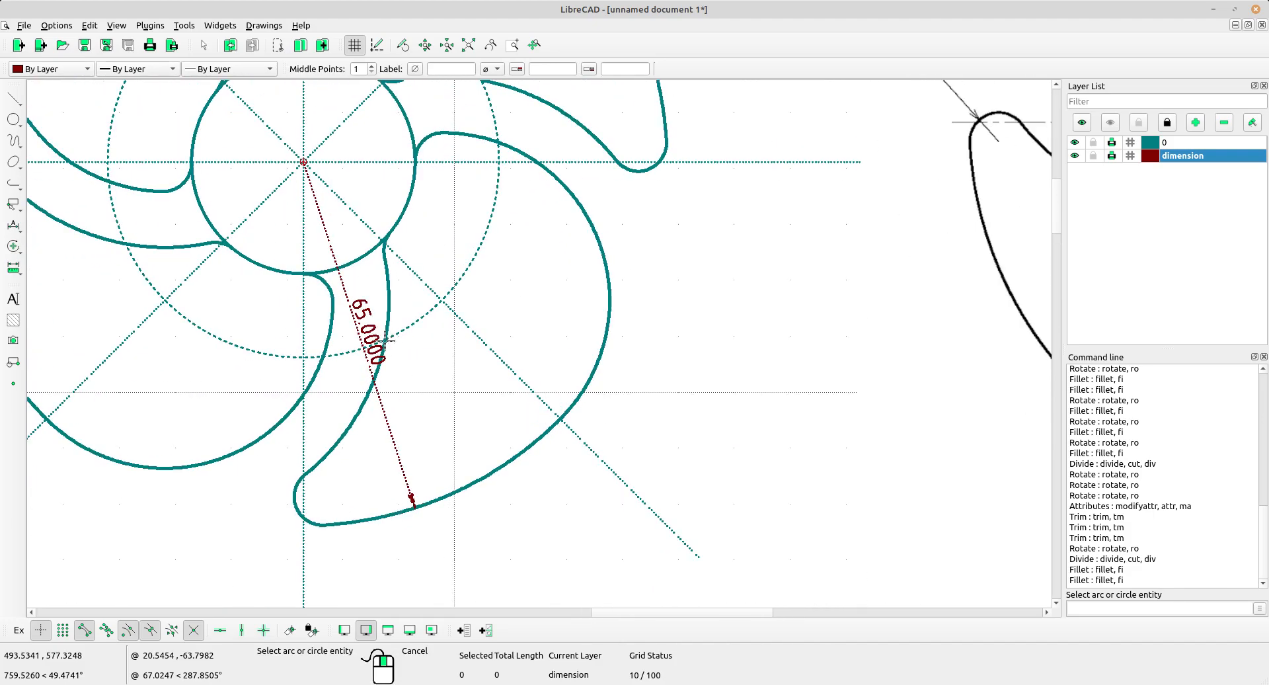
{"action": "scroll", "coordinate": [375, 329], "scroll_direction": "up", "scroll_amount": 2}
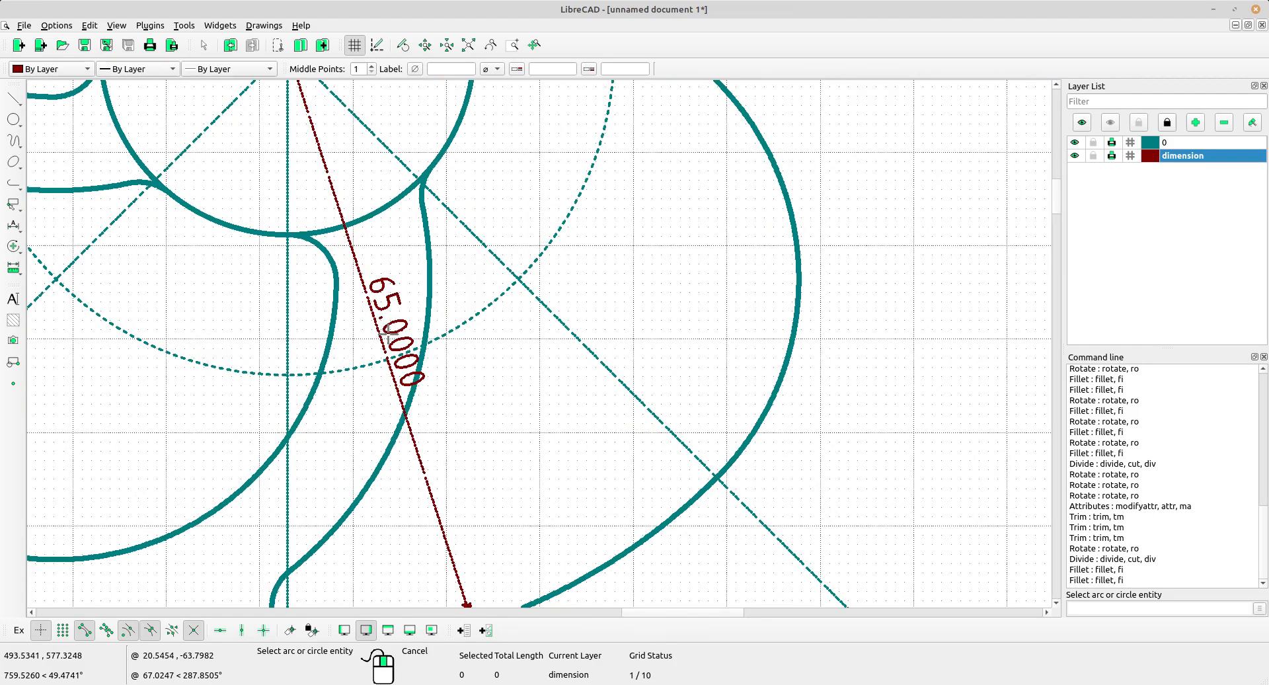
{"action": "right_click", "coordinate": [449, 345]}
Set the drawing's linear dimension precision to two decimals (0.00)
{"action": "left_click", "coordinate": [56, 25]}
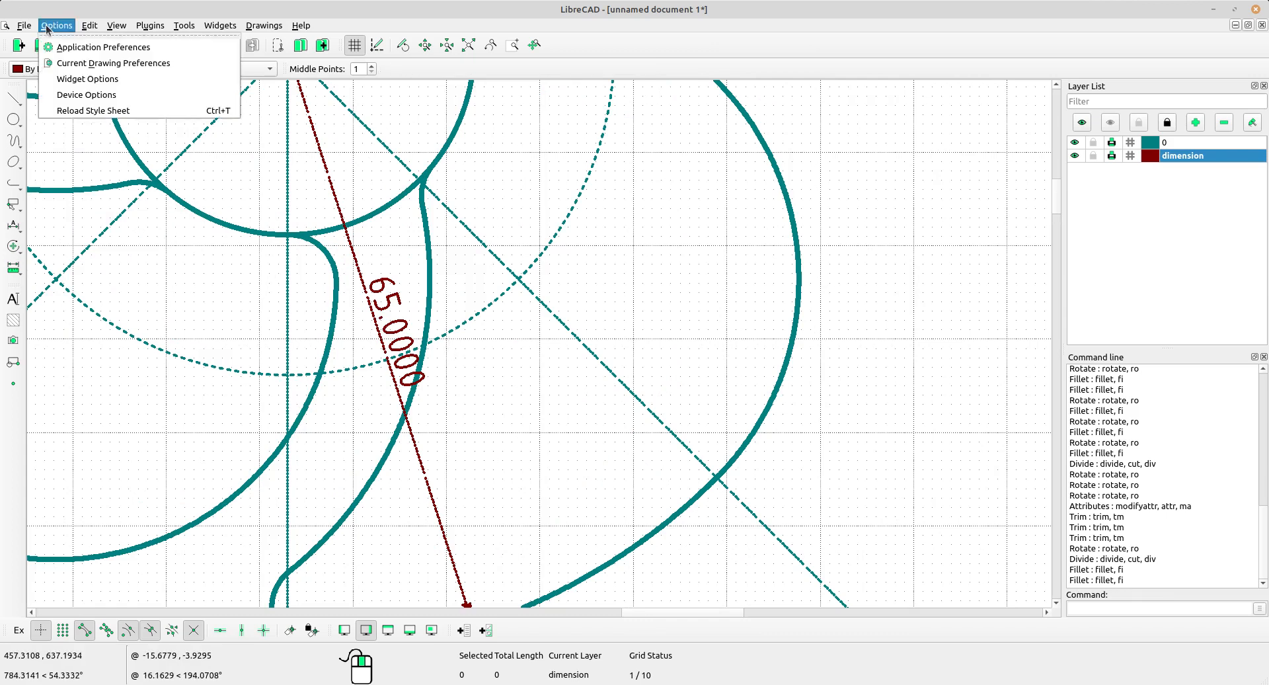
{"action": "left_click", "coordinate": [83, 64]}
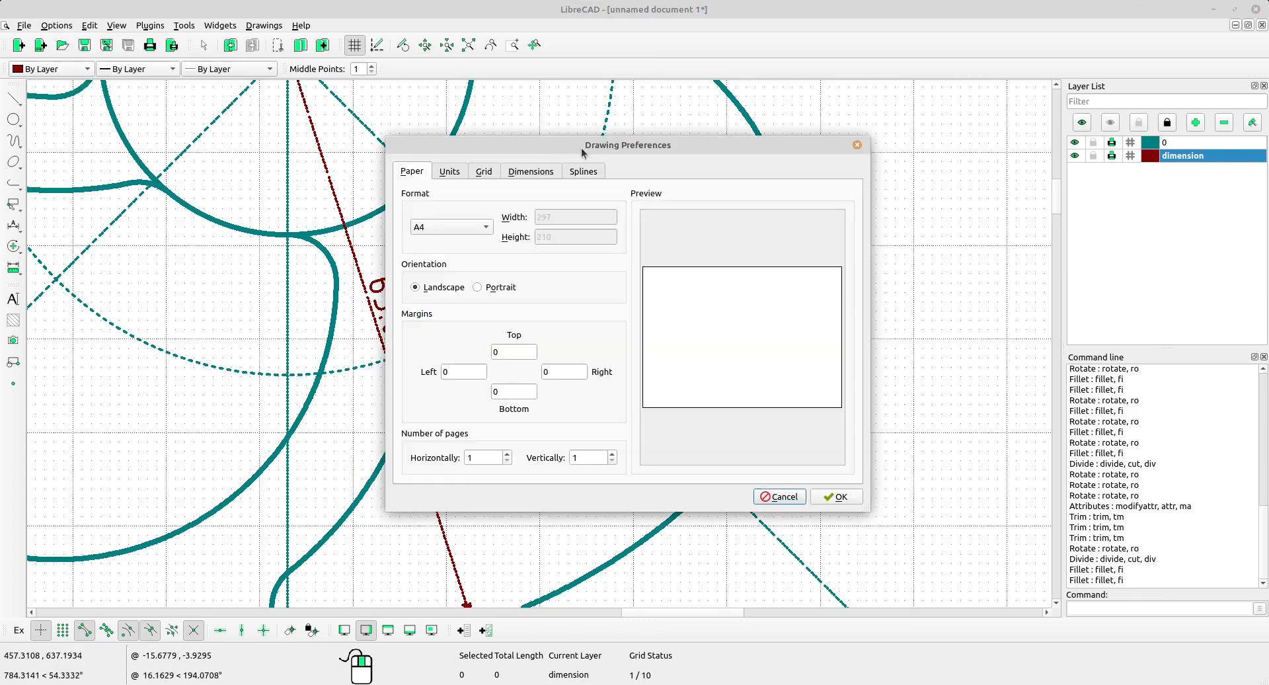
{"action": "left_click_drag", "start_coordinate": [581, 151], "coordinate": [717, 145]}
{"action": "left_click", "coordinate": [673, 171]}
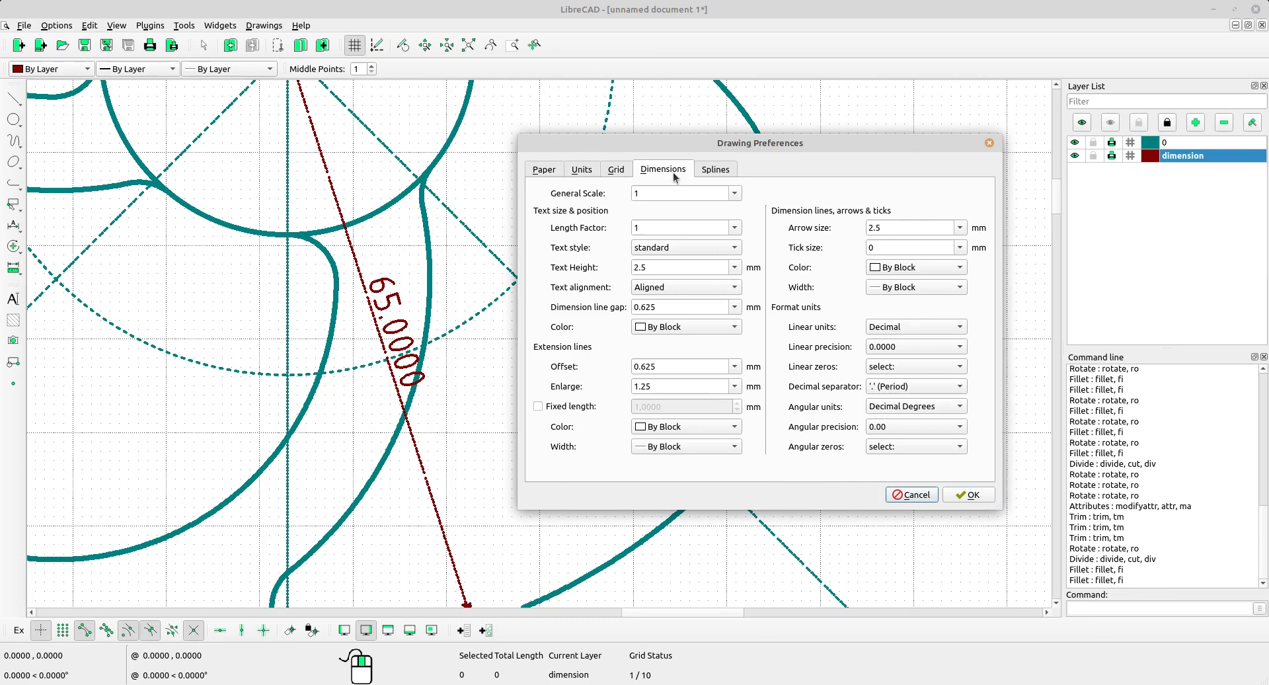
{"action": "left_click", "coordinate": [899, 347]}
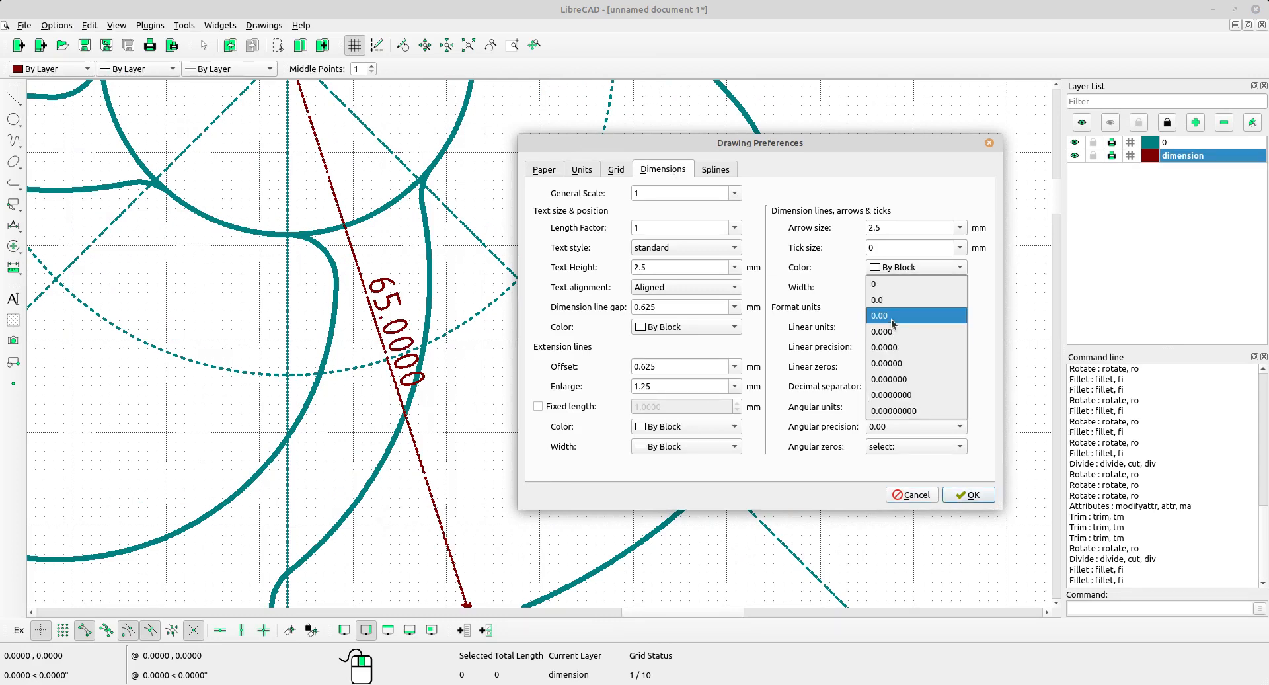
{"action": "left_click", "coordinate": [893, 317]}
{"action": "left_click", "coordinate": [969, 494]}
Add a radial dimension to the tip fillet of the upper-right blade, placing its text just outside the tip
{"action": "scroll", "coordinate": [751, 405], "scroll_direction": "down", "scroll_amount": 5}
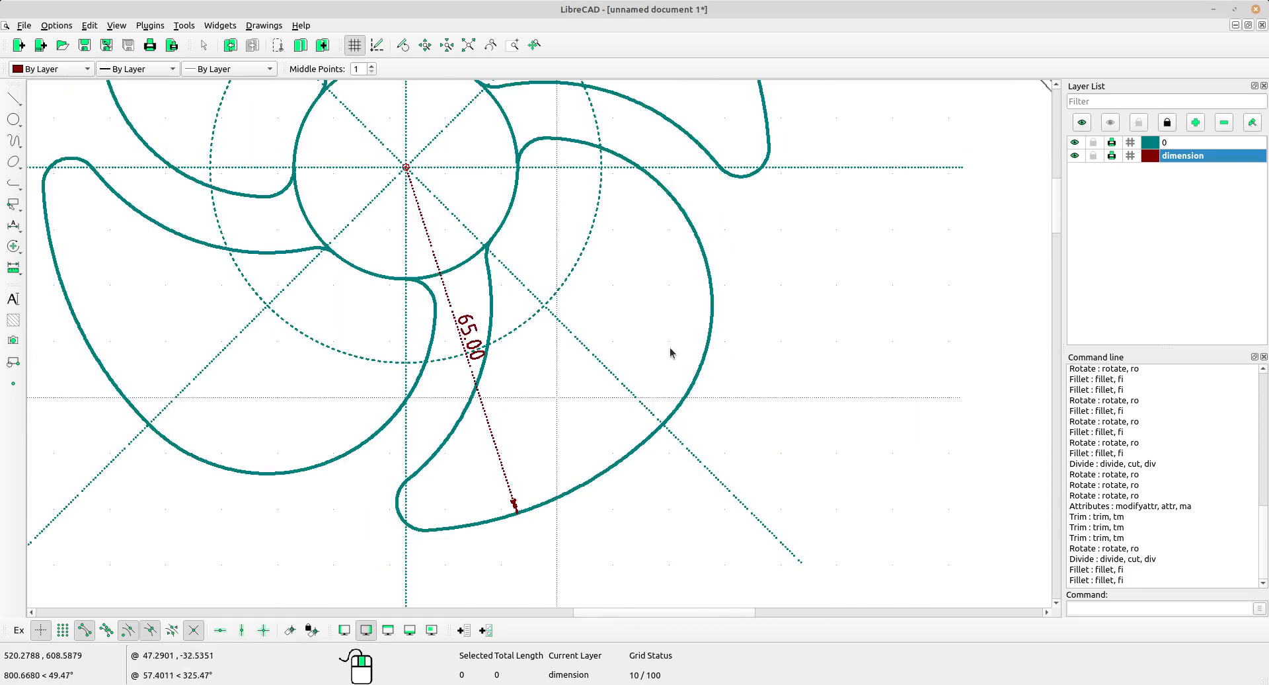
{"action": "left_click", "coordinate": [13, 228]}
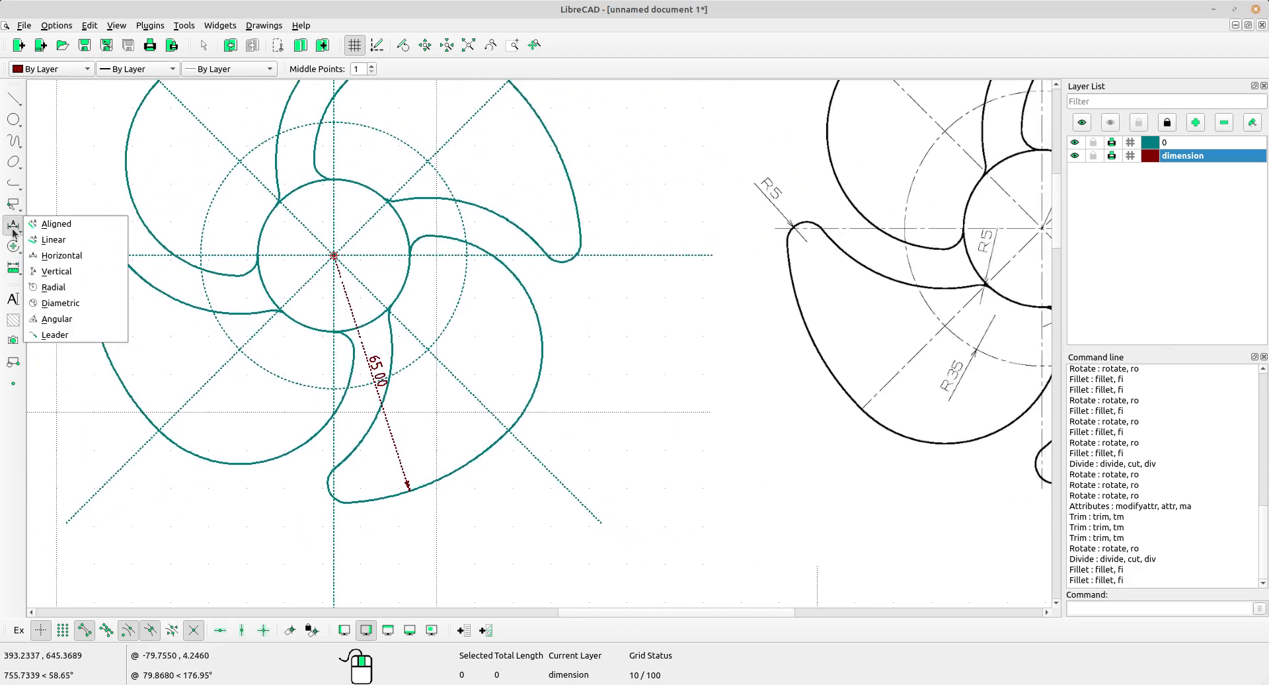
{"action": "left_click", "coordinate": [55, 288]}
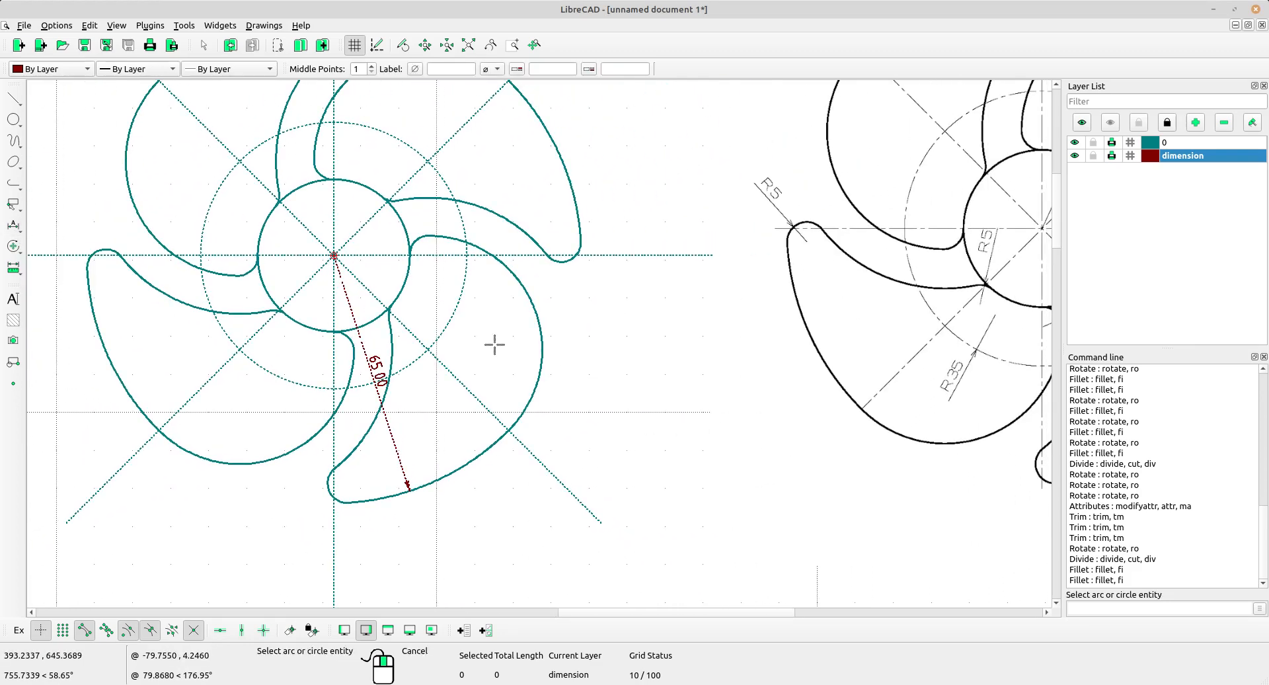
{"action": "scroll", "coordinate": [494, 343], "scroll_direction": "down", "scroll_amount": 2}
{"action": "scroll", "coordinate": [419, 377], "scroll_direction": "up", "scroll_amount": 2}
{"action": "left_click", "coordinate": [432, 304]}
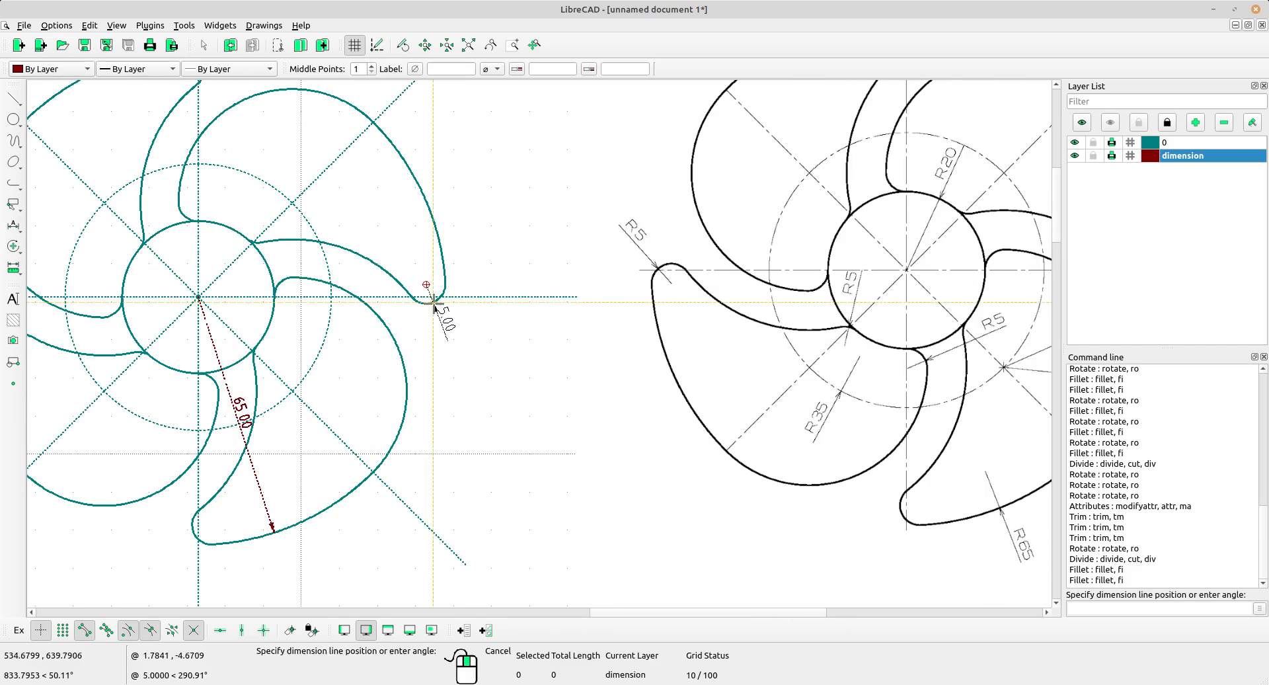
{"action": "left_click", "coordinate": [440, 317]}
{"action": "middle_click_drag", "start_coordinate": [493, 286], "coordinate": [476, 354]}
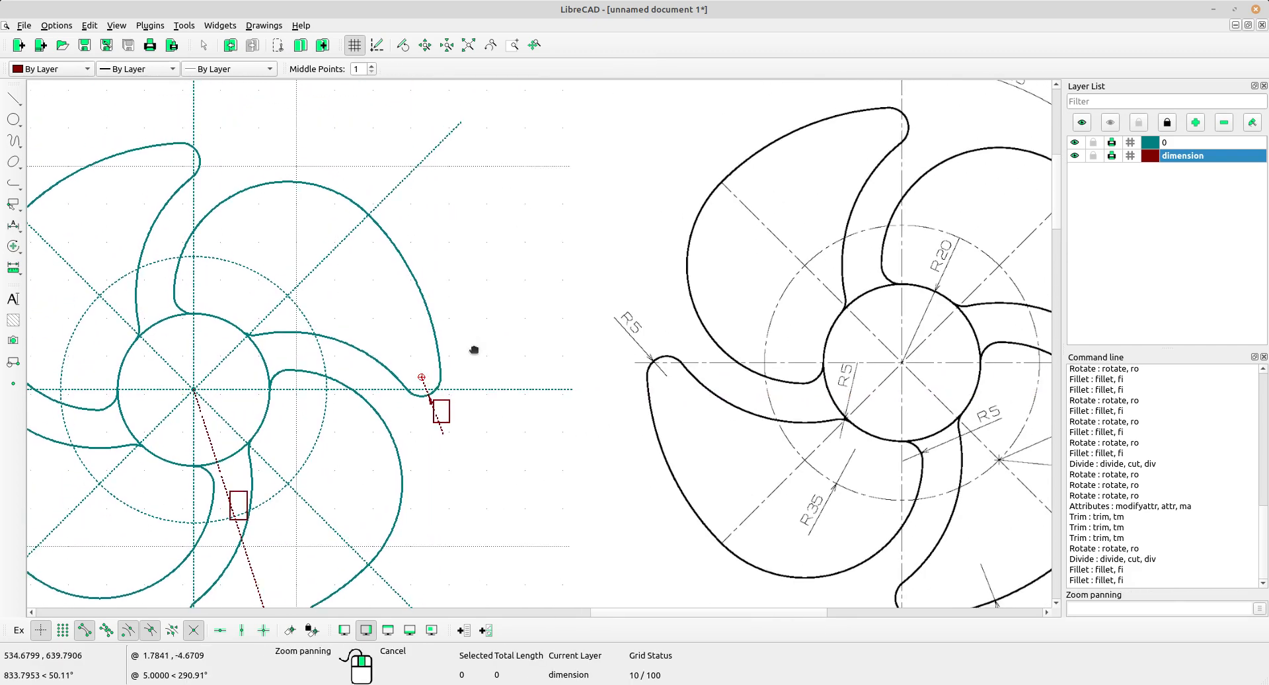
Add radial dimensions to the central hub circle and the dashed circle around it, placing both texts inside the circles
{"action": "left_click", "coordinate": [226, 320]}
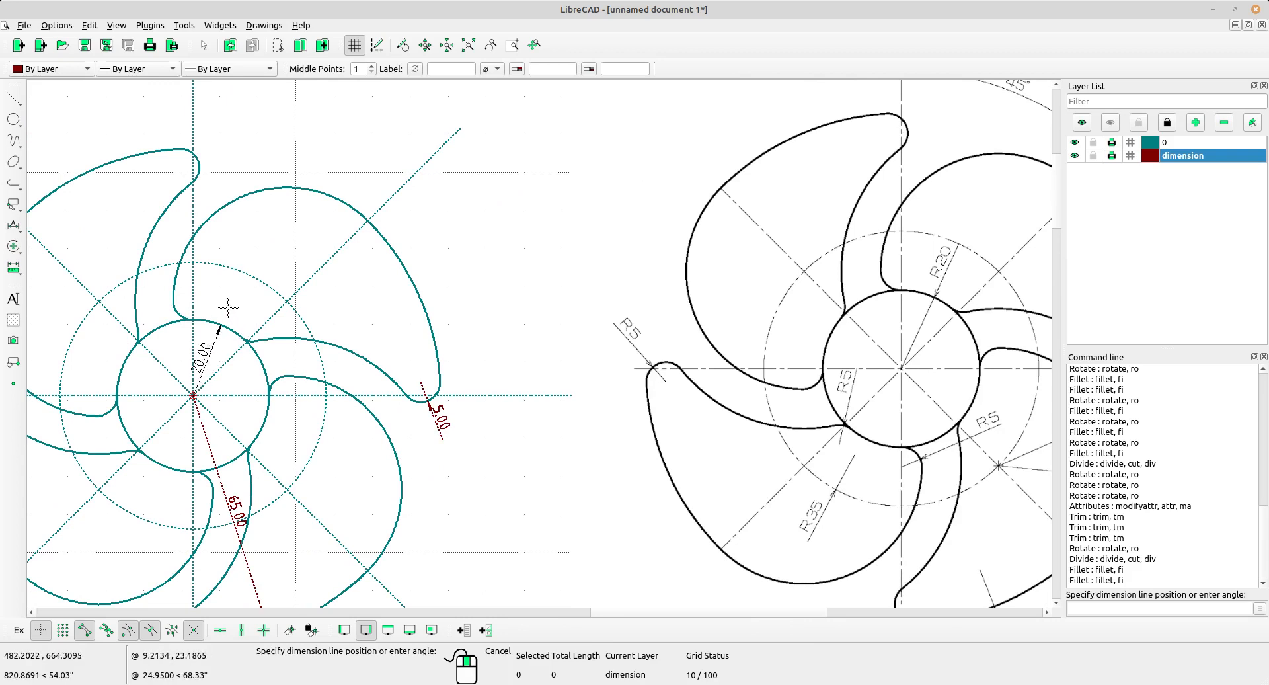
{"action": "left_click", "coordinate": [229, 308]}
{"action": "left_click", "coordinate": [244, 276]}
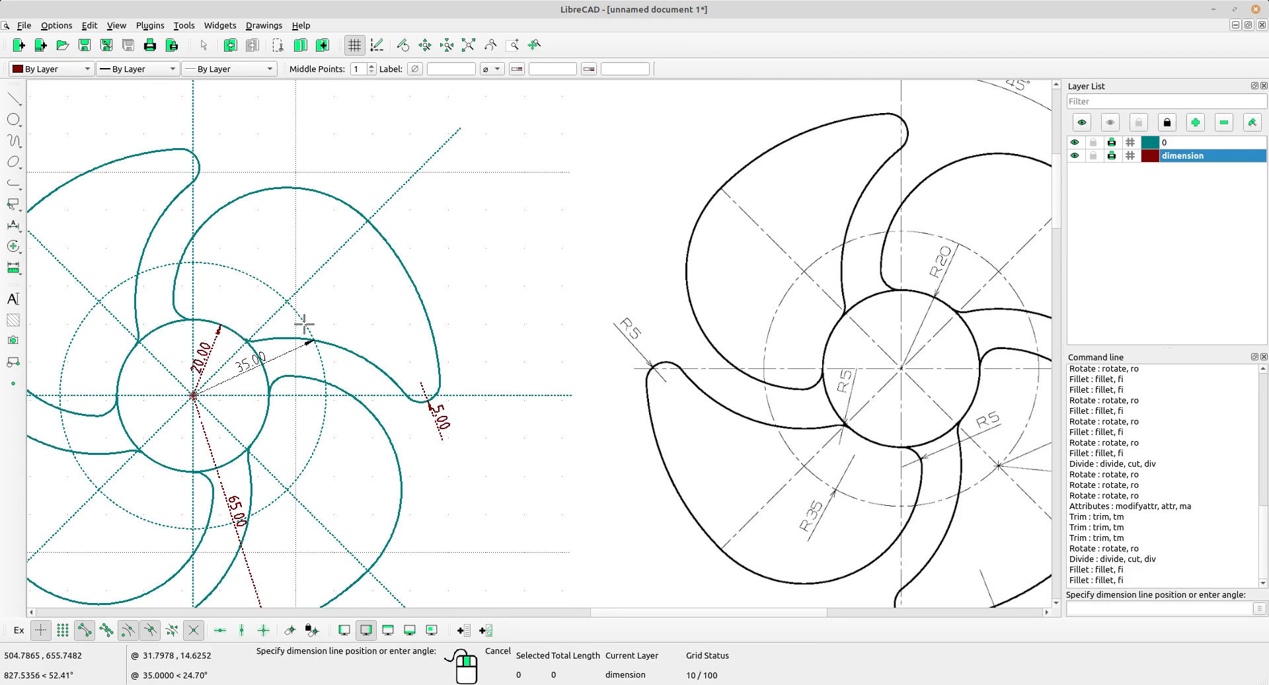
{"action": "left_click", "coordinate": [329, 359]}
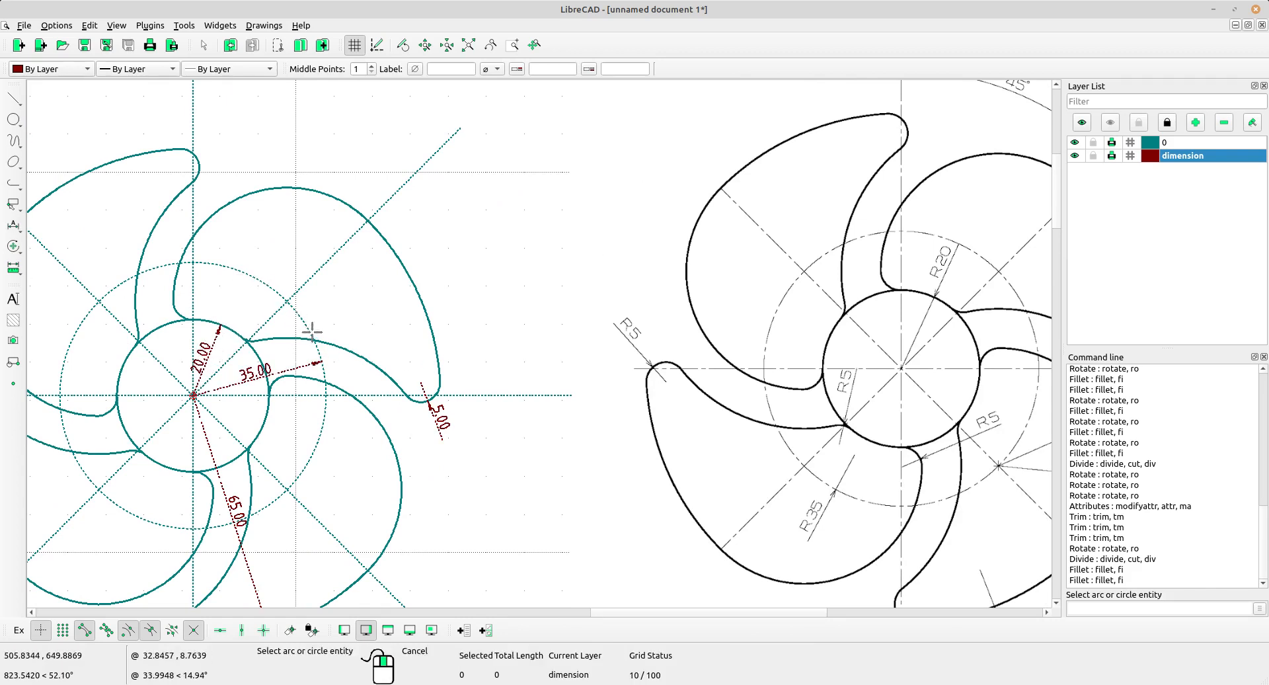
Add radial dimensions to the lower-right blade's rounded outer arc and the upper-right blade's lower edge arc, and finish the dimension command
{"action": "scroll", "coordinate": [407, 362], "scroll_direction": "down", "scroll_amount": 3}
{"action": "mouse_move", "coordinate": [324, 376]}
{"action": "middle_mouse_down"}
{"action": "mouse_move", "coordinate": [266, 380]}
{"action": "mouse_move", "coordinate": [332, 371]}
{"action": "middle_mouse_up"}
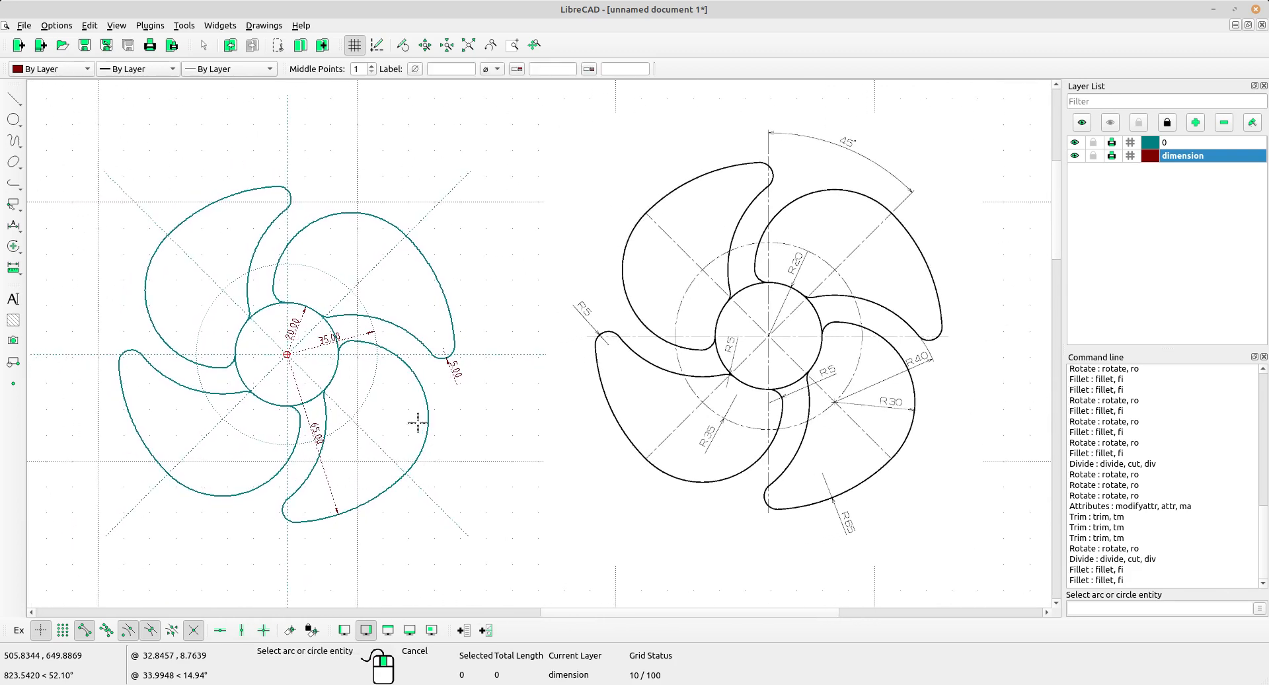
{"action": "scroll", "coordinate": [410, 390], "scroll_direction": "up", "scroll_amount": 3}
{"action": "left_click", "coordinate": [412, 344]}
{"action": "left_click", "coordinate": [430, 357]}
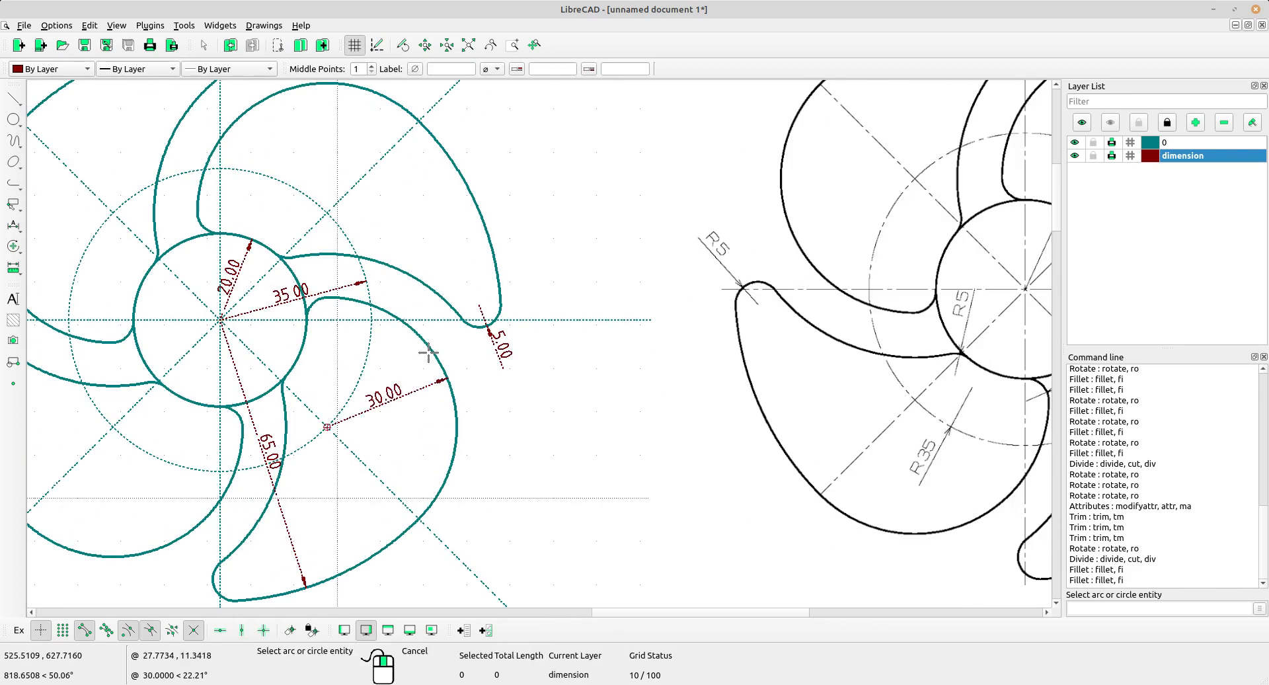
{"action": "left_click", "coordinate": [430, 296]}
{"action": "left_click", "coordinate": [431, 298]}
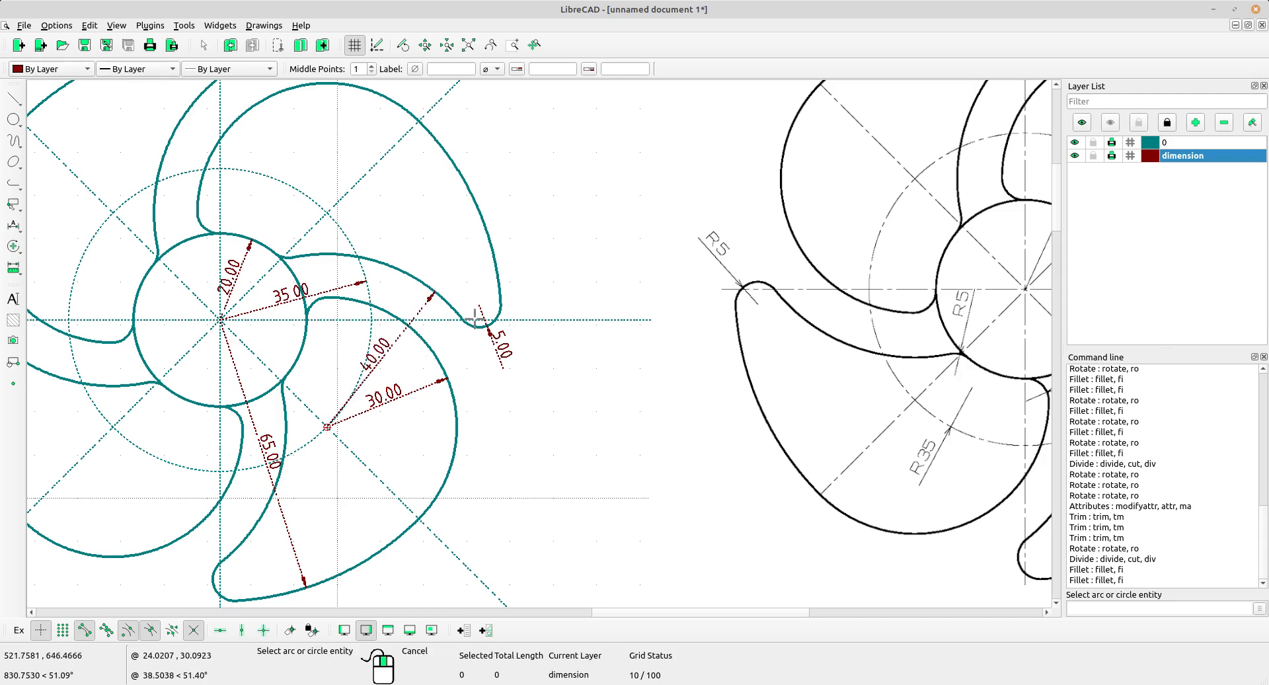
{"action": "scroll", "coordinate": [491, 335], "scroll_direction": "down", "scroll_amount": 3}
{"action": "right_click", "coordinate": [566, 268]}
Add an angular dimension between the vertical centre line and the upper-right diagonal line, with its arc outside the blades
{"action": "scroll", "coordinate": [564, 284], "scroll_direction": "down", "scroll_amount": 2}
{"action": "middle_click_drag", "start_coordinate": [560, 343], "coordinate": [490, 383]}
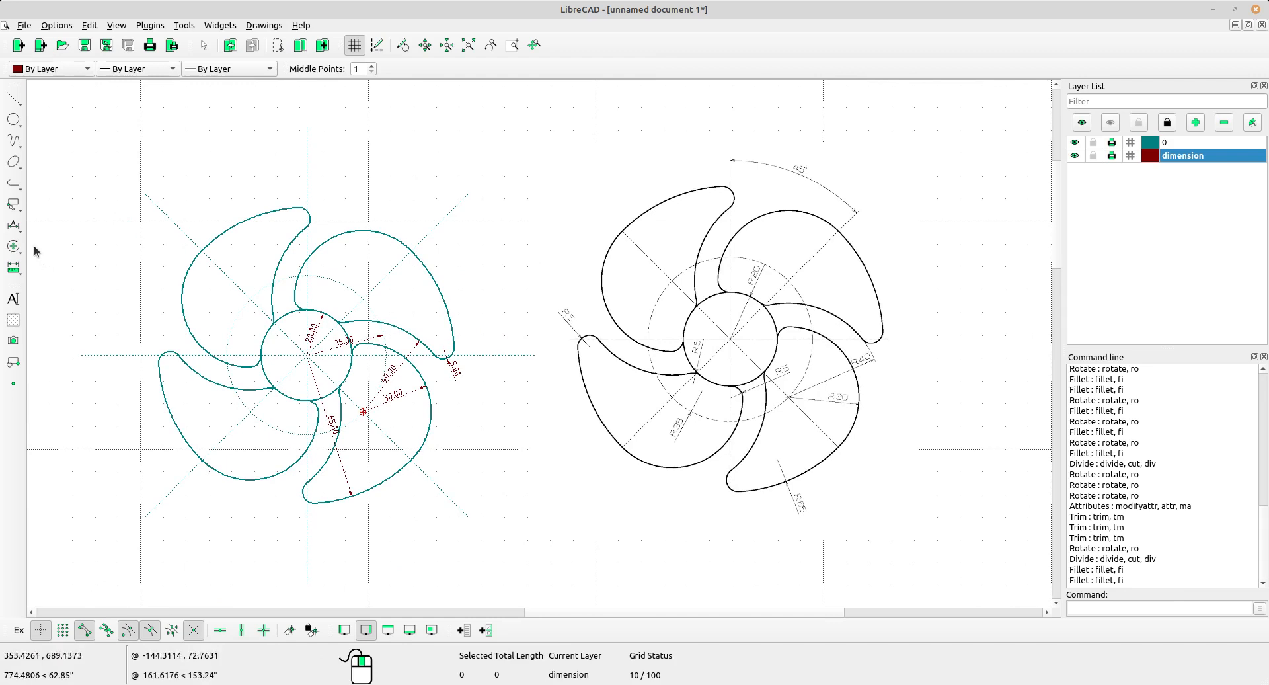
{"action": "left_click", "coordinate": [19, 233]}
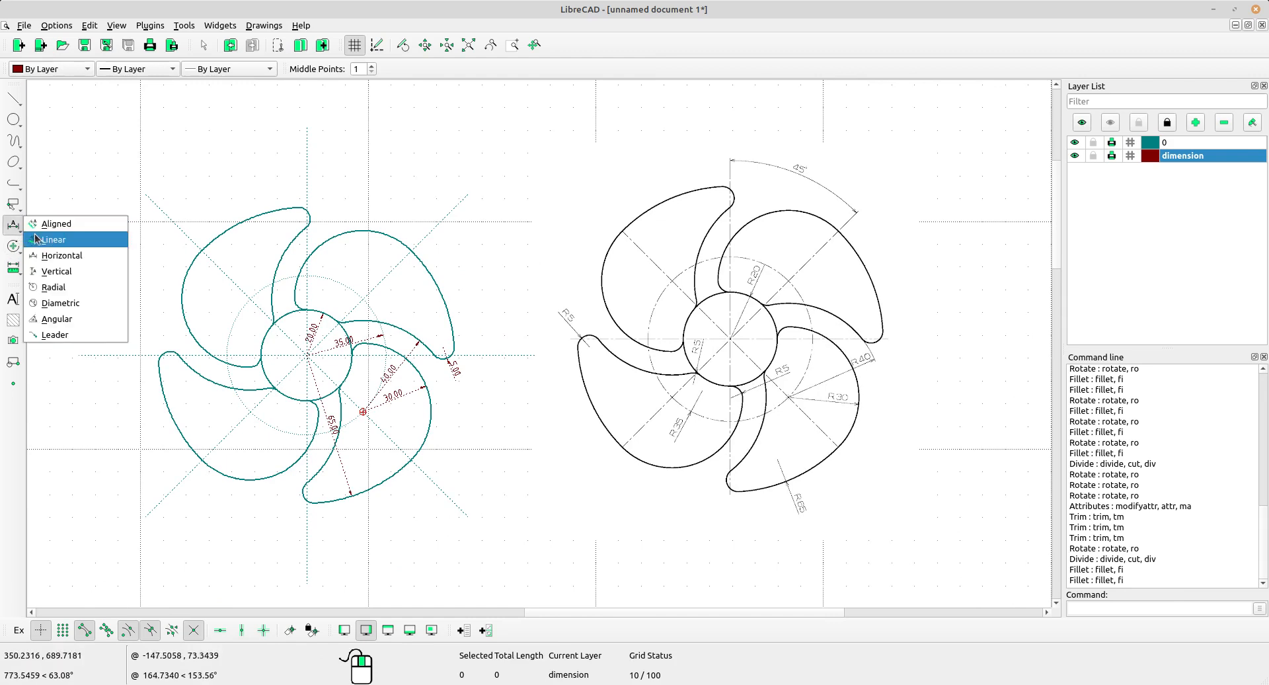
{"action": "left_click", "coordinate": [75, 316]}
{"action": "scroll", "coordinate": [456, 241], "scroll_direction": "up", "scroll_amount": 2}
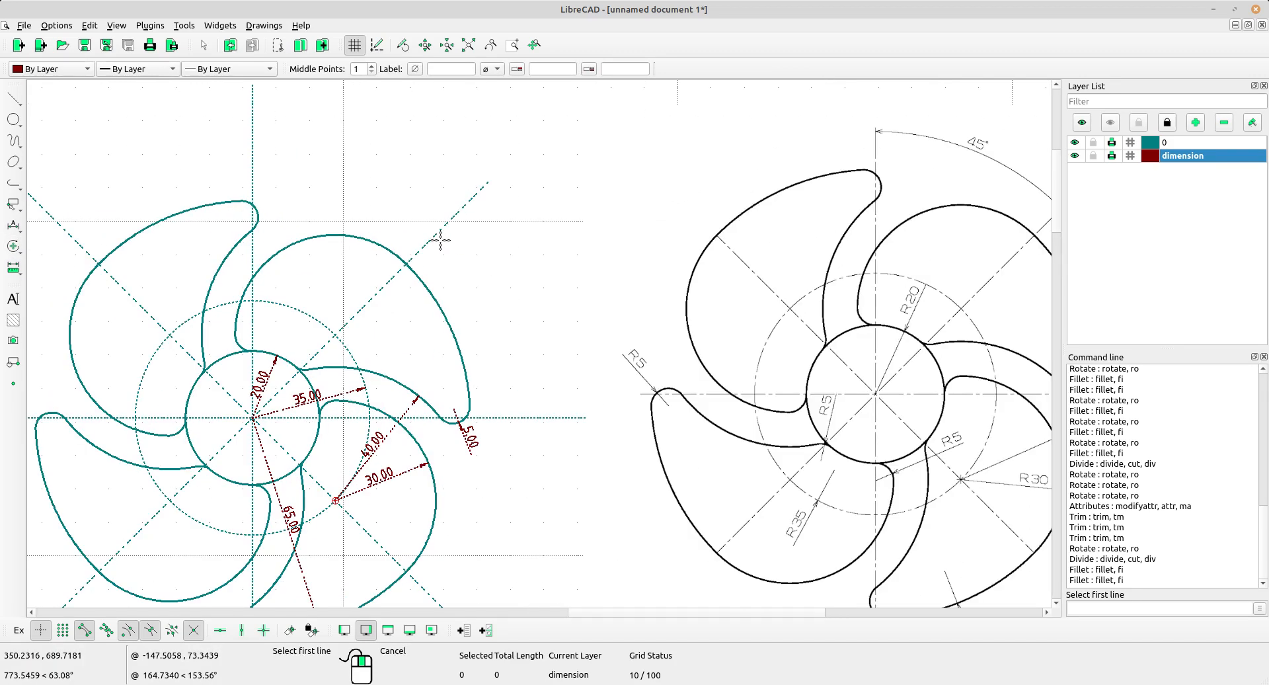
{"action": "left_click", "coordinate": [251, 162]}
{"action": "left_click", "coordinate": [442, 202]}
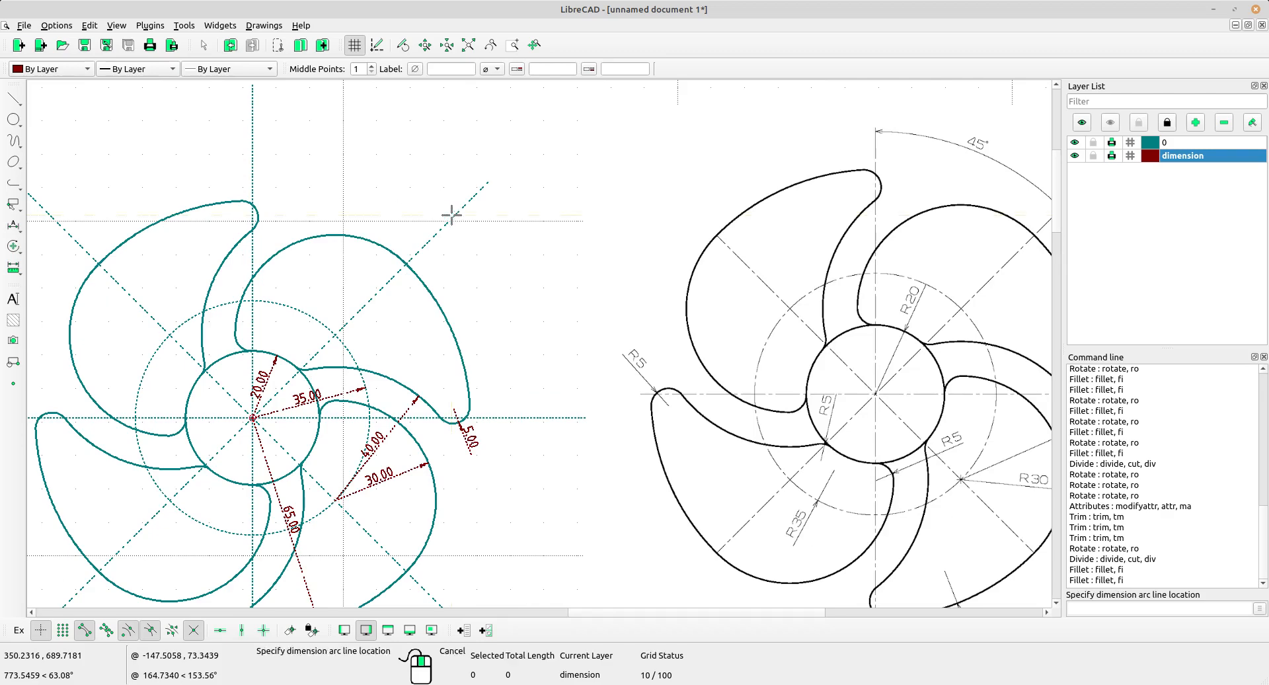
{"action": "left_click", "coordinate": [430, 149]}
{"action": "scroll", "coordinate": [462, 199], "scroll_direction": "down", "scroll_amount": 3}
{"action": "key", "text": "Escape"}
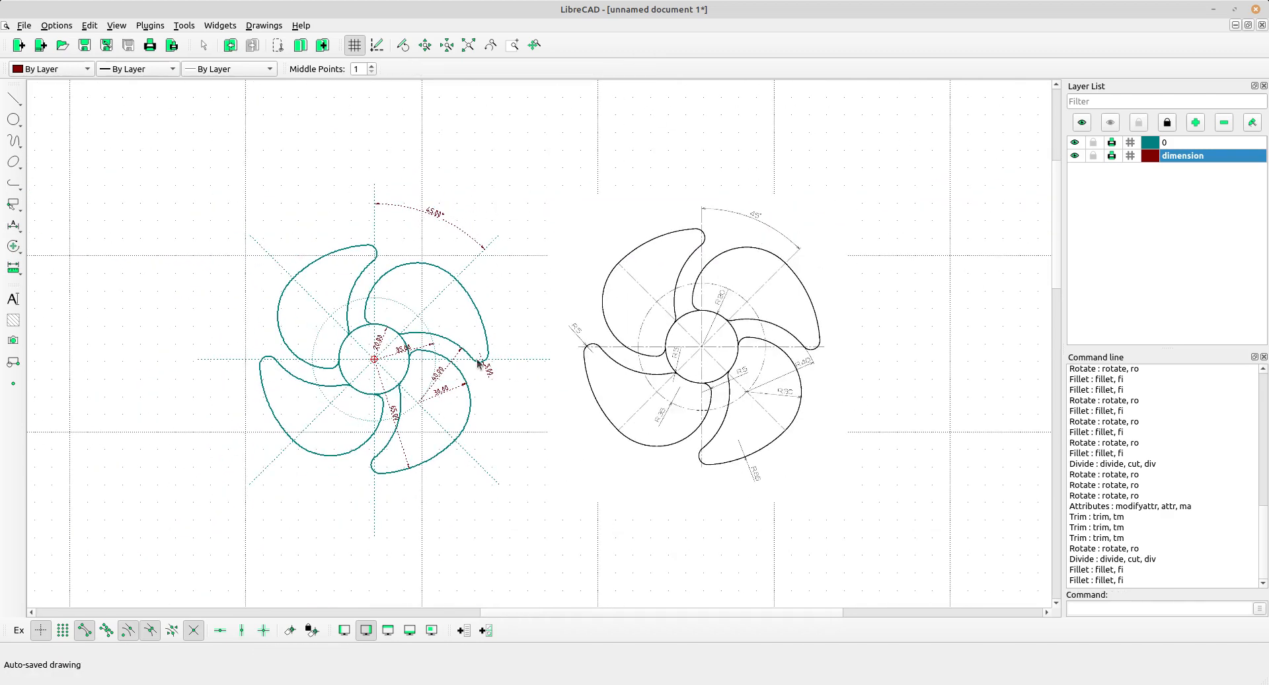
{"action": "scroll", "coordinate": [598, 333], "scroll_direction": "up", "scroll_amount": 3}
{"action": "scroll", "coordinate": [360, 370], "scroll_direction": "down", "scroll_amount": 2}
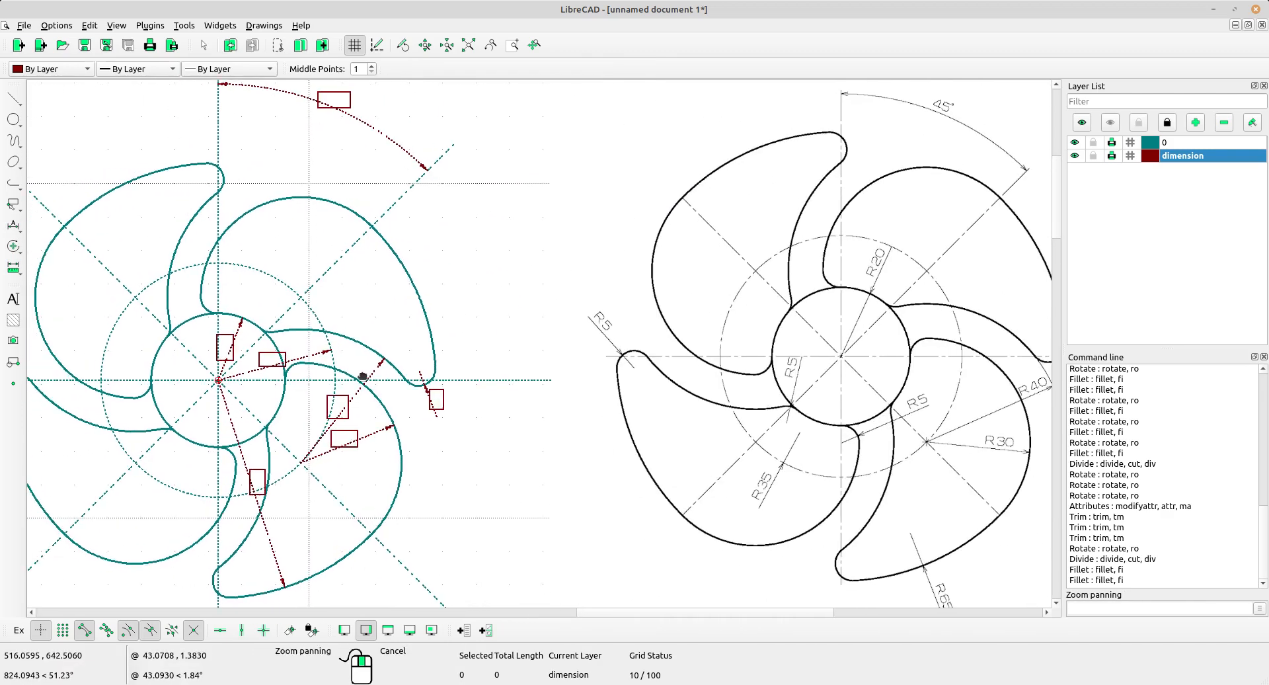